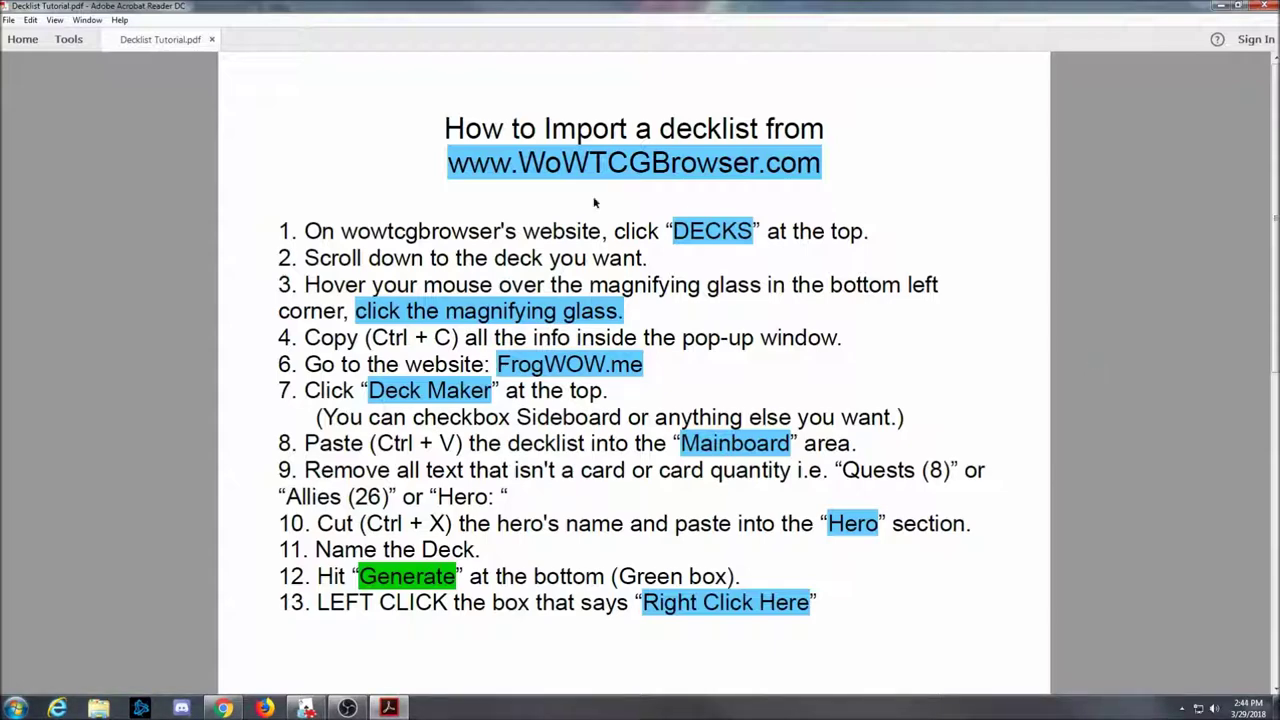
Switch to Chrome, go to the Decks page on wow.tcgbrowser.com and open the card list preview of the PVP - Bogmara Aggro deck.
left_click_drag(1275, 200, 1272, 415)
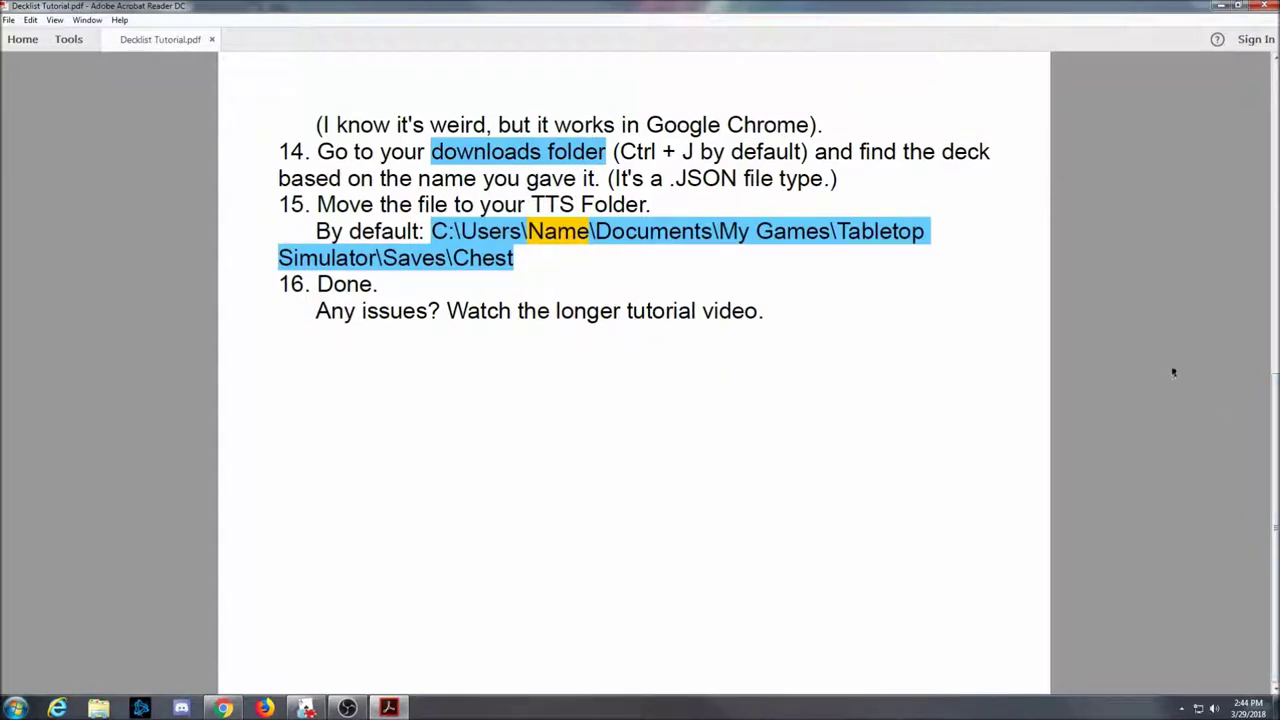
scroll(1174, 372, "up", 3)
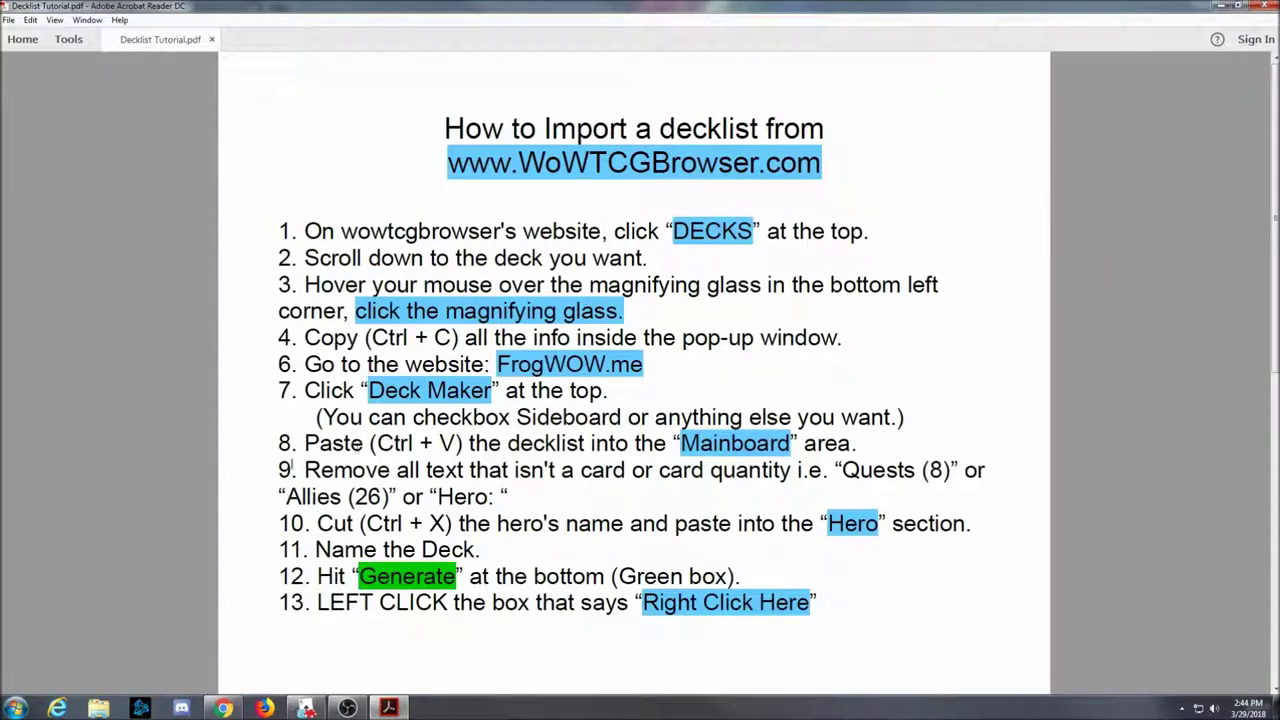
left_click(222, 708)
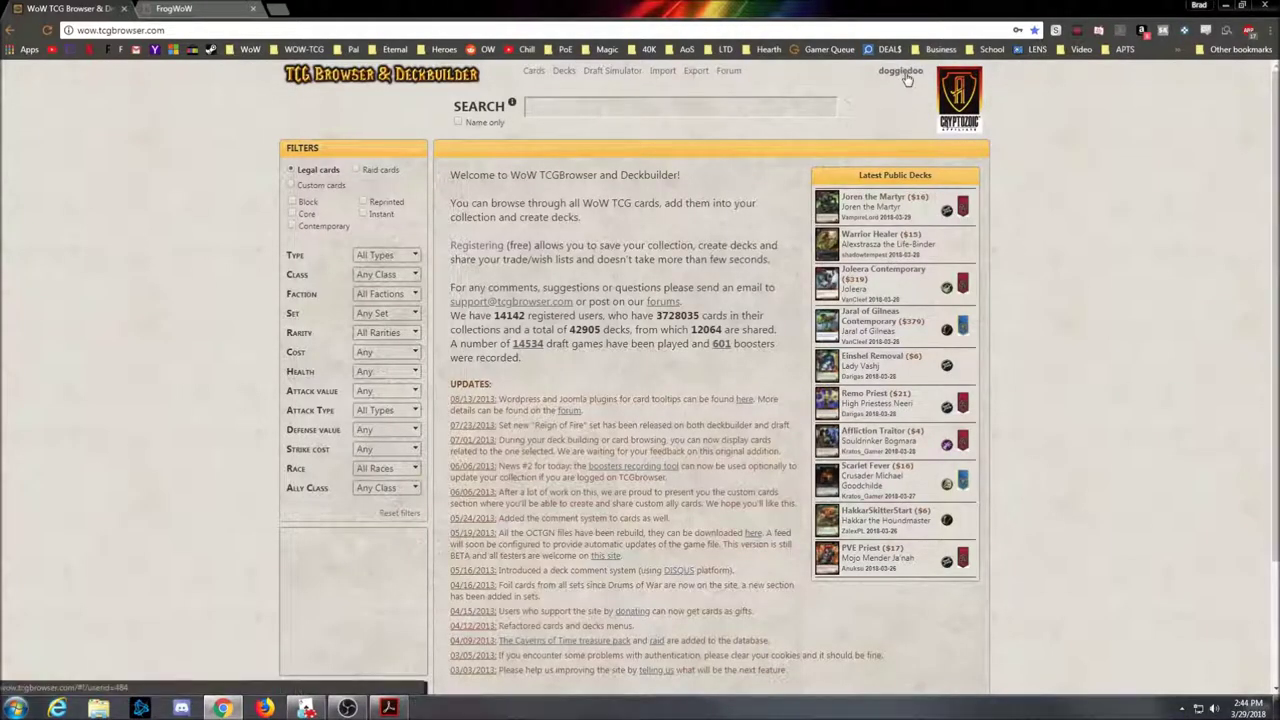
left_click(564, 72)
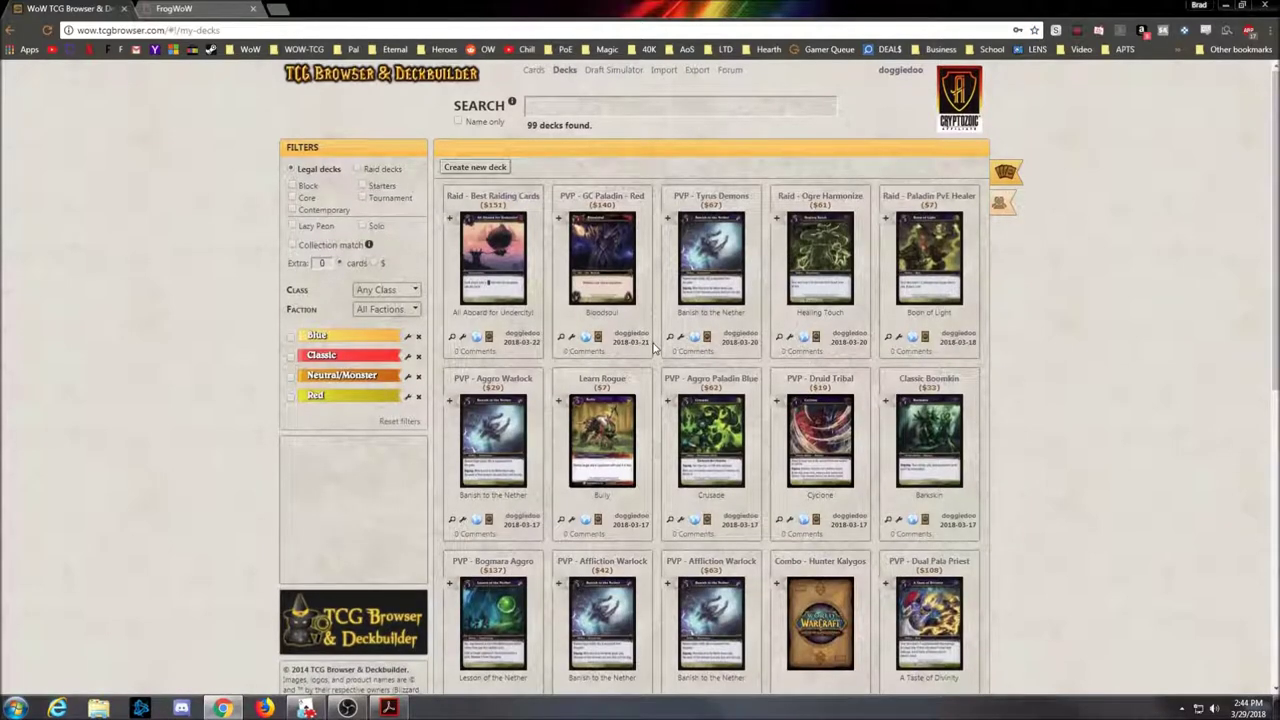
scroll(490, 370, "down", 2)
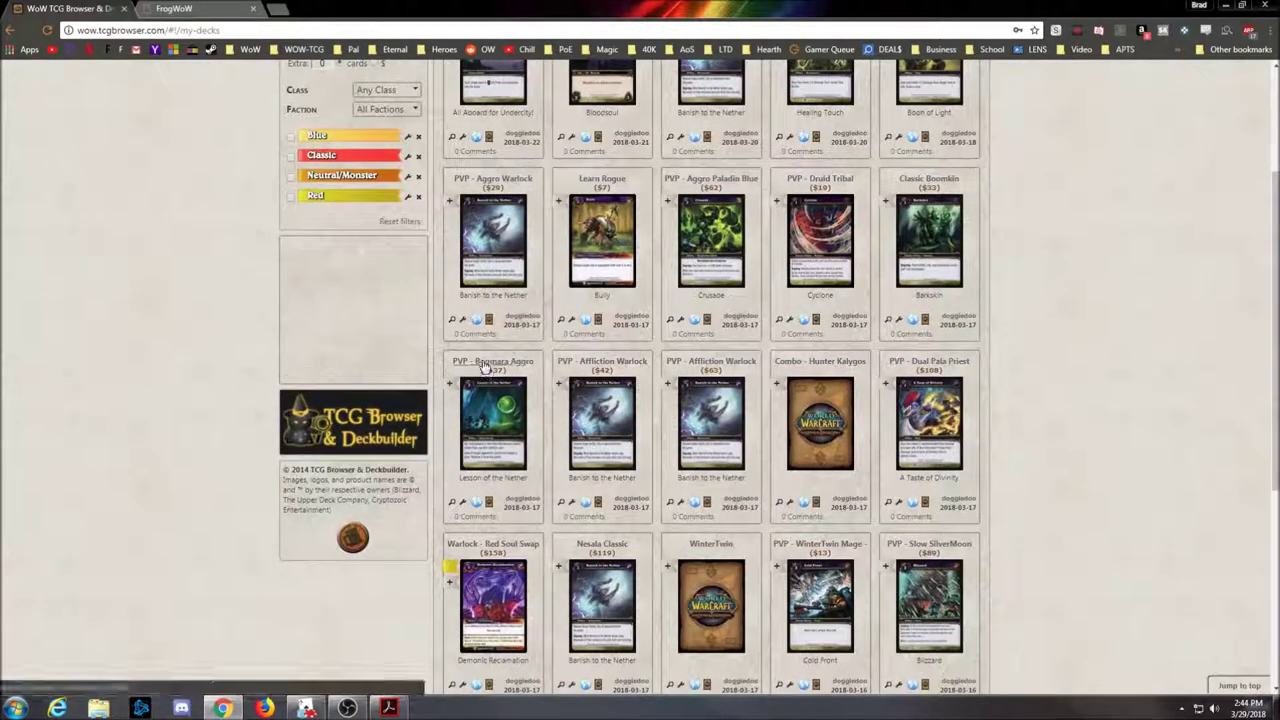
left_click(450, 503)
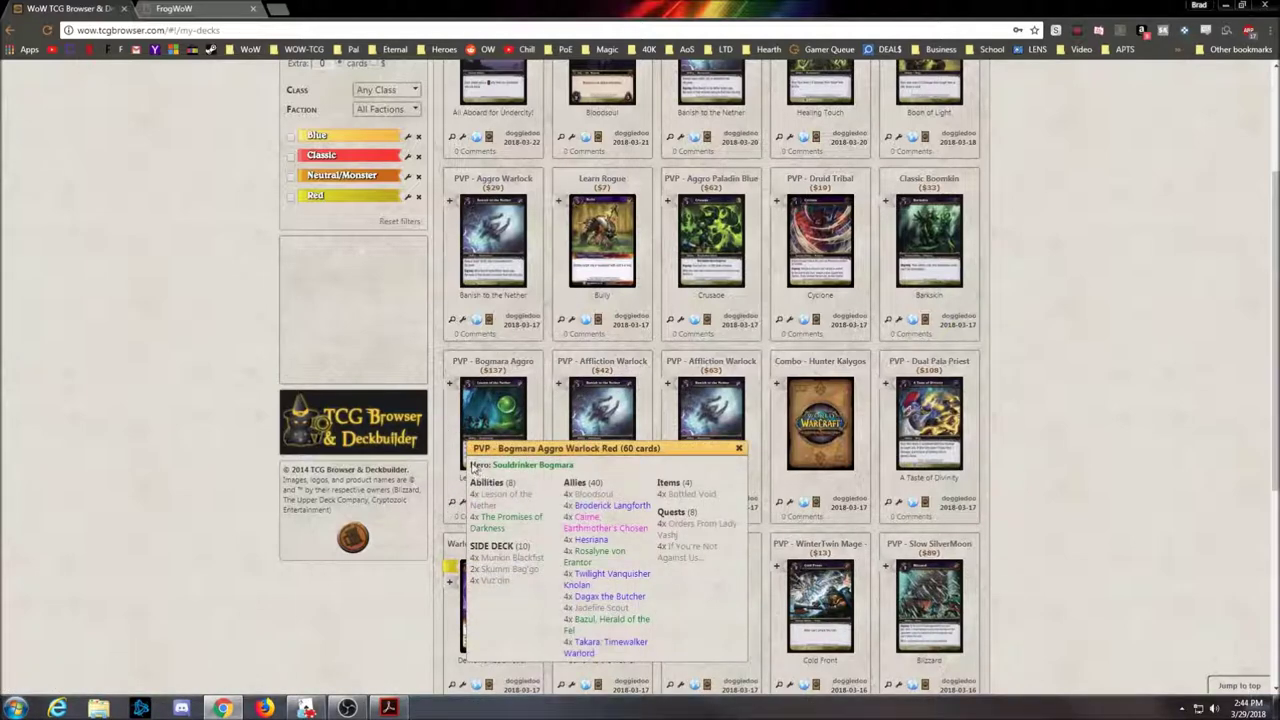
left_click_drag(472, 466, 729, 561)
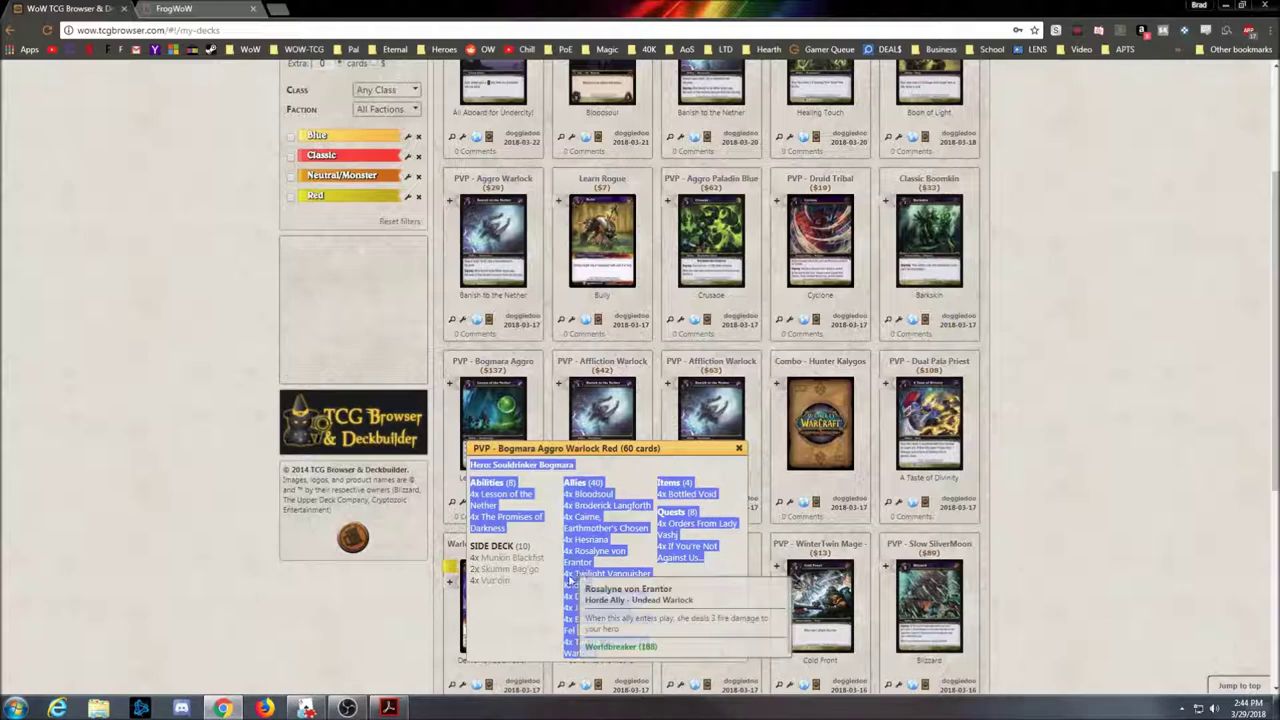
left_click(686, 637)
key("ctrl+a")
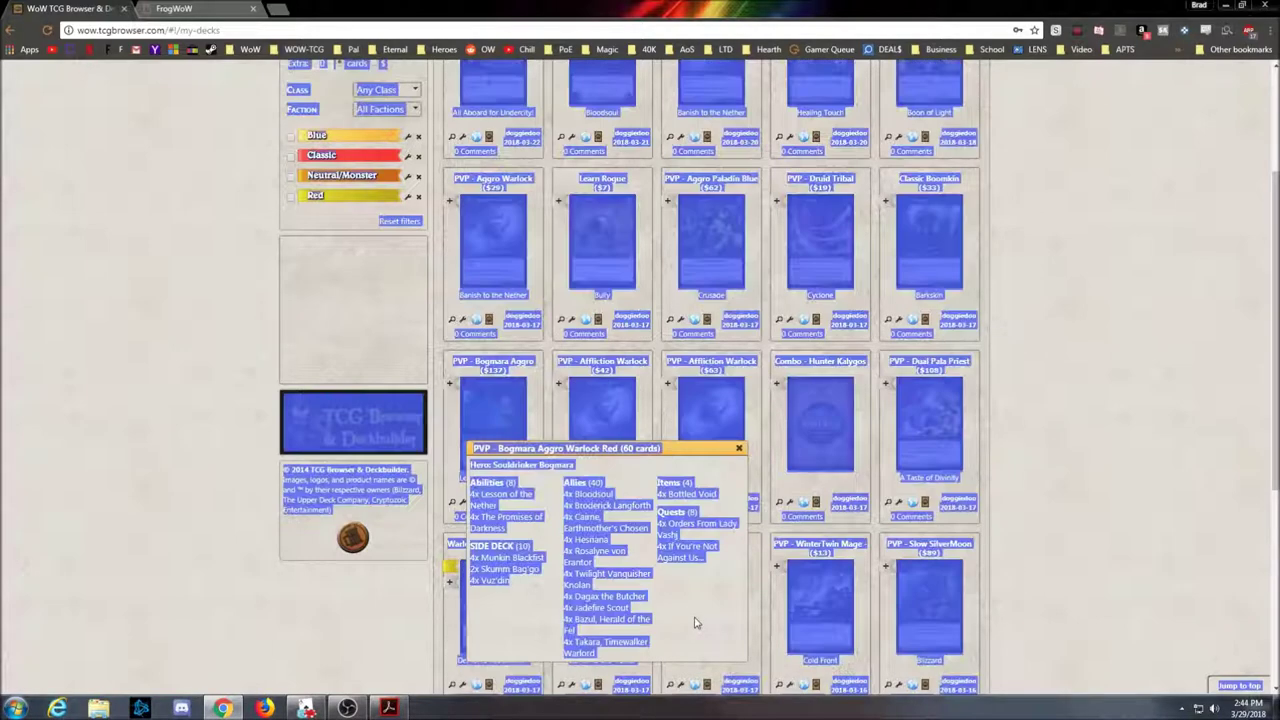
left_click(697, 622)
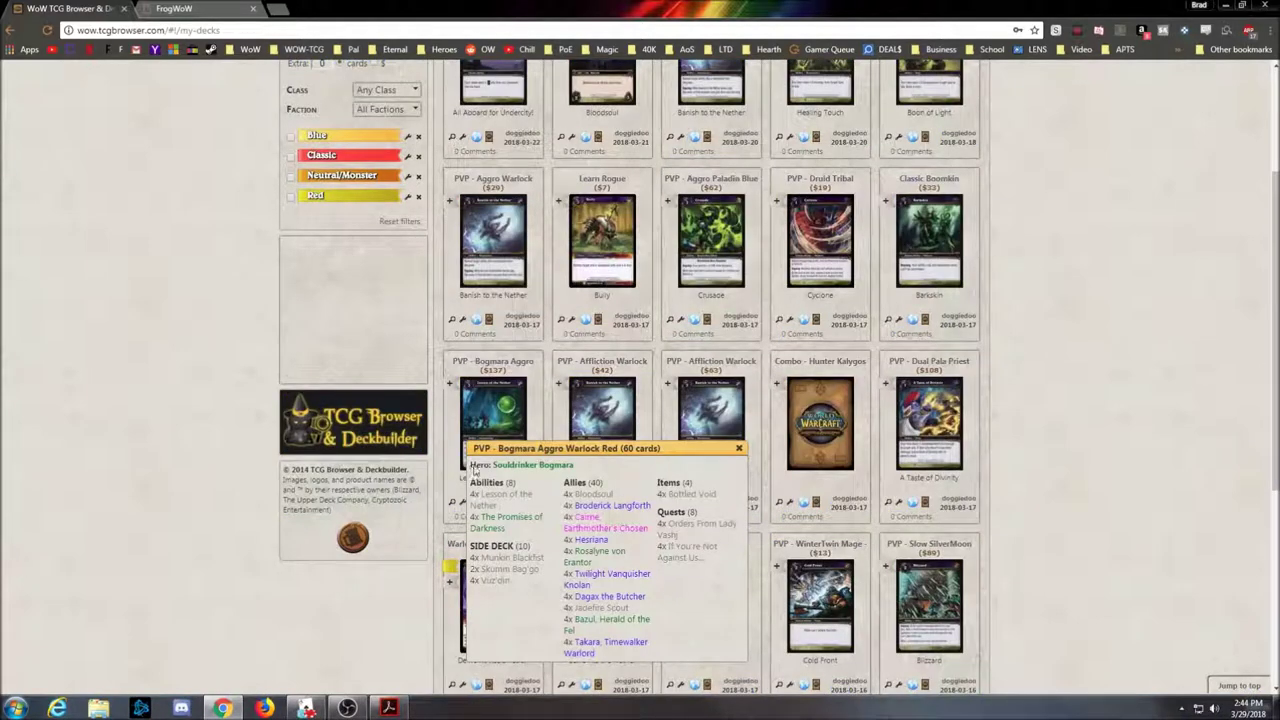
Copy the hero, abilities, allies, items and quests from the deck preview without the side deck, and switch to the FrogWoW page.
left_click_drag(474, 470, 730, 560)
key("ctrl+c")
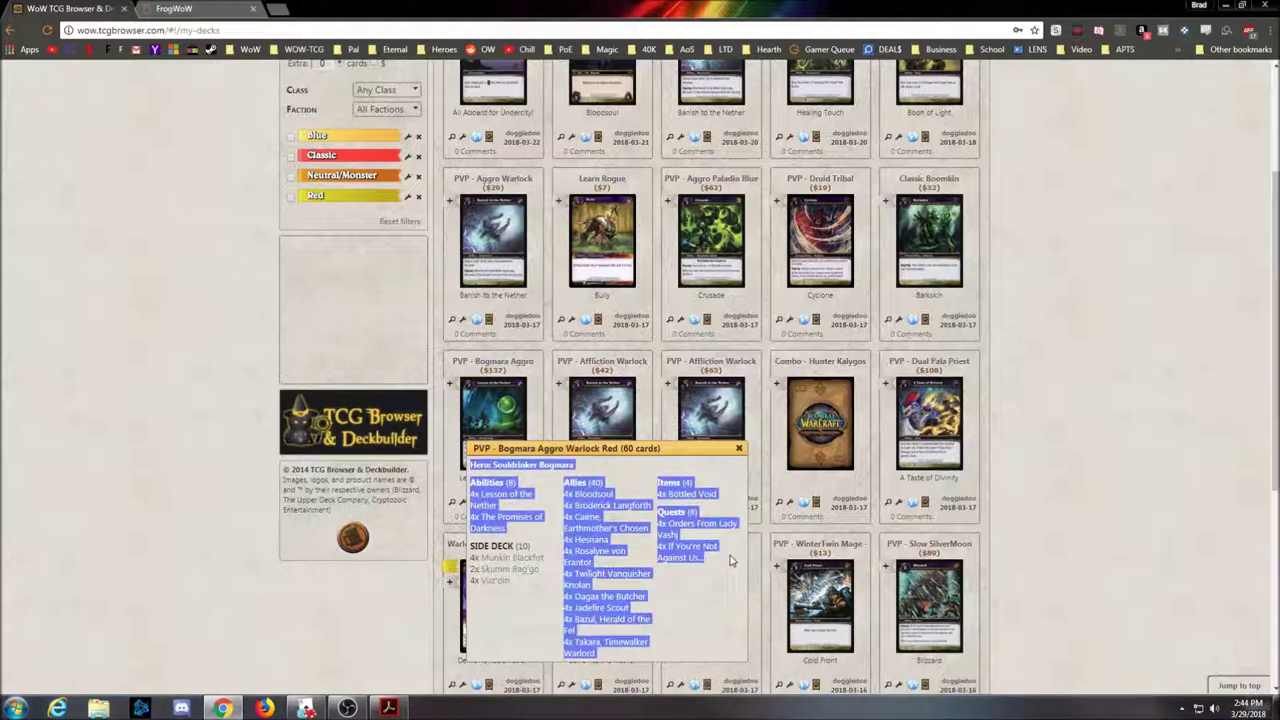
left_click(196, 10)
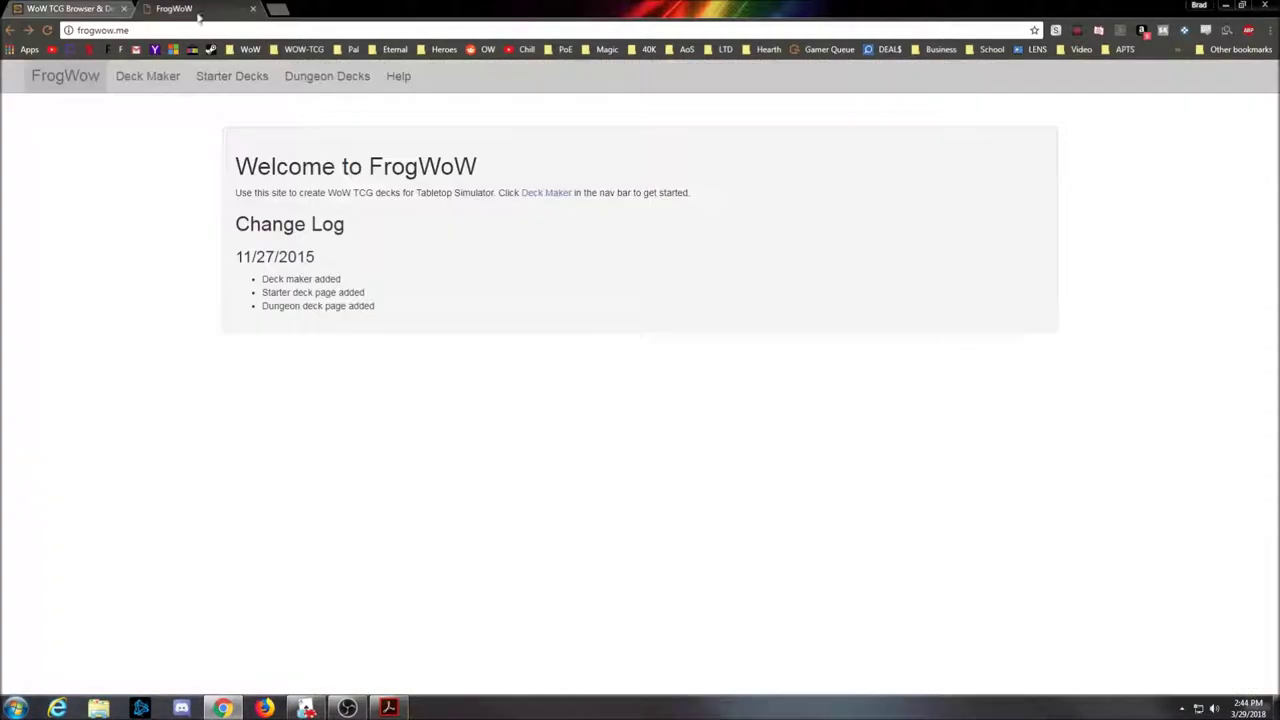
Open the Deck Maker page of frogwow.me and paste the copied decklist into the Mainboard area.
left_click(277, 9)
type("frogwow.me")
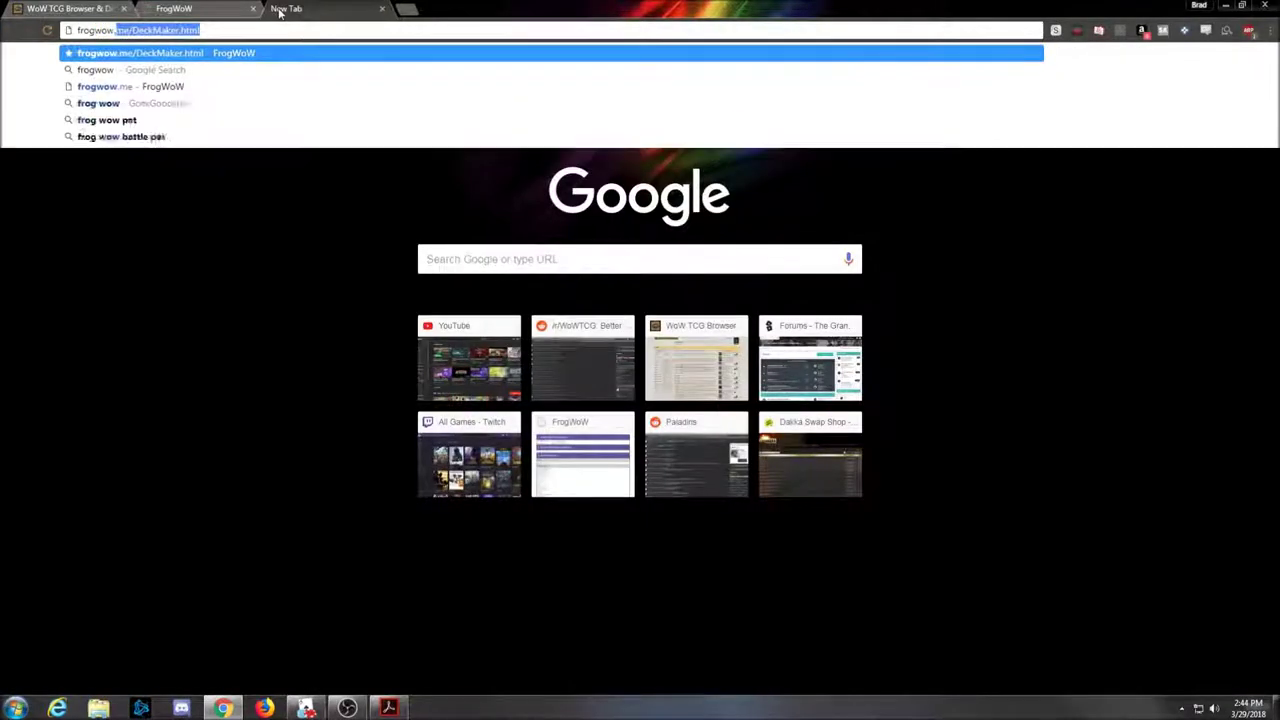
key("Return")
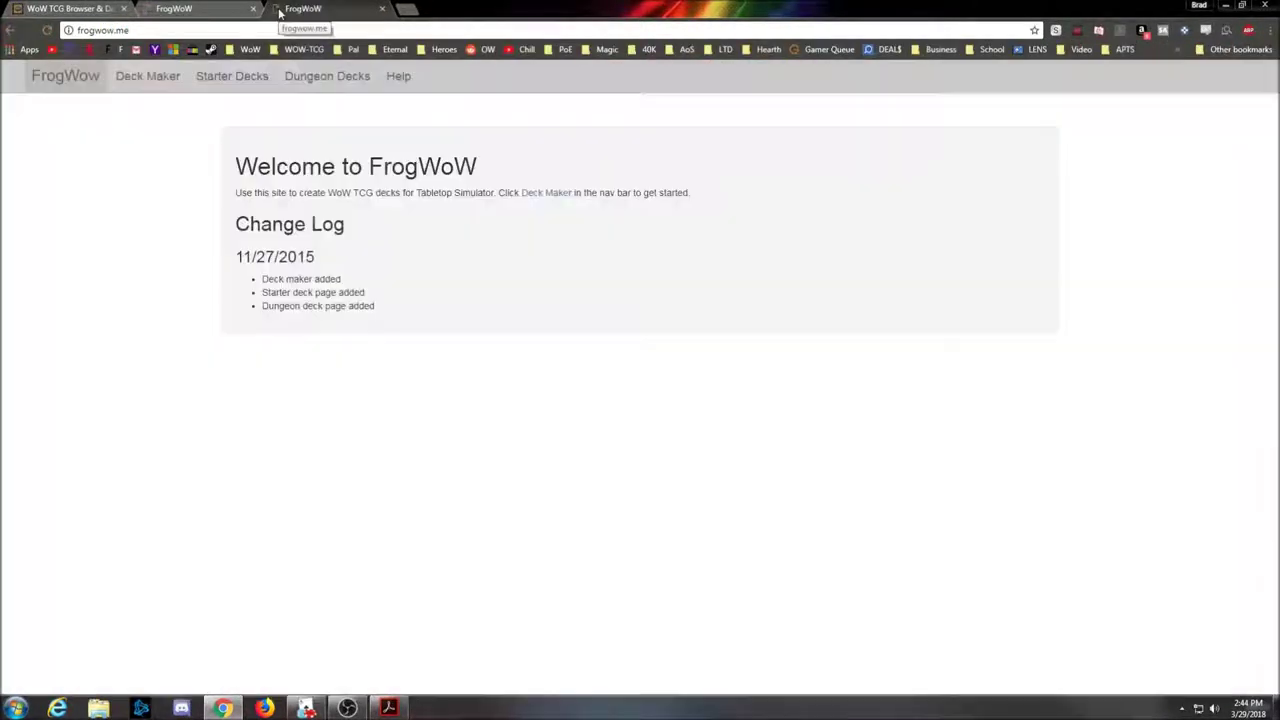
left_click(148, 78)
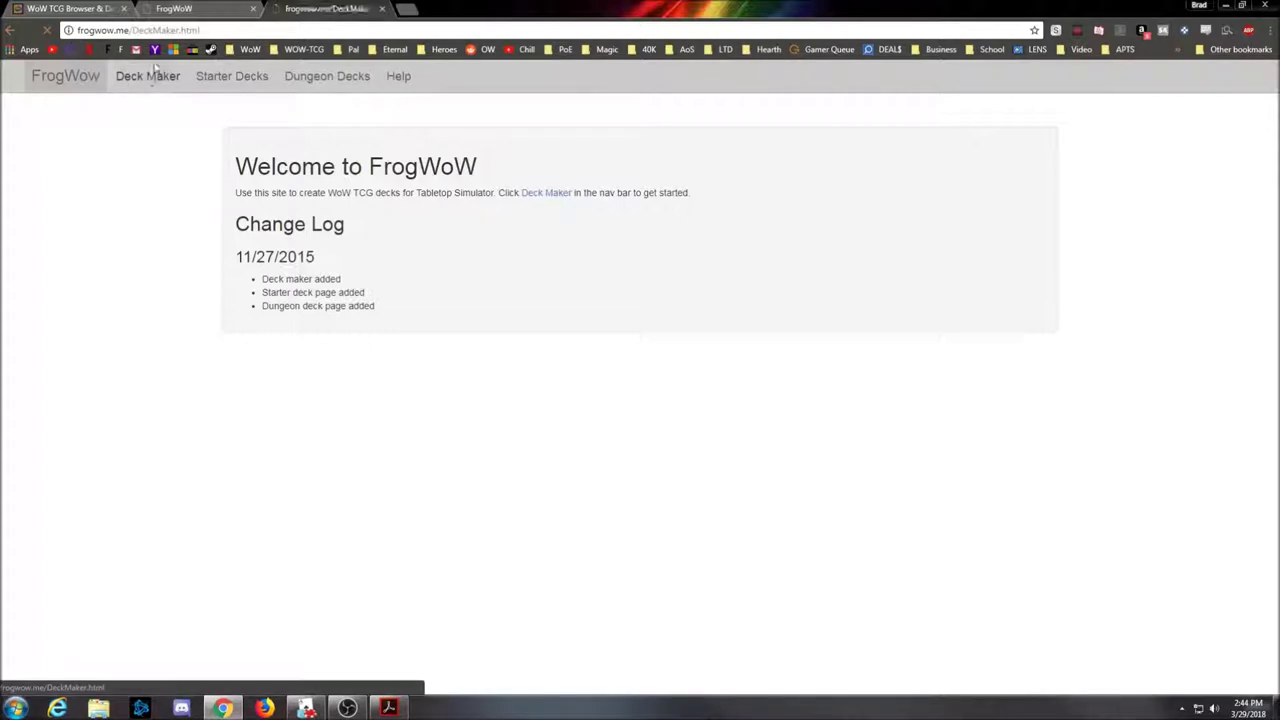
key("ctrl+w")
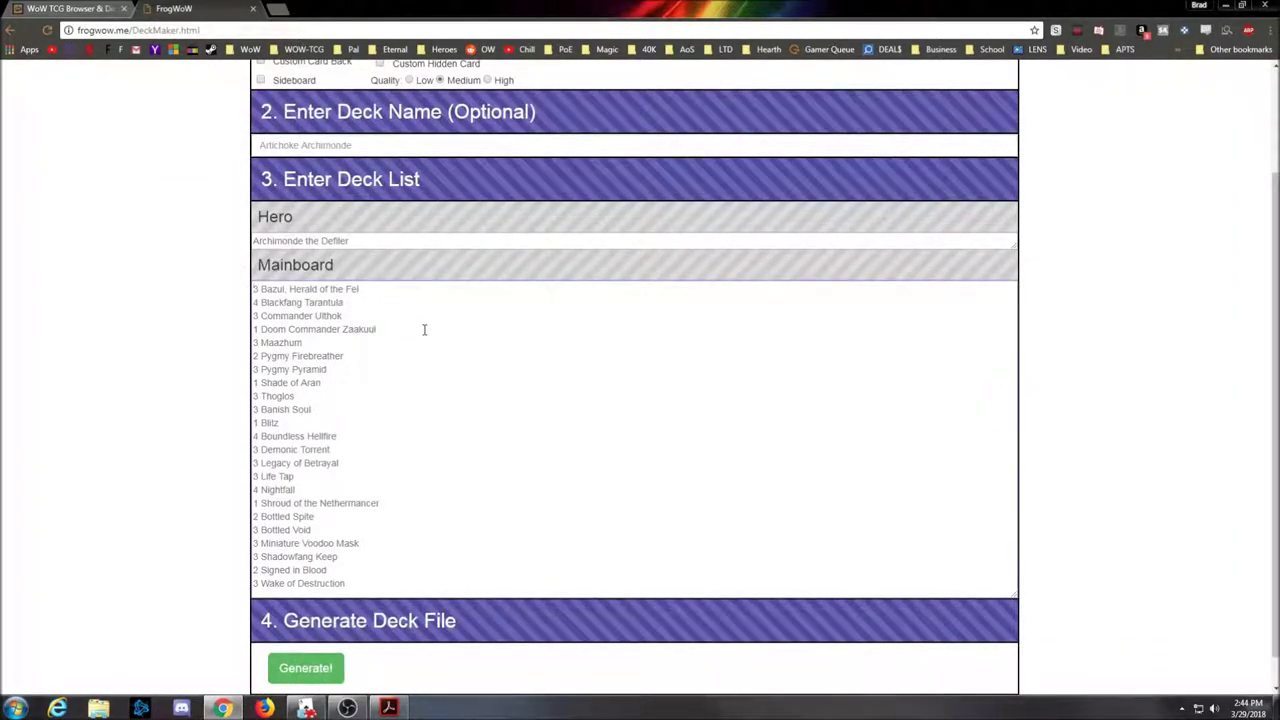
key("ctrl+a")
key("ctrl+v")
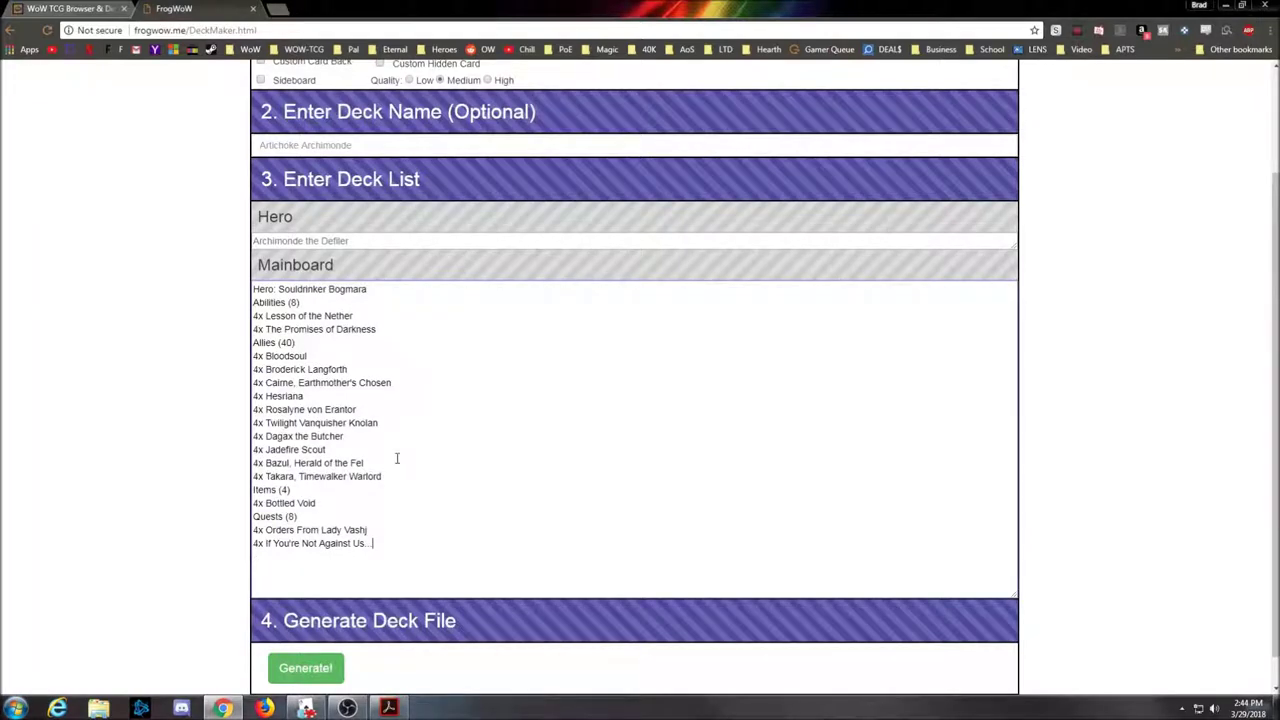
Return to the TCG Browser deck preview and copy the SIDE DECK list with its heading and three cards.
left_click(50, 7)
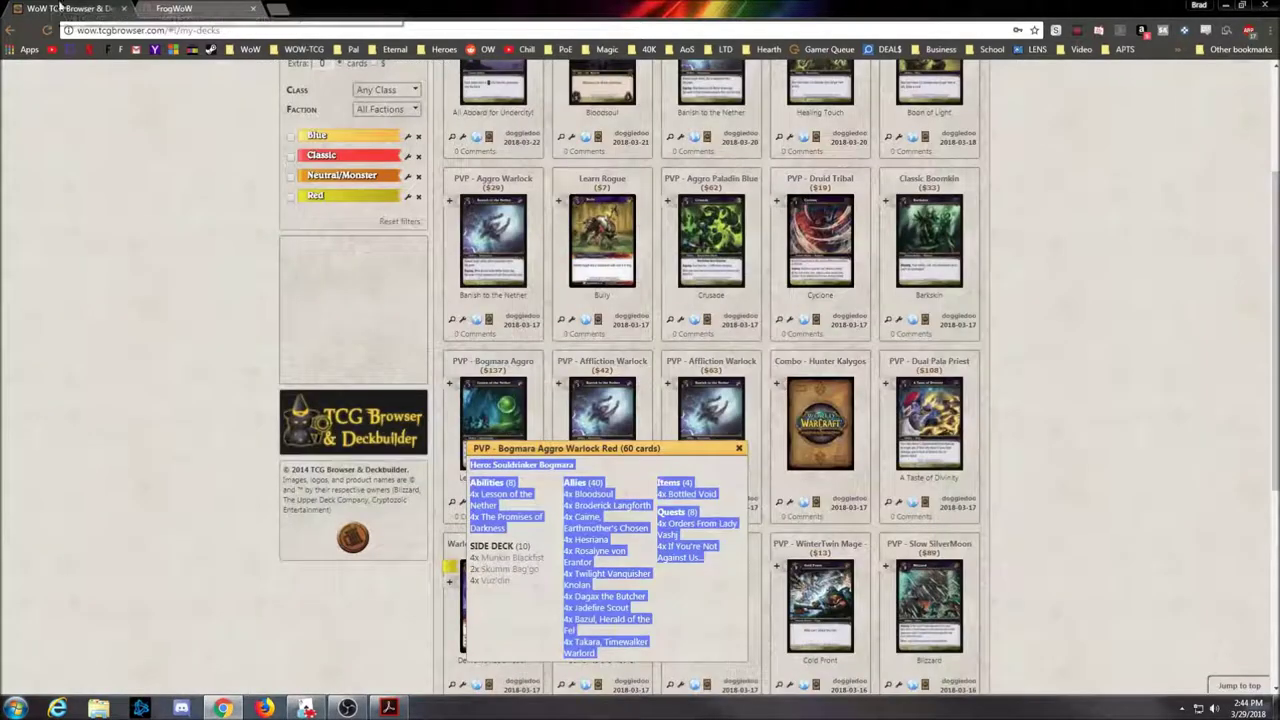
left_click(514, 610)
mouse_move(514, 591)
left_mouse_down()
mouse_move(486, 561)
mouse_move(527, 598)
left_mouse_up()
left_click(525, 597)
left_click_drag(474, 548, 546, 582)
key("ctrl+c")
Enable the Sideboard component in the FrogWoW Deck Maker and paste the copied side deck into the Sideboard area.
left_click(255, 8)
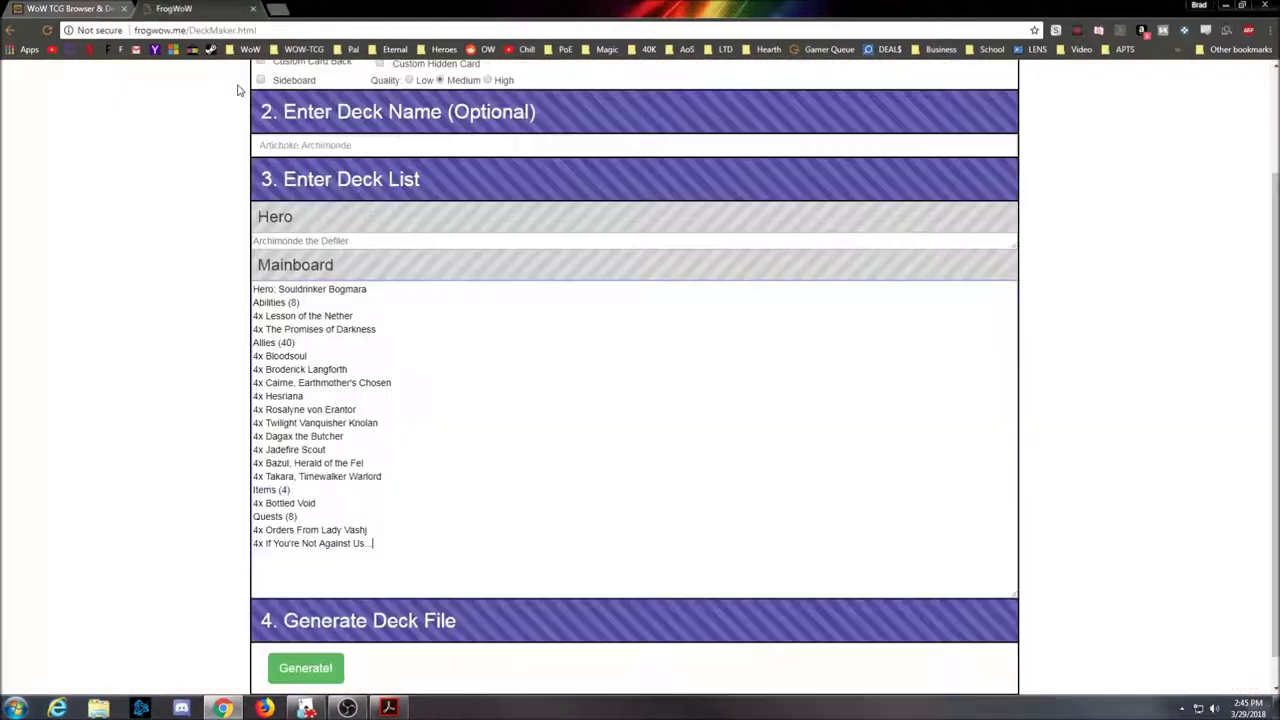
scroll(200, 355, "down", 1)
scroll(190, 390, "up", 2)
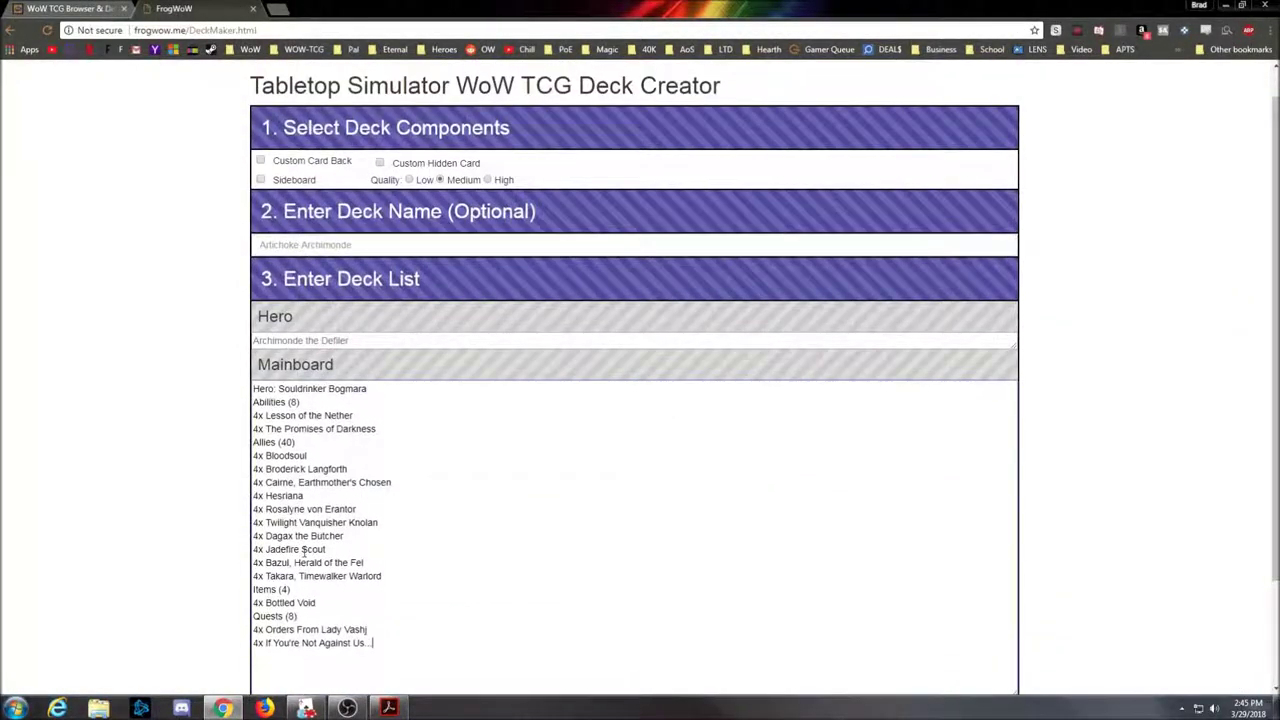
scroll(167, 443, "up", 1)
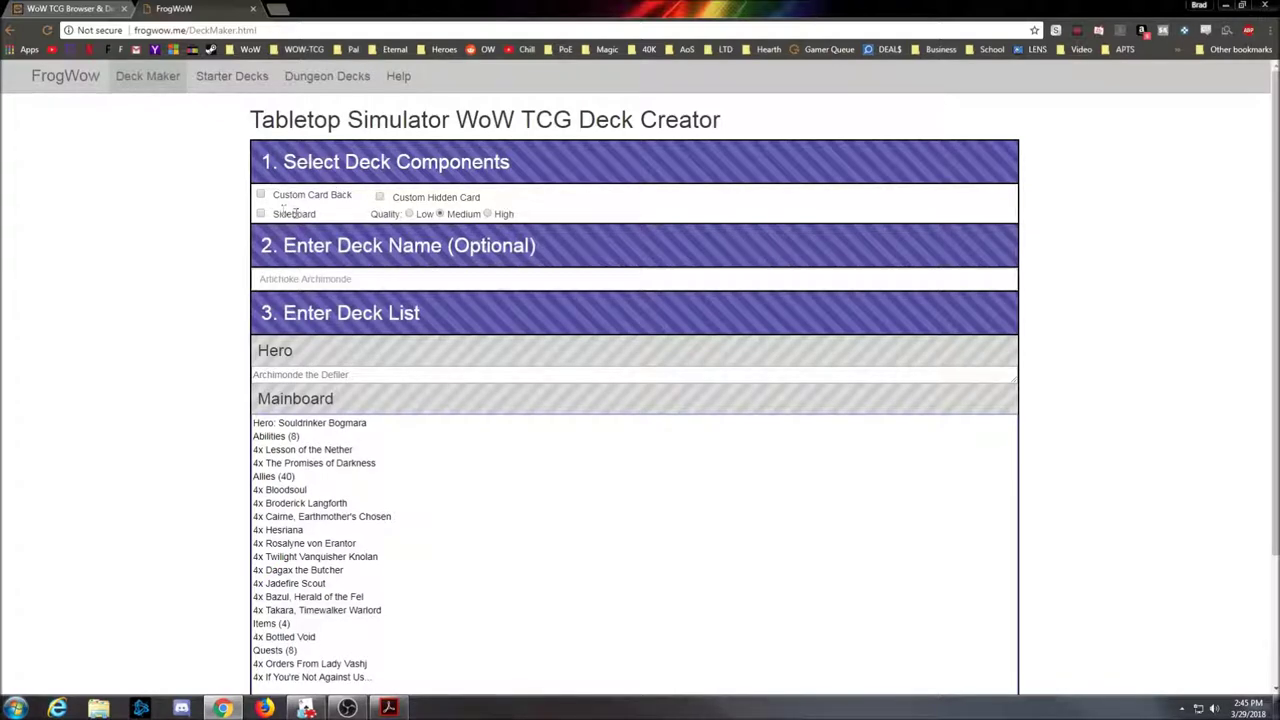
left_click(262, 216)
scroll(206, 391, "down", 4)
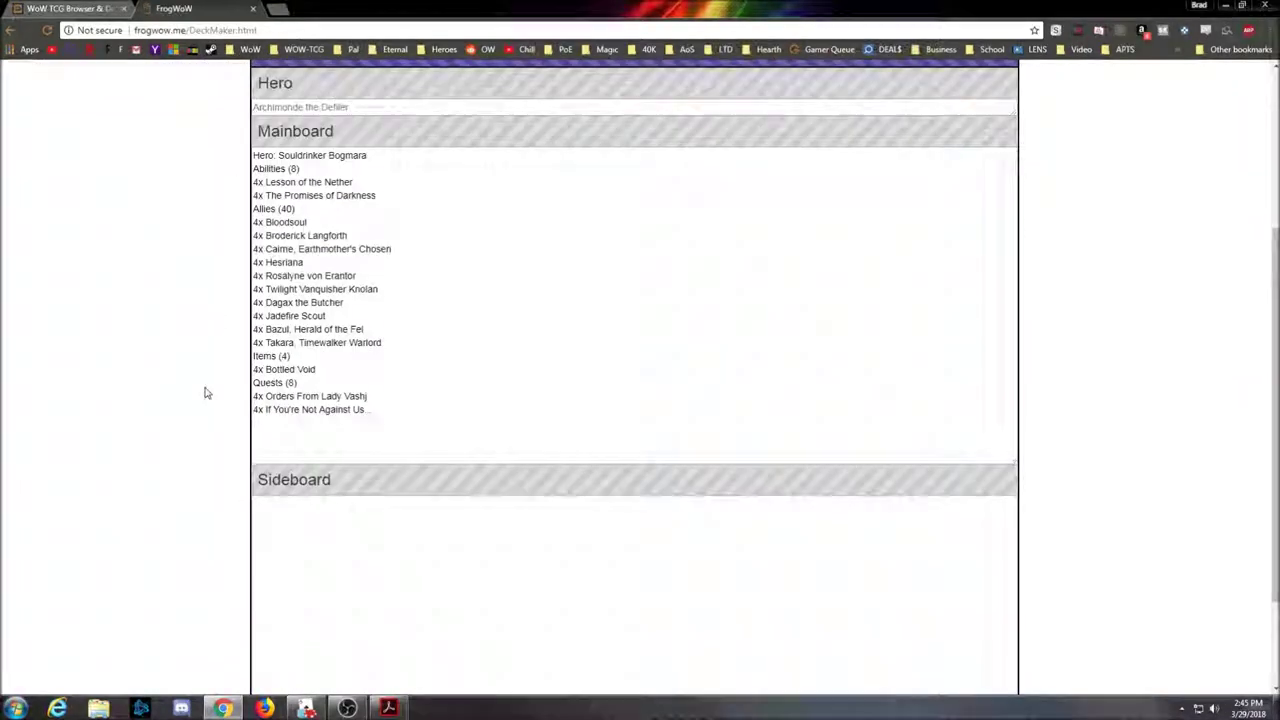
left_click(363, 485)
key("ctrl+v")
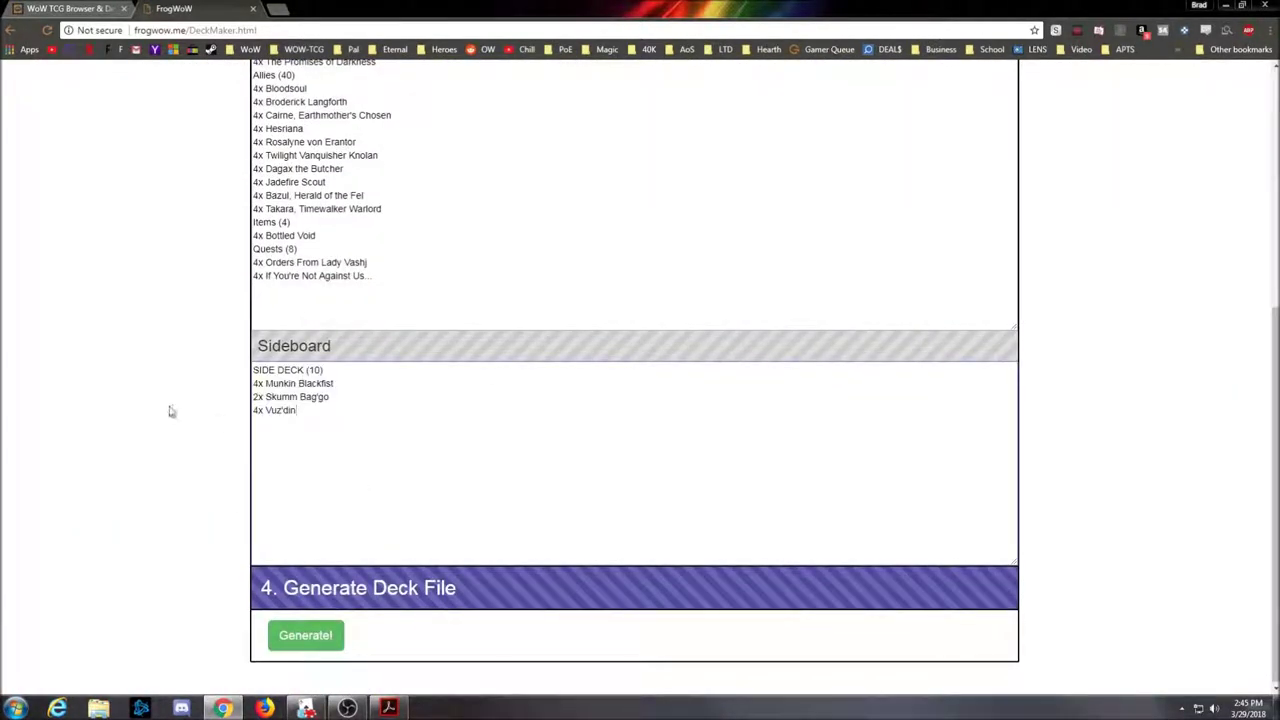
Switch to the Decklist Tutorial PDF and review the instructions for cleaning up the pasted decklist.
scroll(174, 414, "up", 3)
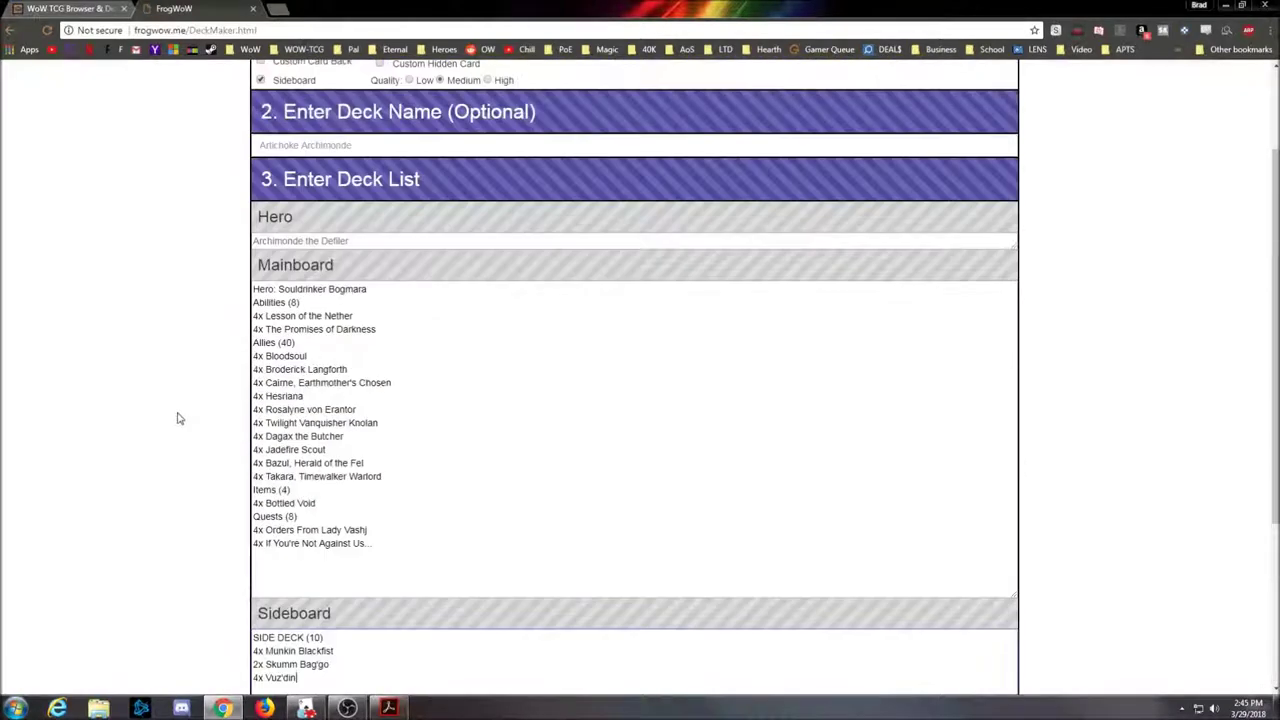
left_click(389, 708)
scroll(634, 400, "down", 3)
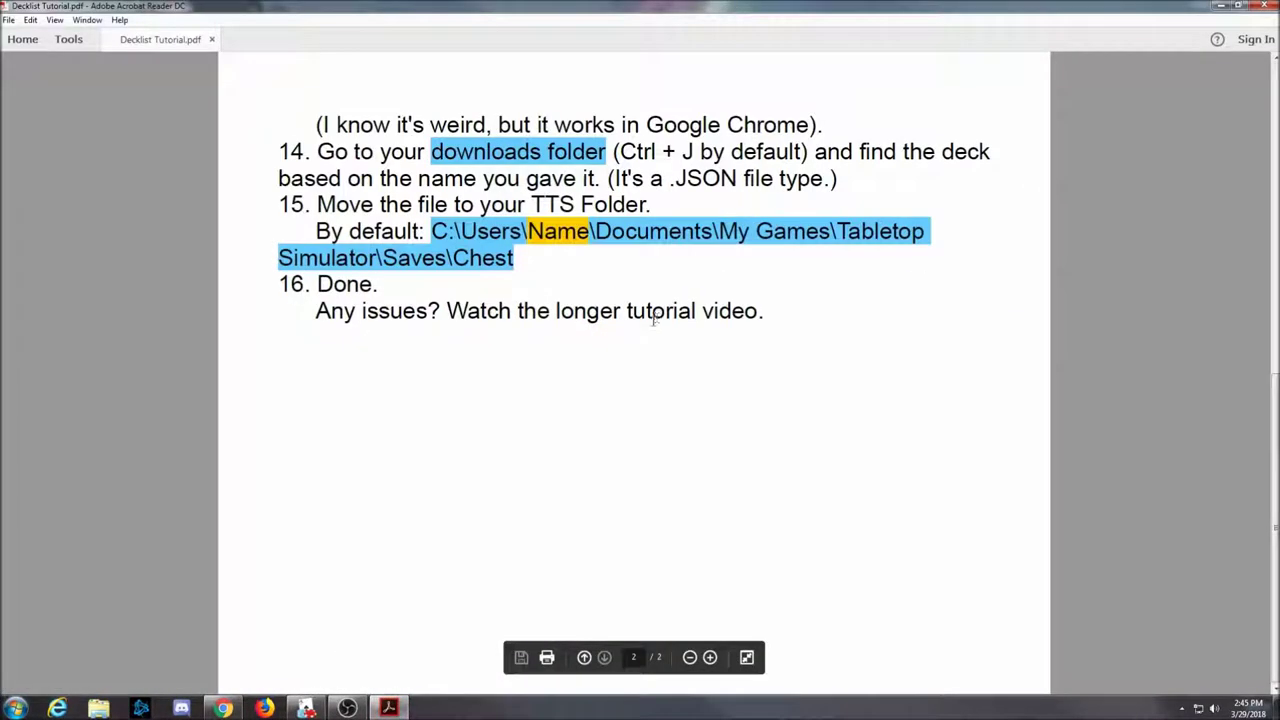
scroll(634, 400, "up", 3)
left_click(540, 394)
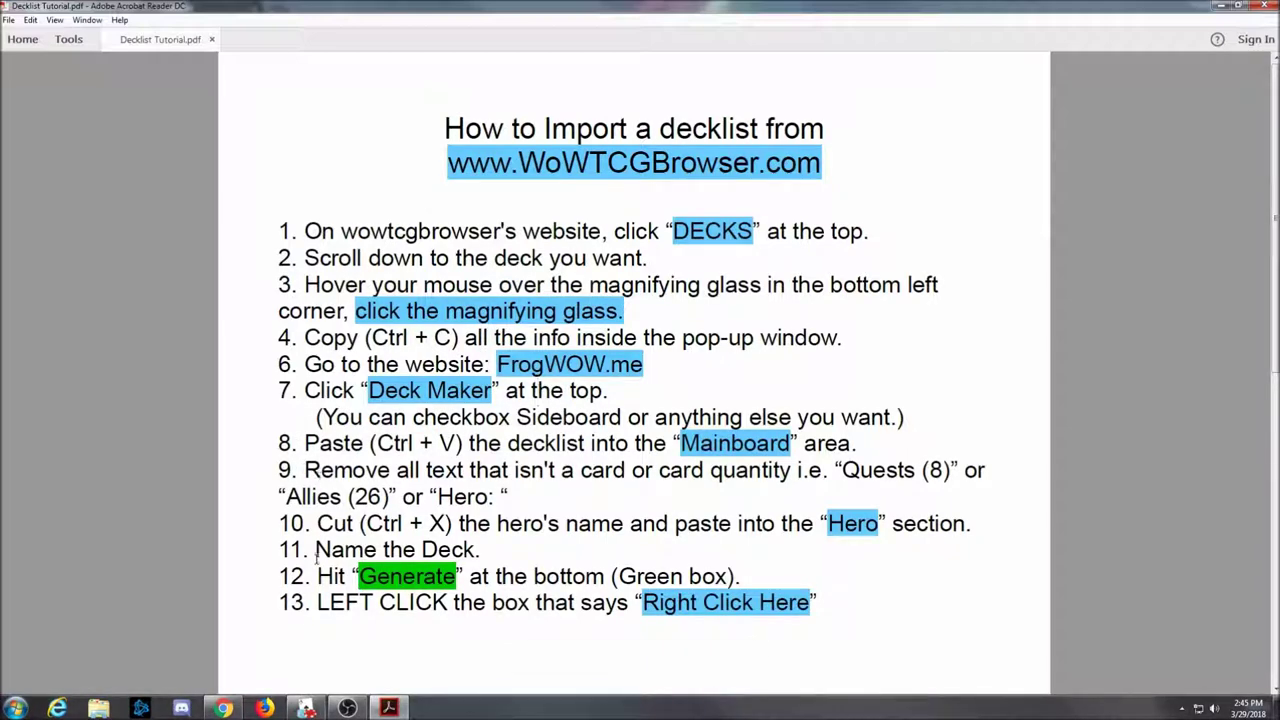
Back in the Deck Maker, delete the "Allies (40)", "Abilities (8)" and "Items (4)" headings from the Mainboard list.
left_click(222, 707)
left_click_drag(308, 342, 238, 347)
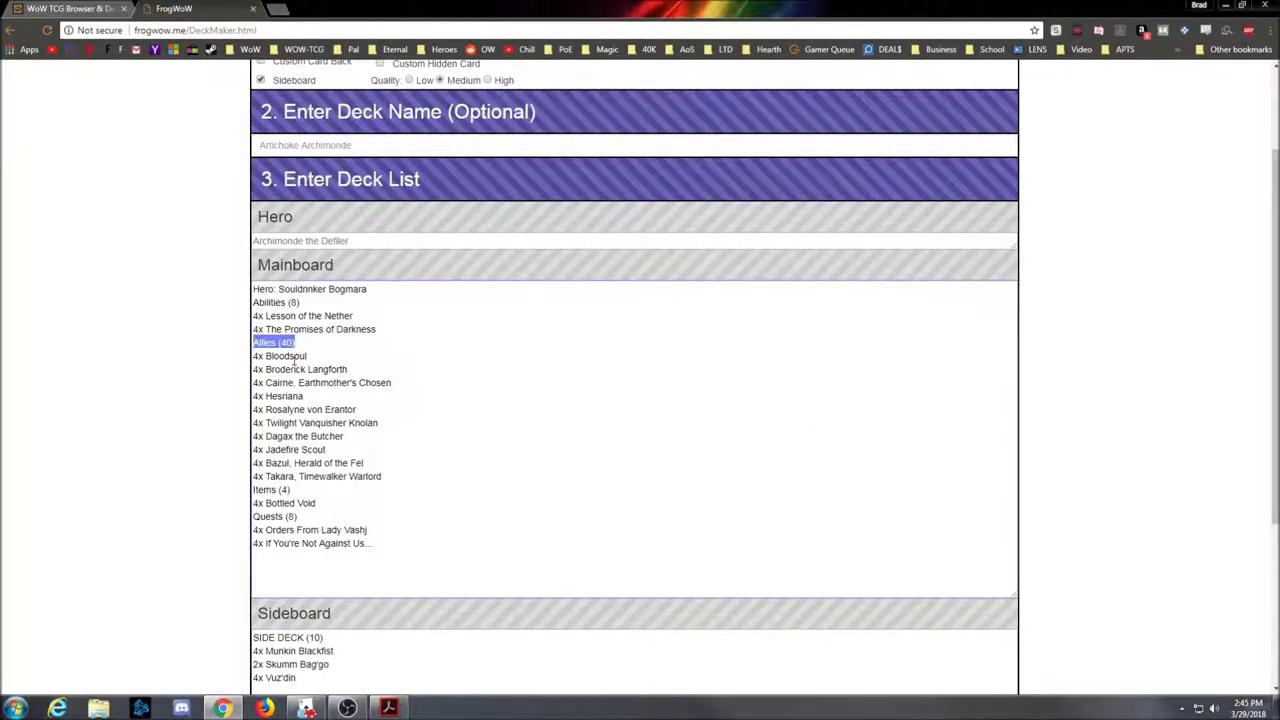
key("BackSpace")
left_click_drag(300, 302, 209, 300)
key("BackSpace")
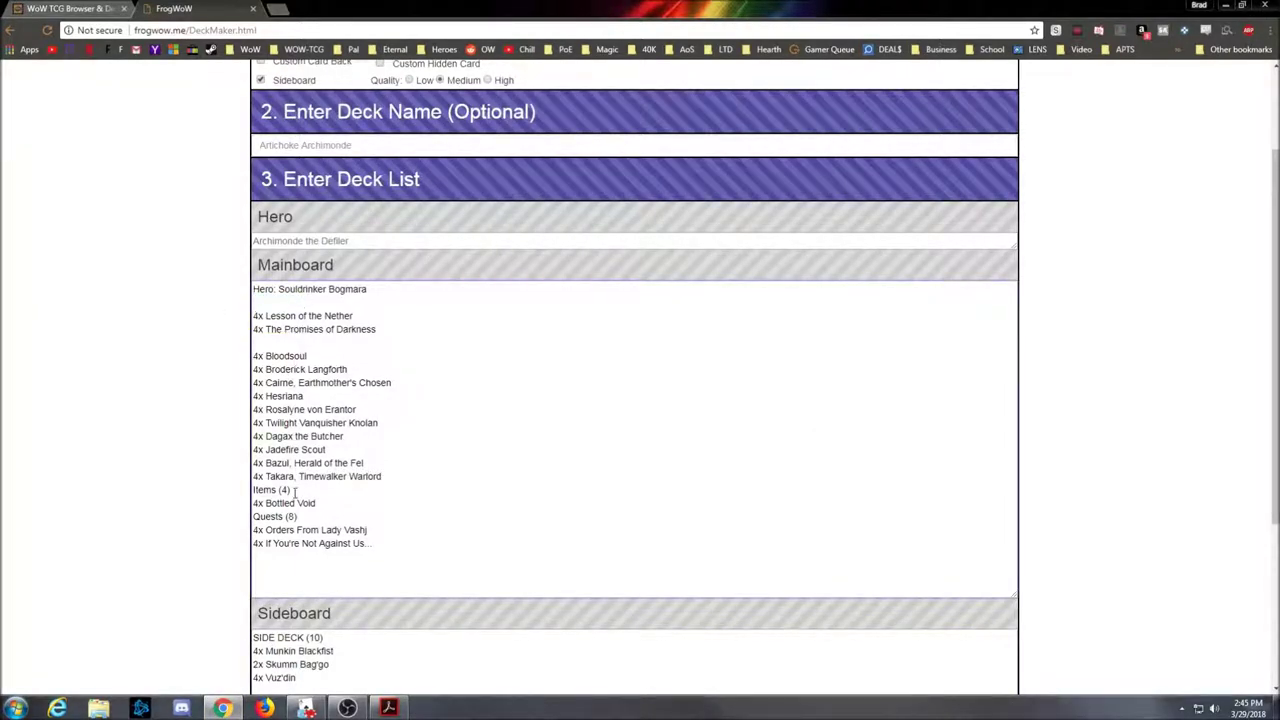
left_click_drag(294, 491, 208, 490)
key("BackSpace")
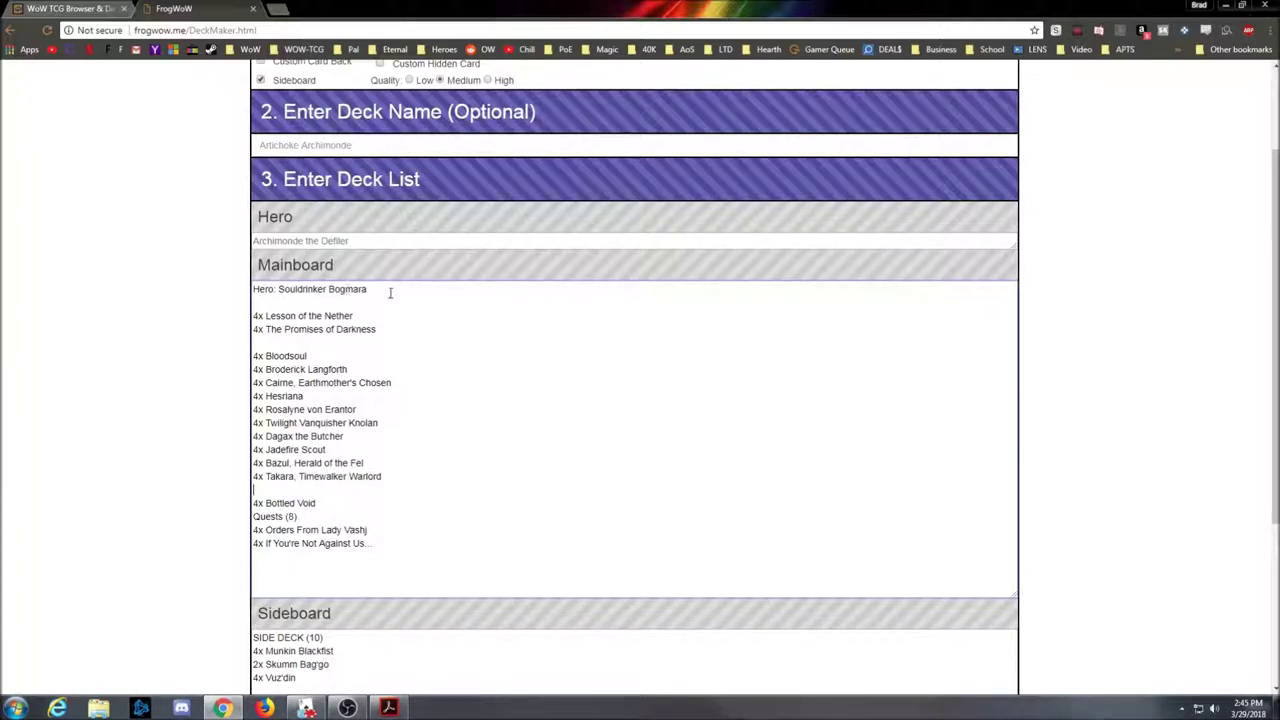
Remove the "Hero:" label from the Mainboard and move the name Souldrinker Bogmara into the Hero section.
left_click_drag(380, 292, 222, 304)
key("BackSpace")
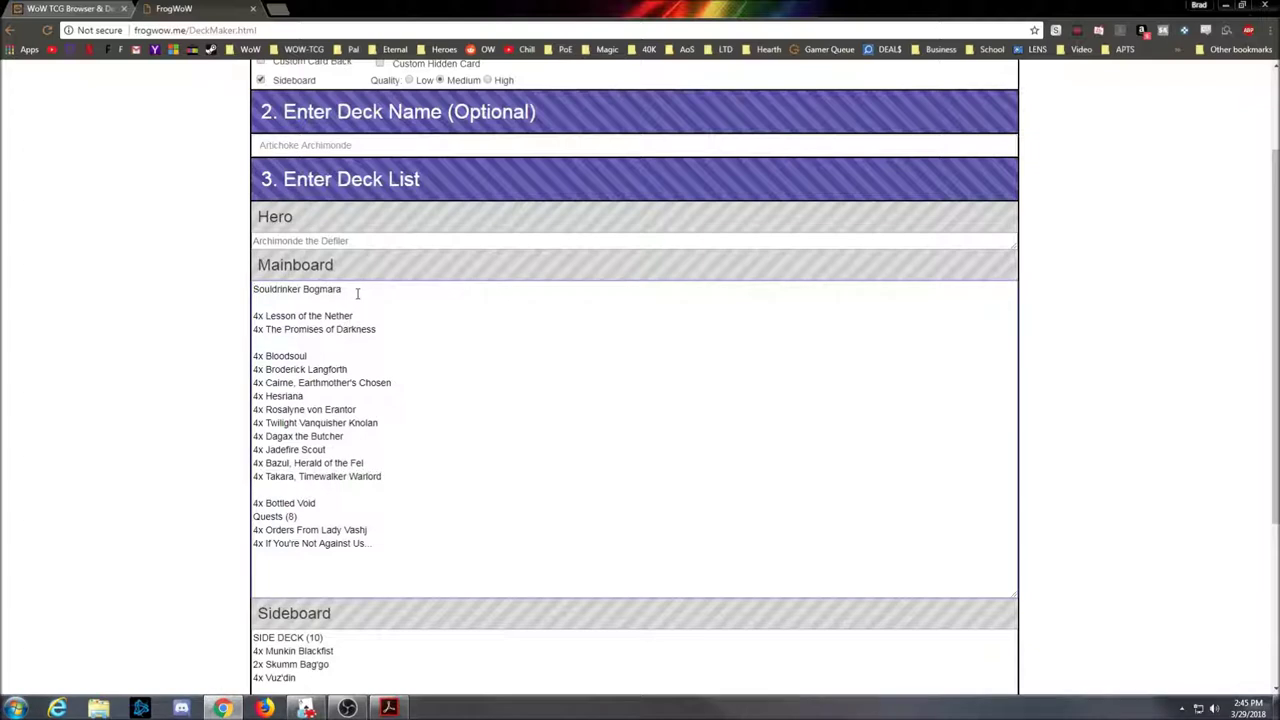
left_click_drag(355, 289, 243, 293)
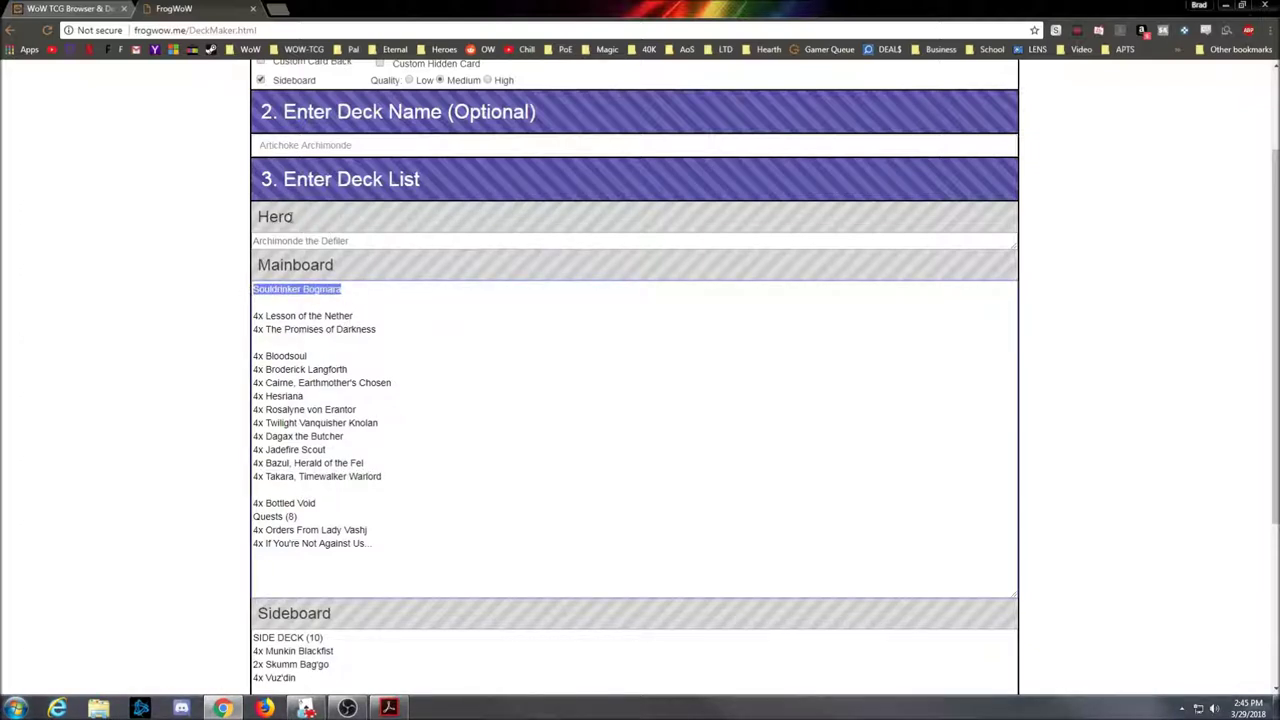
key("ctrl+x")
left_click(333, 241)
key("ctrl+v")
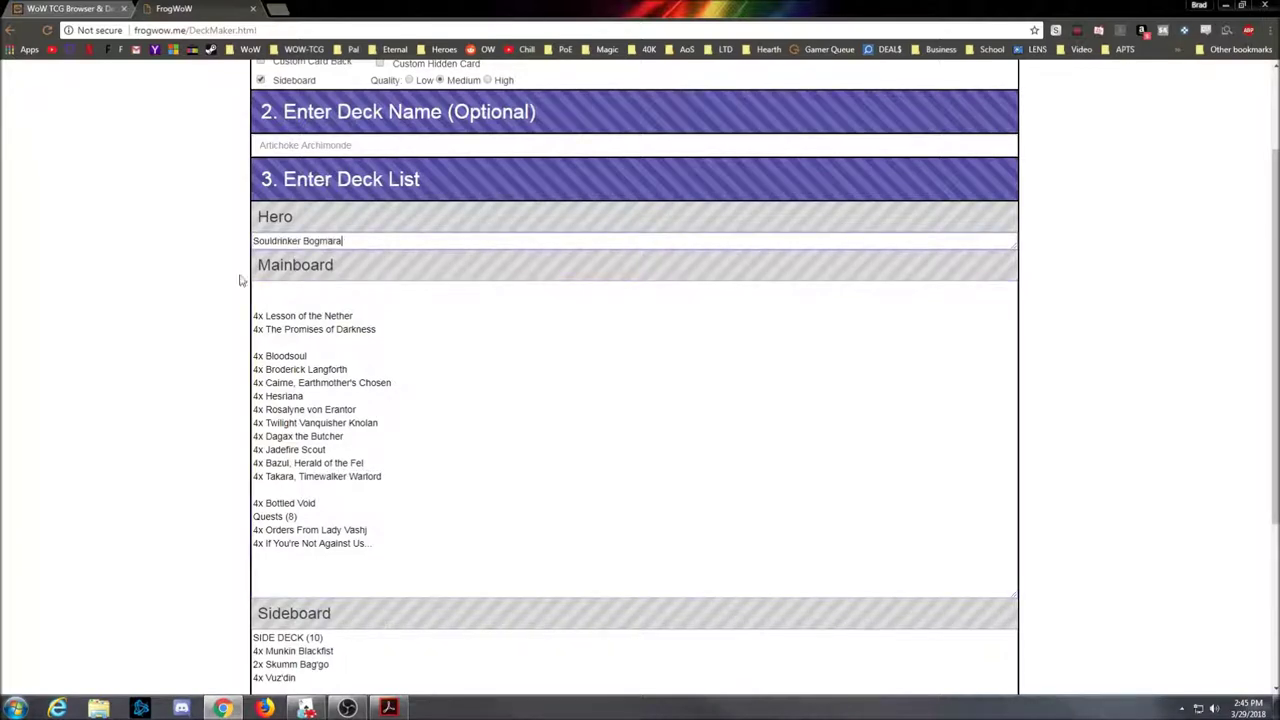
Delete the "SIDE DECK (10)" heading from the Sideboard and the "Quests (8)" heading from the Mainboard.
scroll(228, 324, "down", 2)
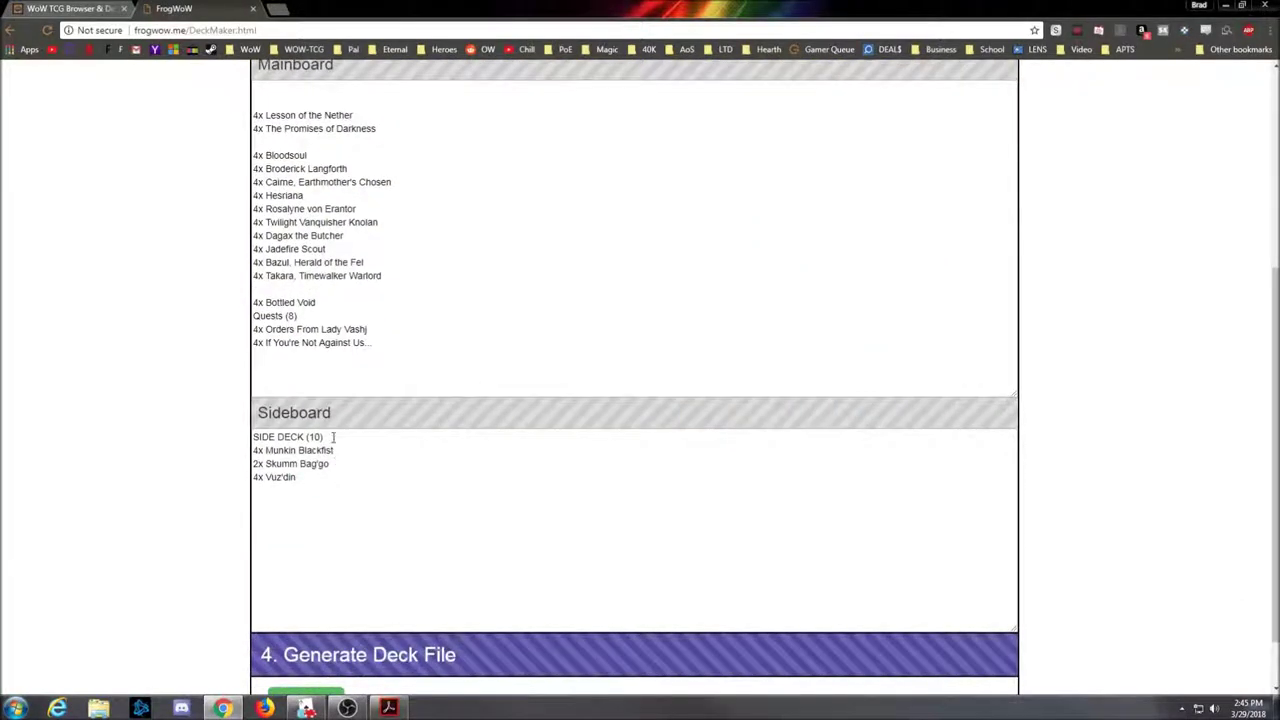
left_click_drag(333, 437, 228, 440)
key("Delete")
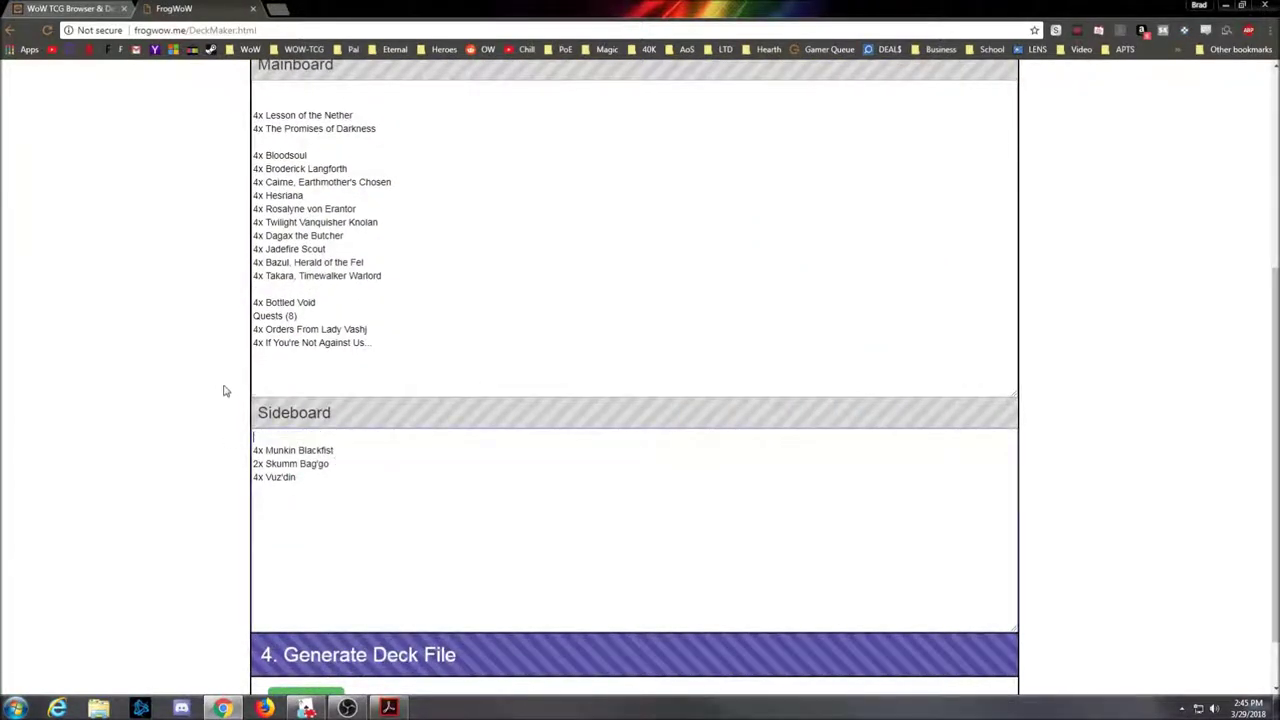
scroll(226, 391, "up", 1)
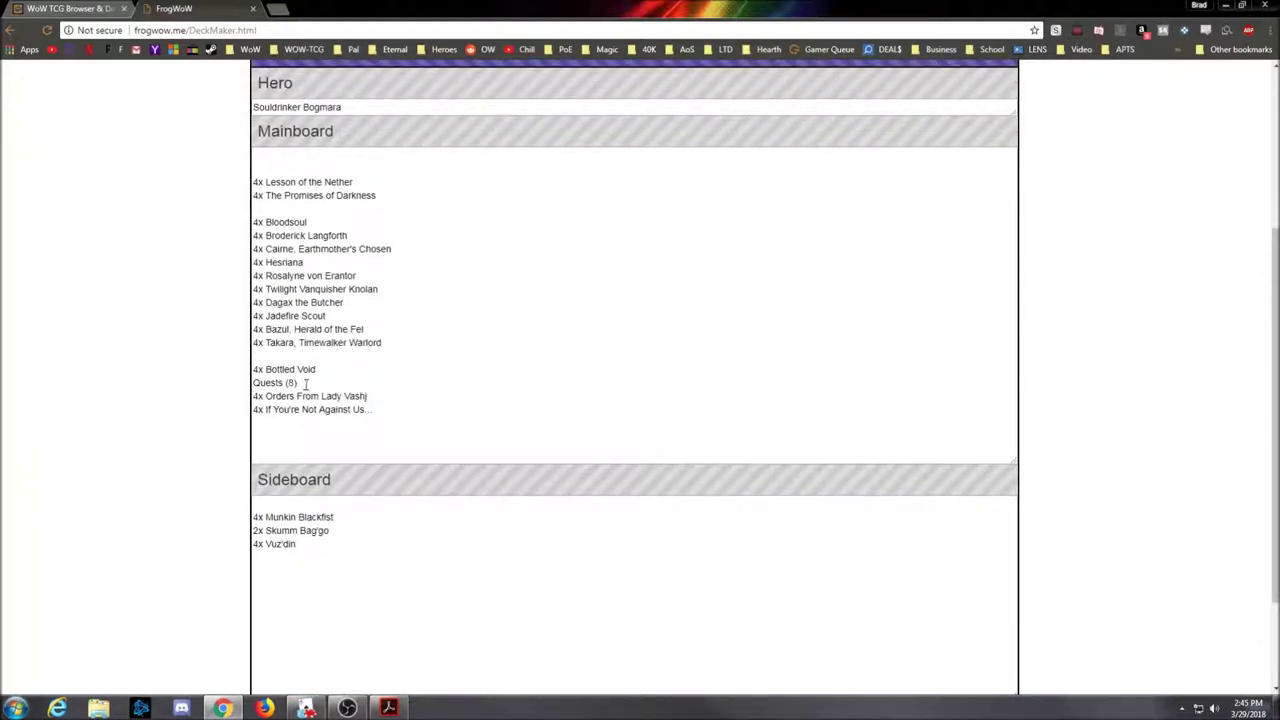
left_click_drag(304, 384, 221, 385)
key("Delete")
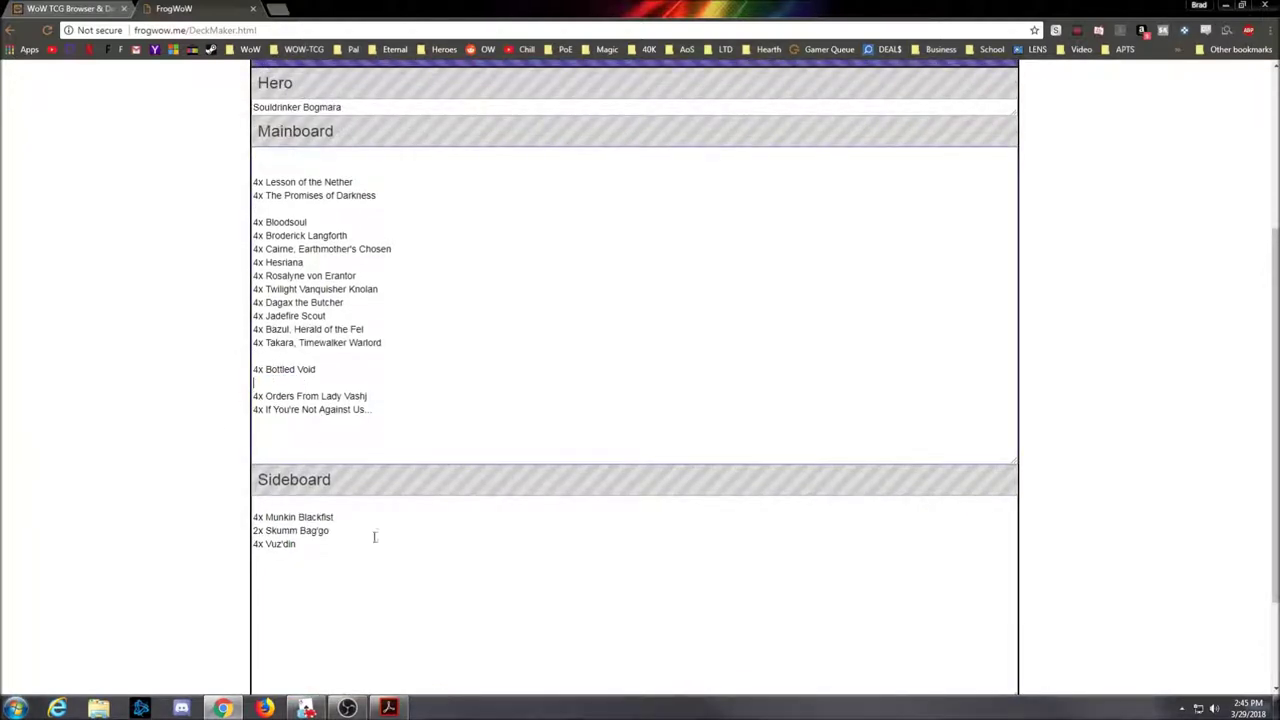
Name the deck "PVP - Bogmara Warlock (Red)" and set the image quality to High.
scroll(184, 344, "up", 4)
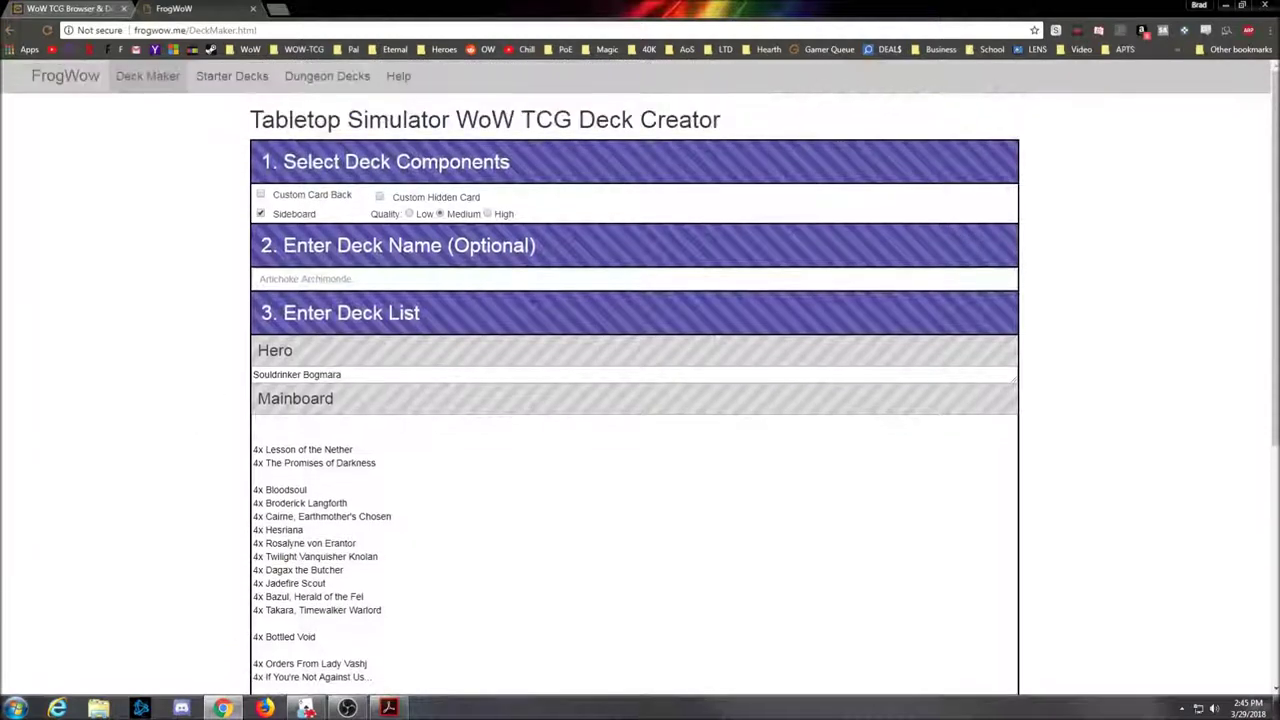
type("PVP - Bogmara Warlock (Red")
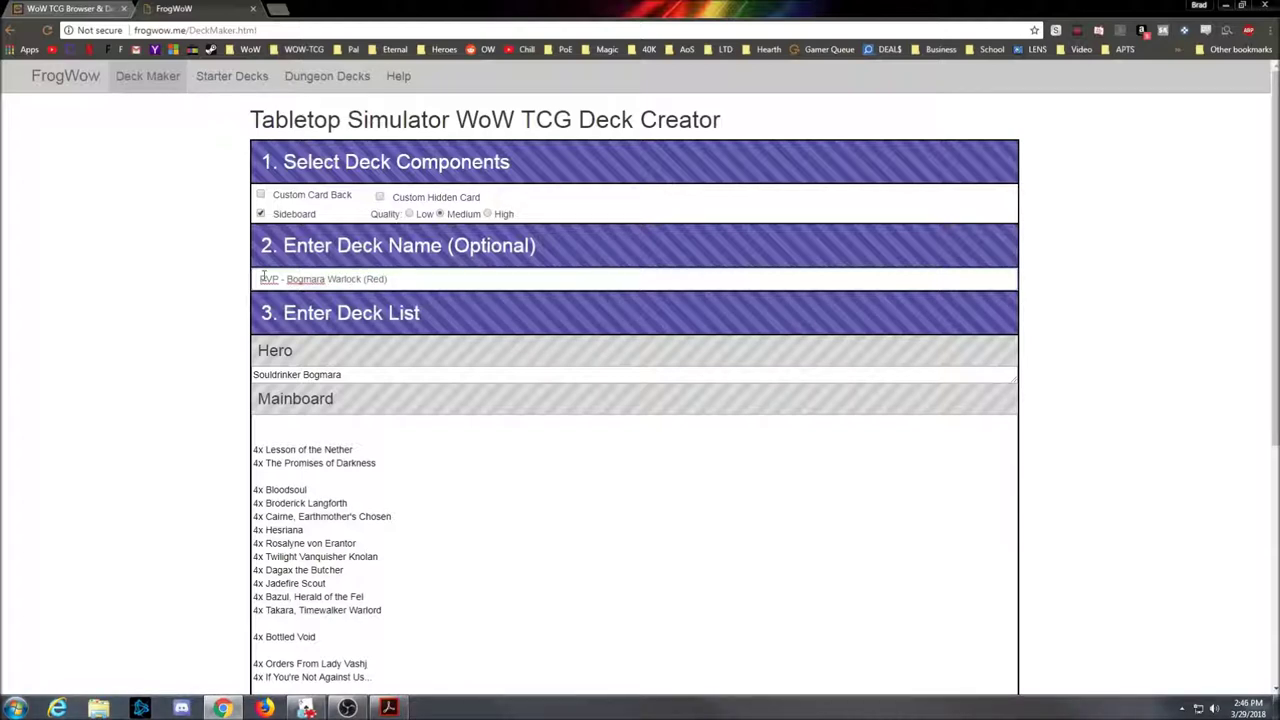
left_click(172, 257)
left_click(488, 215)
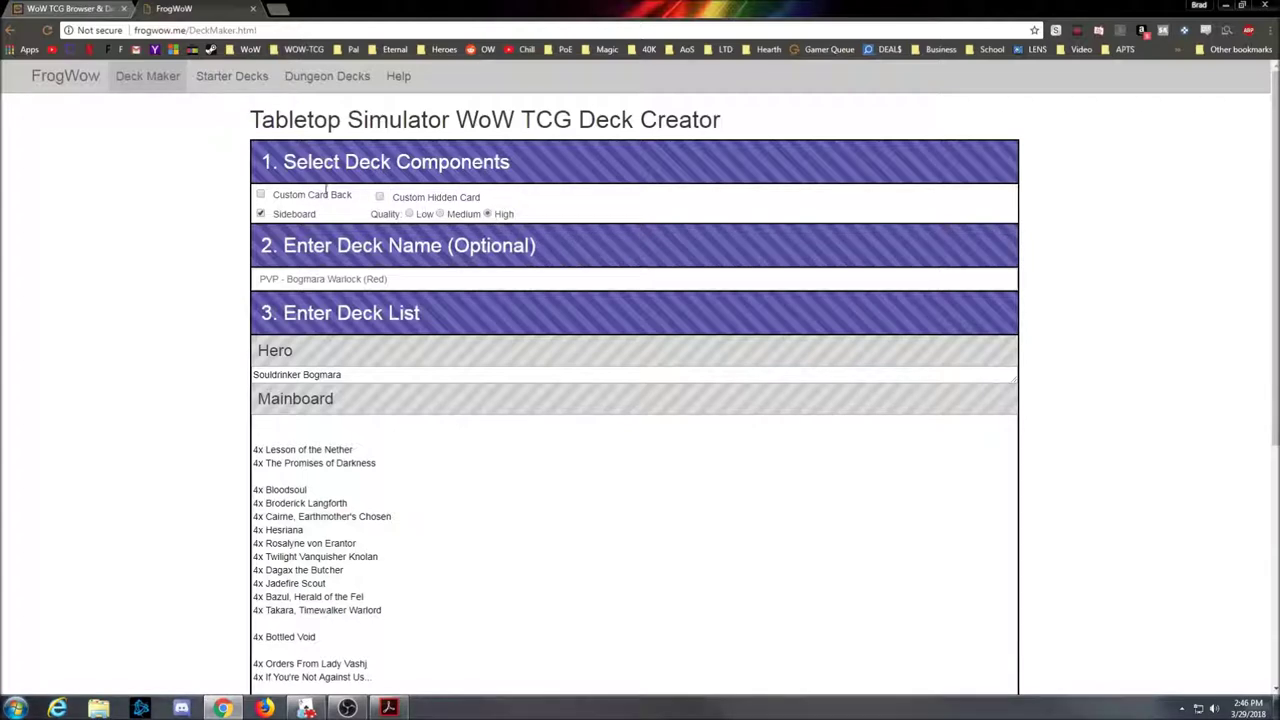
Try to generate the deck file and check the feedback for any card names it does not recognize.
scroll(151, 274, "down", 4)
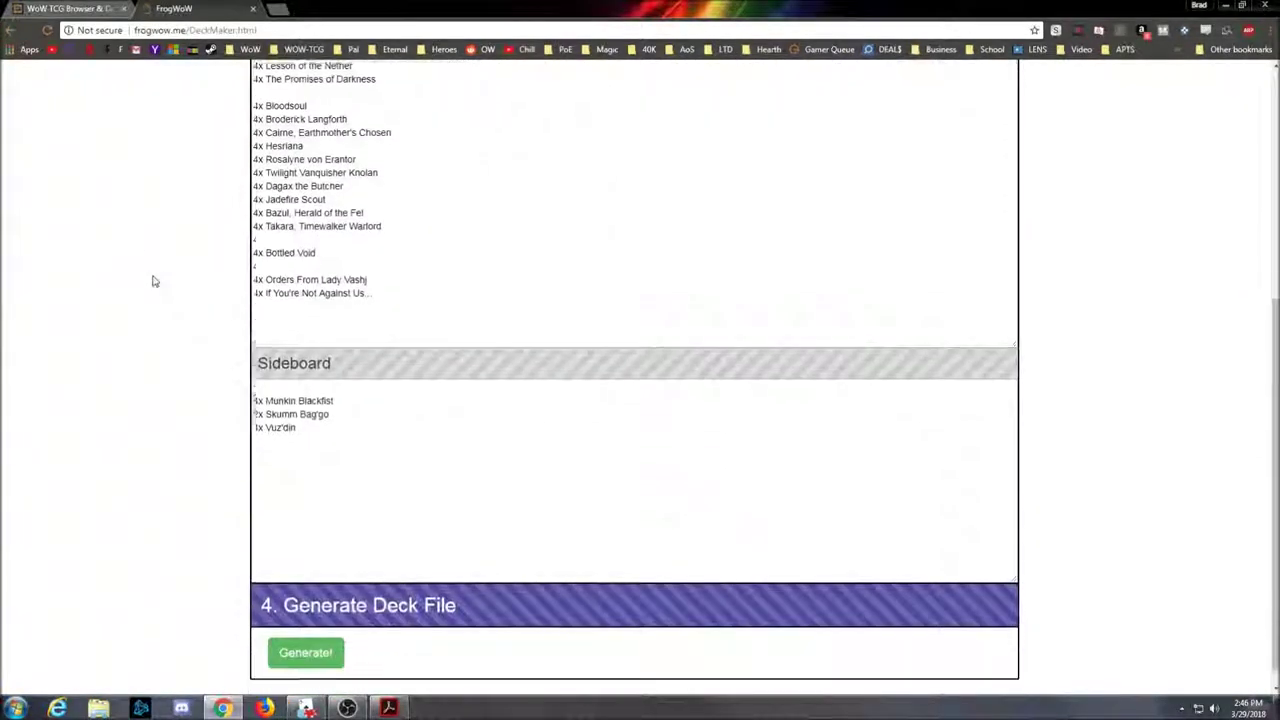
left_click(310, 638)
scroll(300, 620, "down", 1)
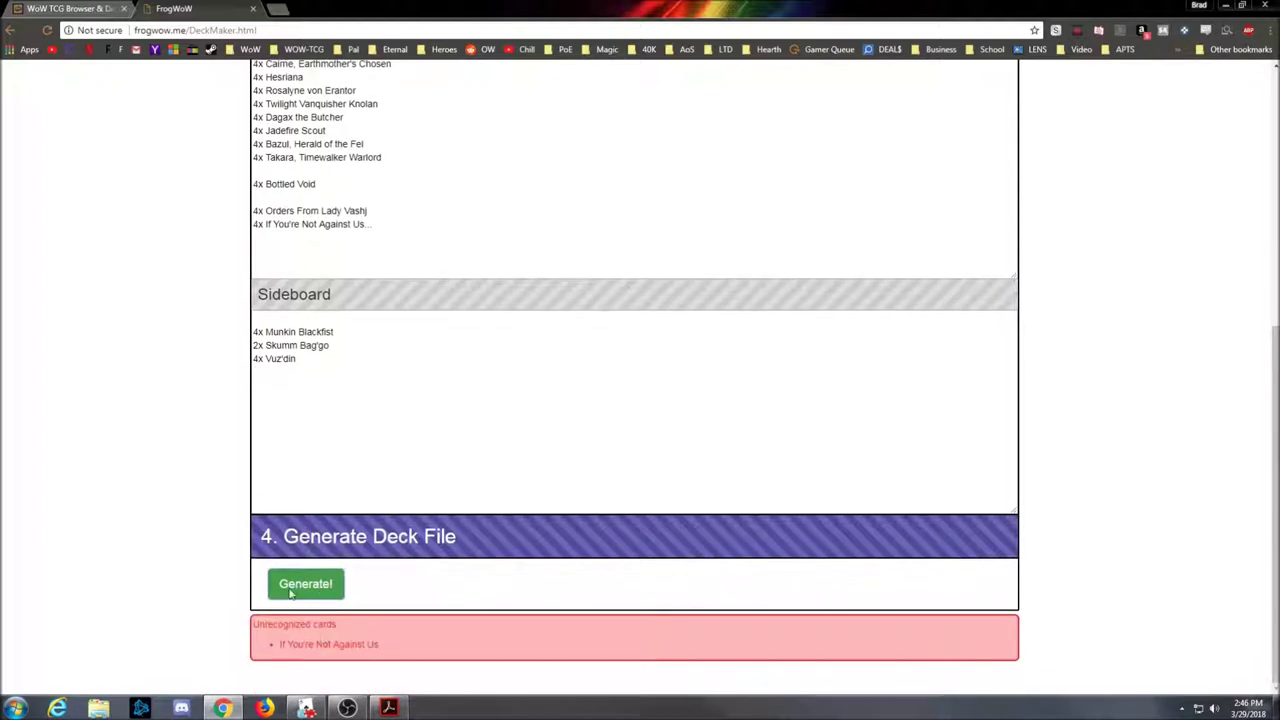
left_click_drag(380, 629, 250, 627)
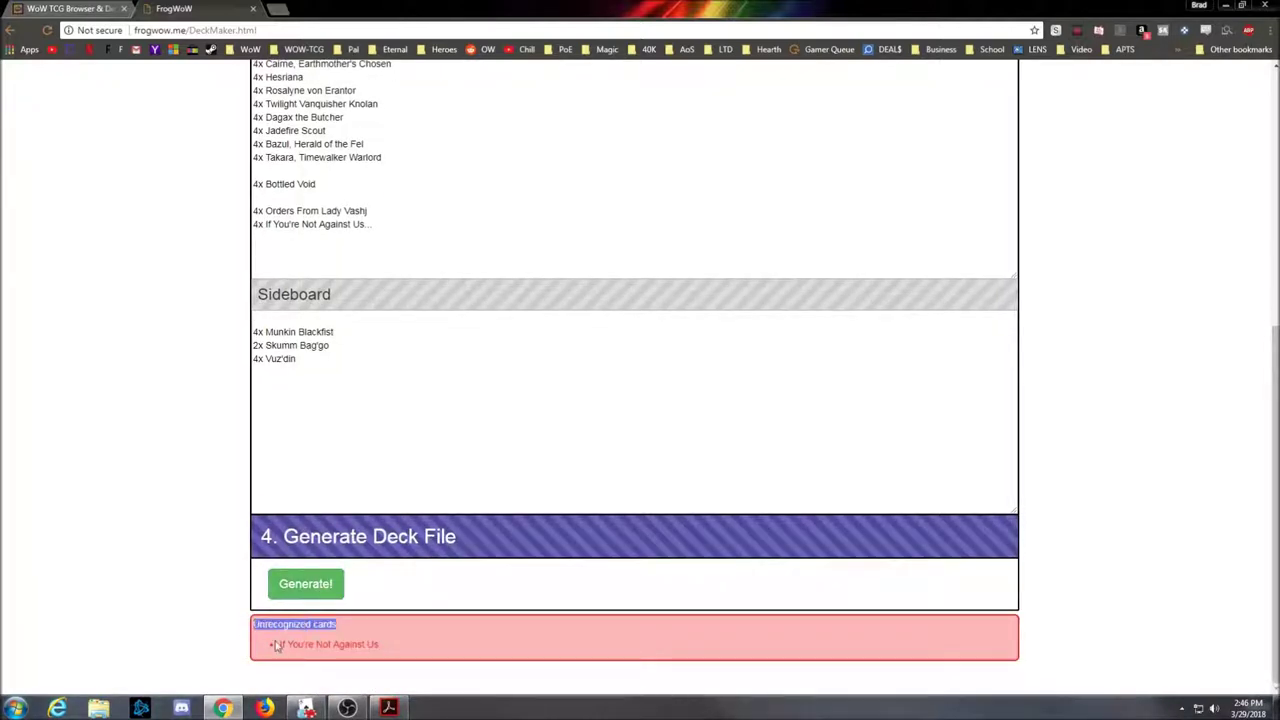
left_click(392, 645)
left_click_drag(392, 645, 265, 642)
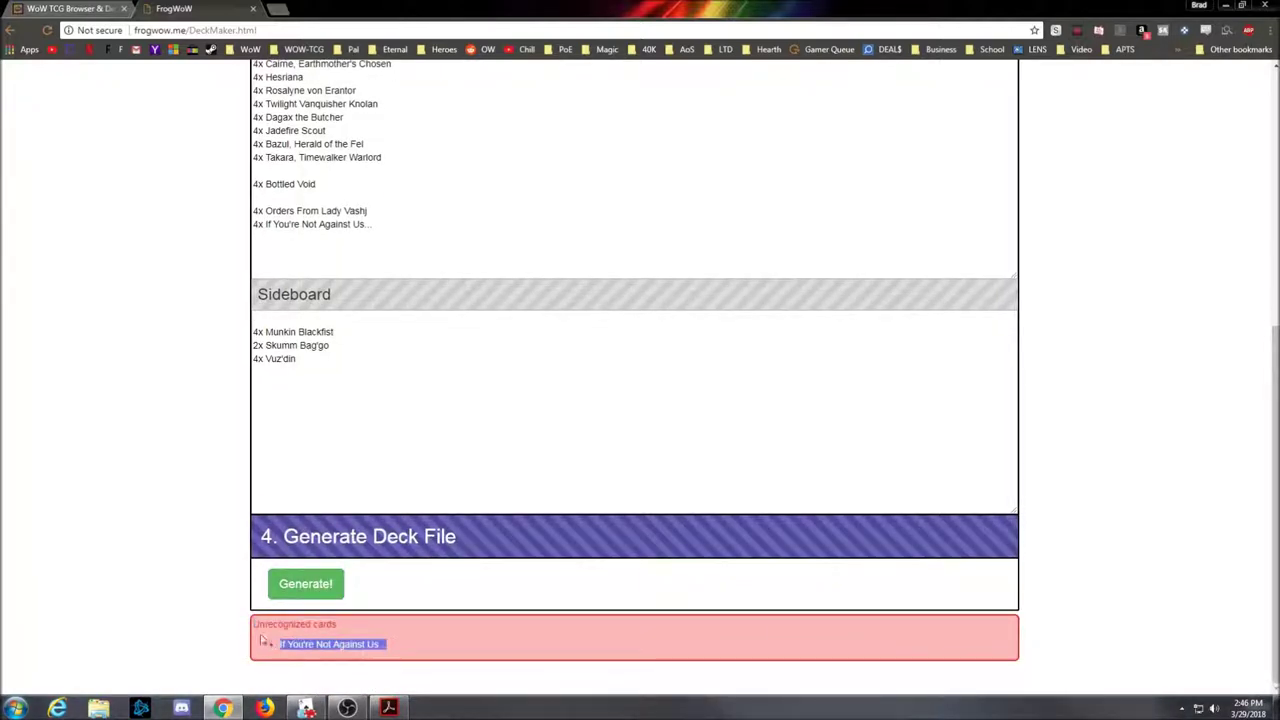
left_click(154, 433)
scroll(154, 433, "up", 1)
Open the bookmarked WoW Cards Info site in a new tab and search its card database for "if you're not".
left_click(272, 7)
left_click(304, 48)
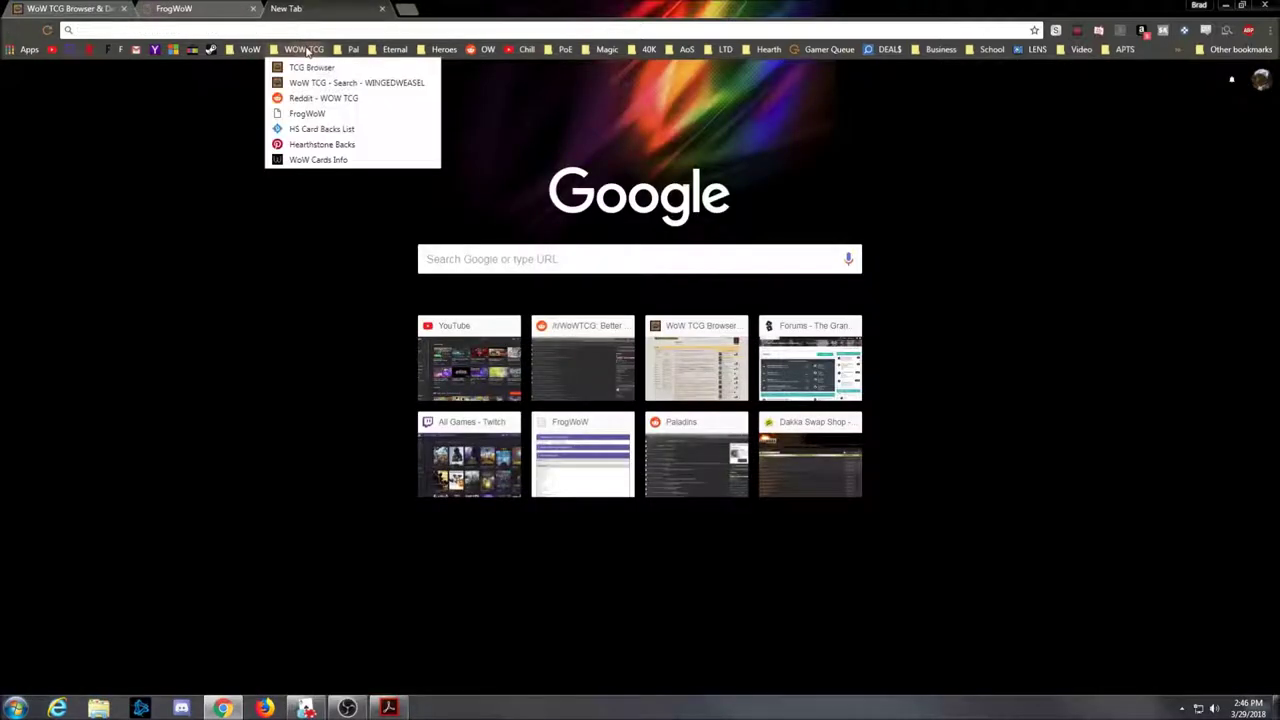
left_click(330, 160)
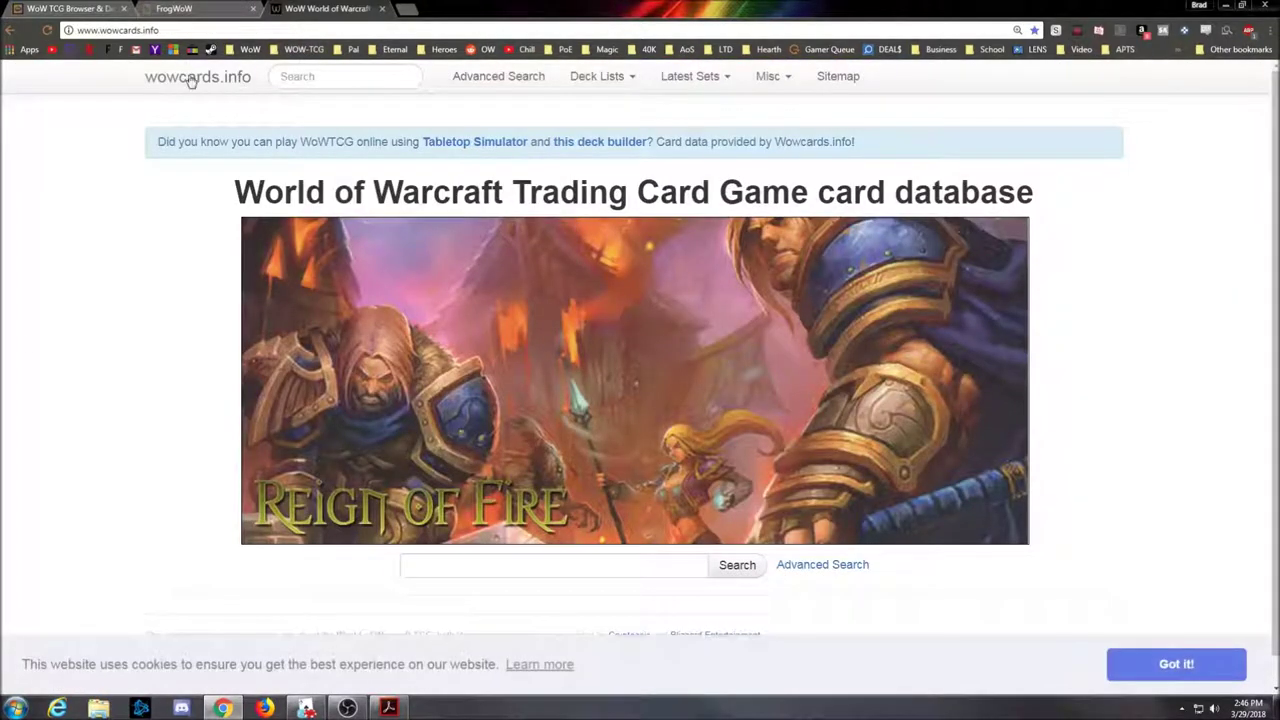
left_click(188, 8)
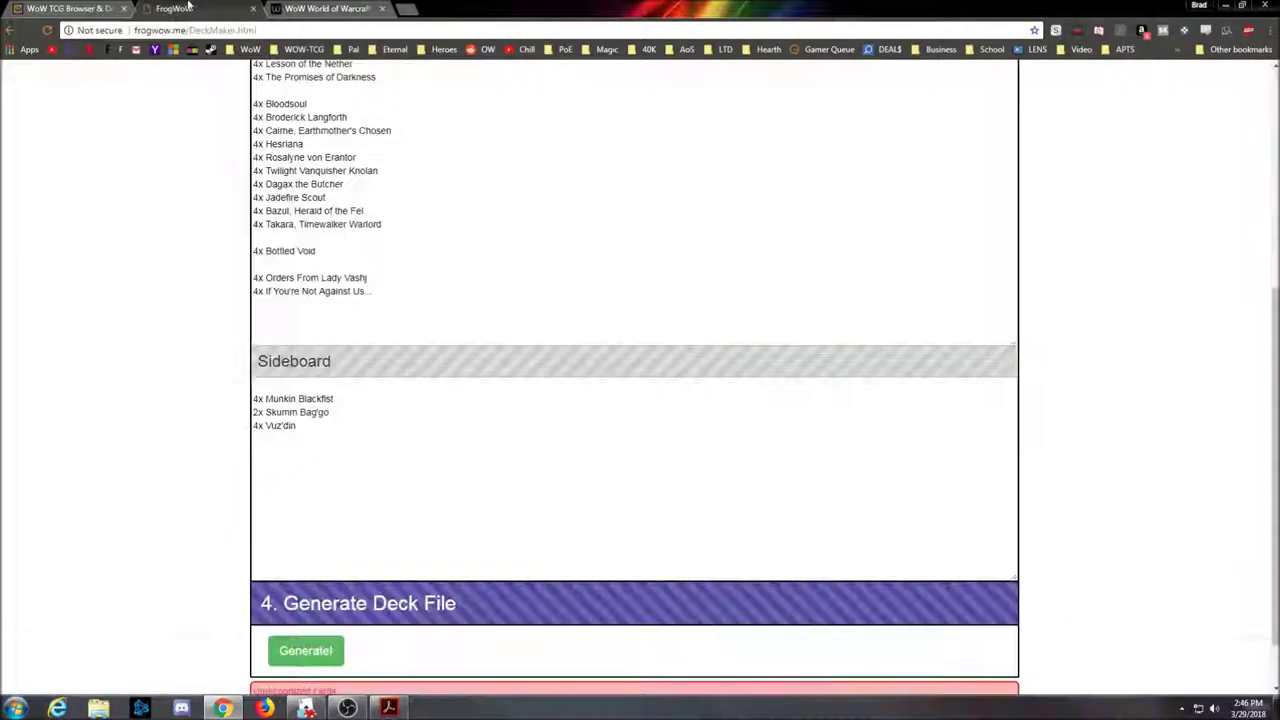
left_click(330, 650)
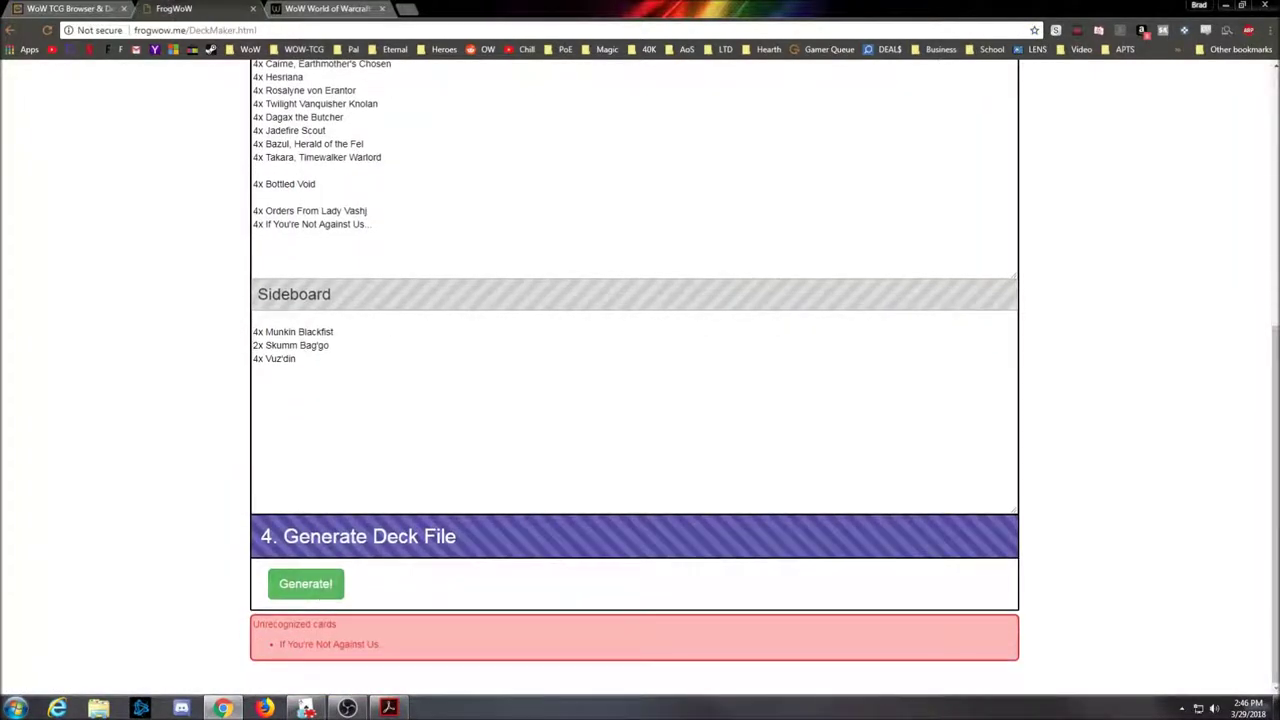
left_click(338, 9)
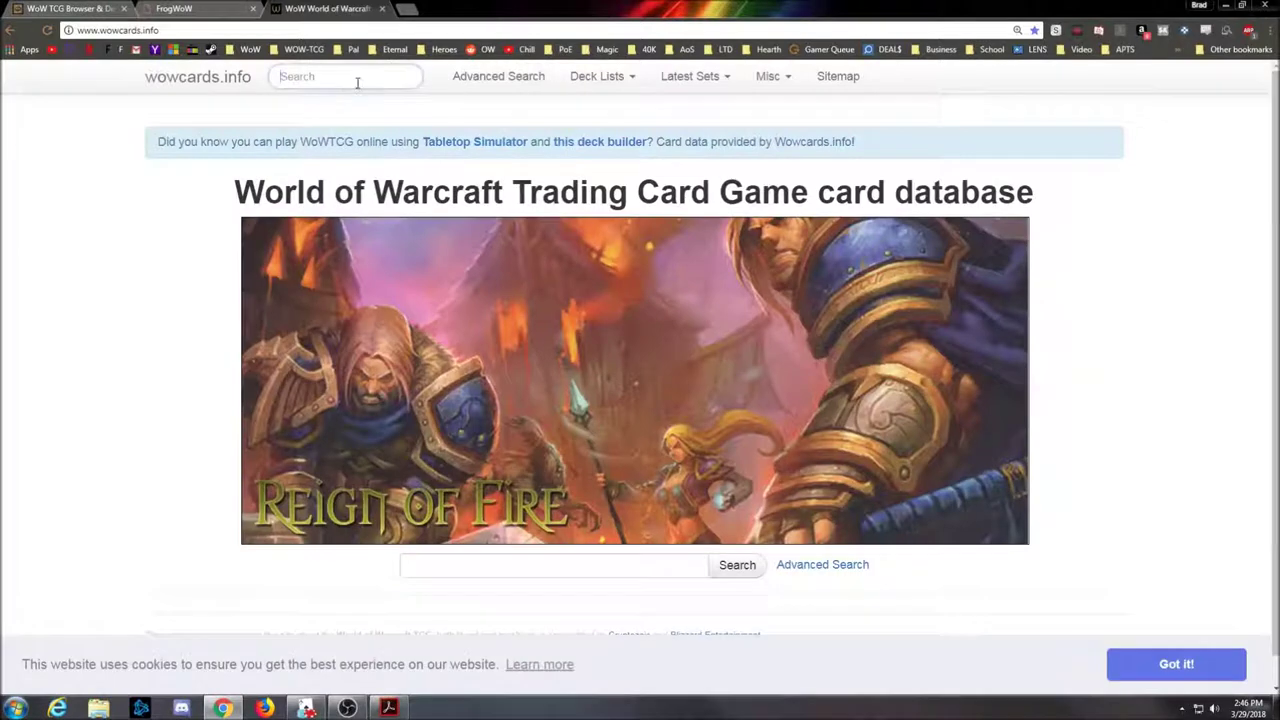
type("if you're not")
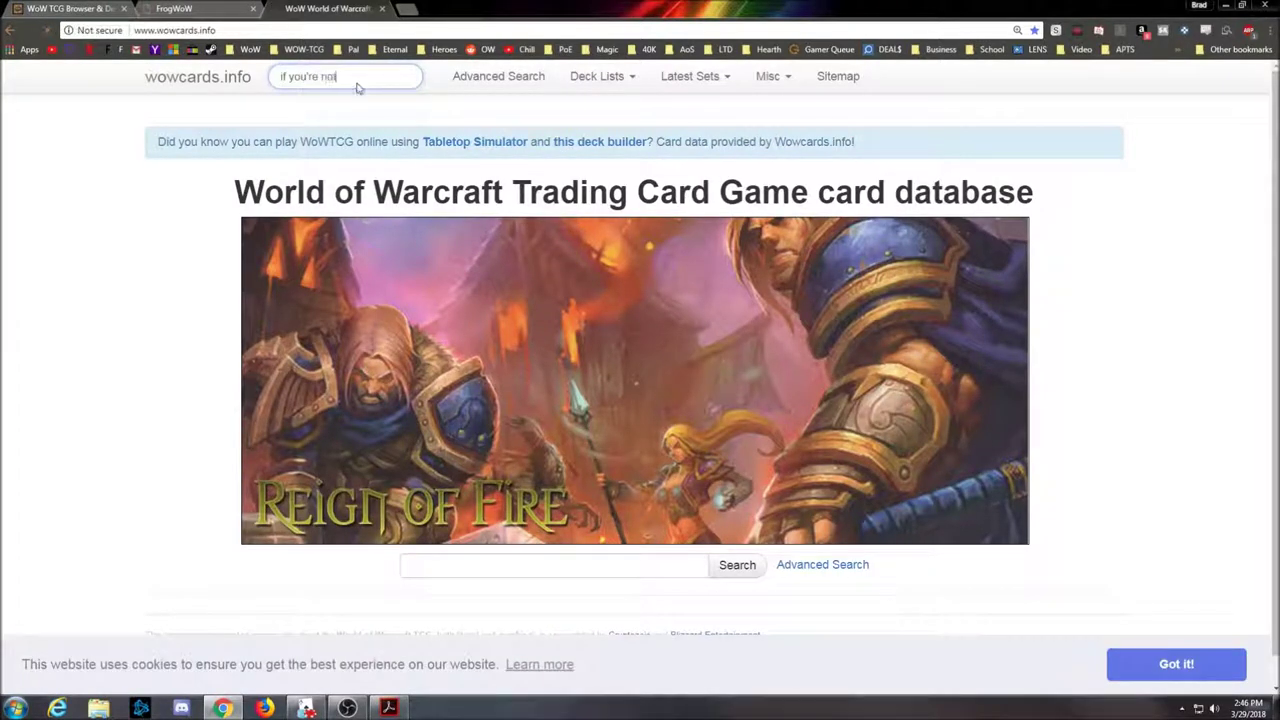
key("Return")
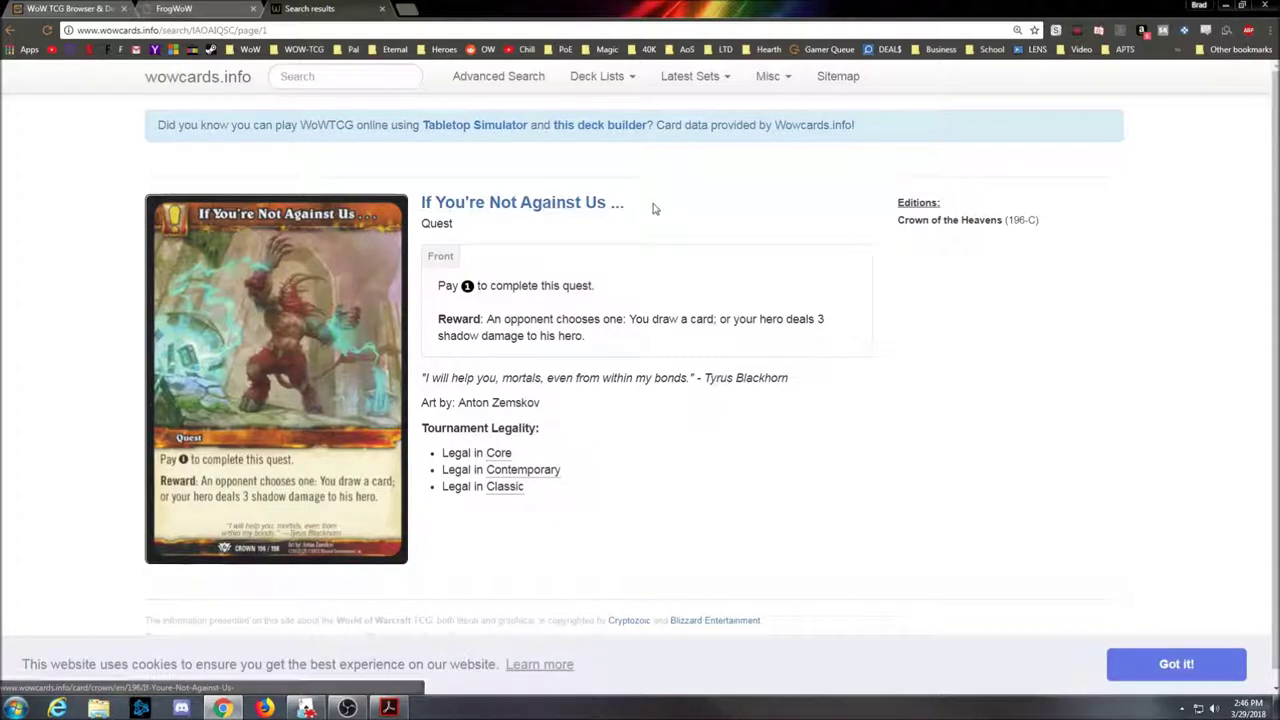
Copy the card title "If You're Not Against Us ...", replace the matching name in the Deck Maker's Mainboard with it, and generate the deck.
left_click_drag(654, 206, 419, 201)
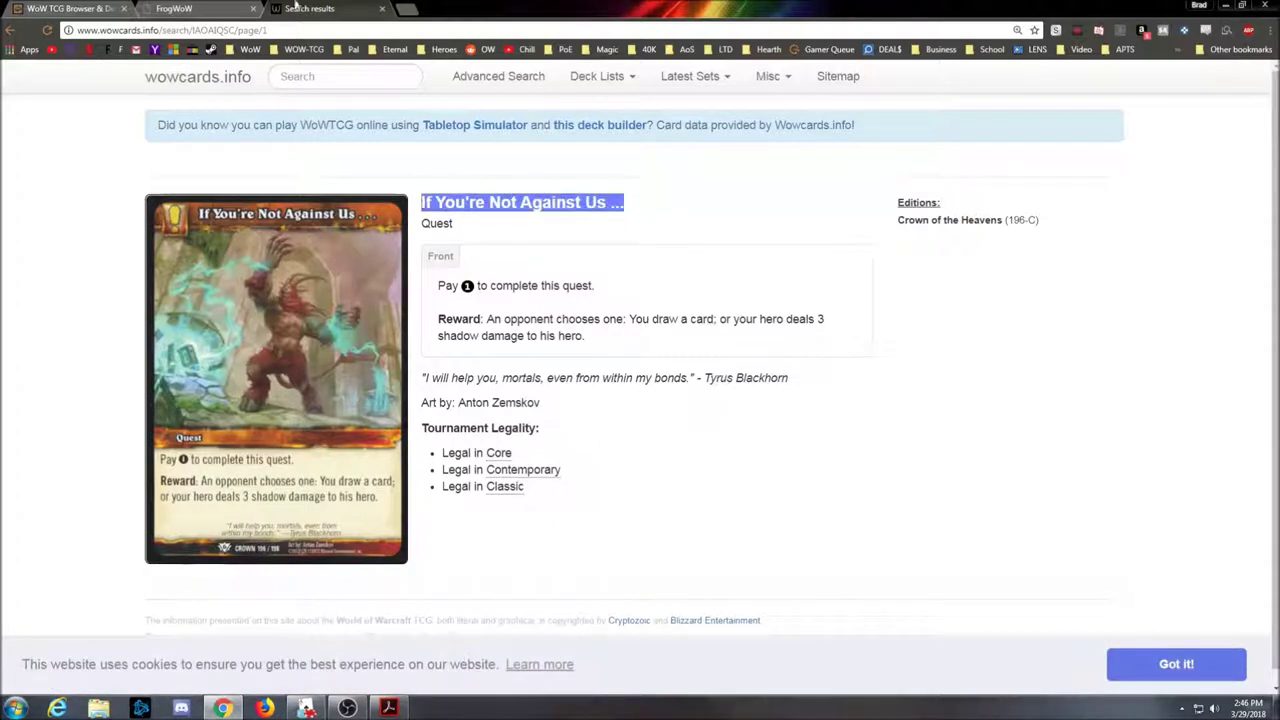
left_click(222, 8)
scroll(191, 394, "up", 1)
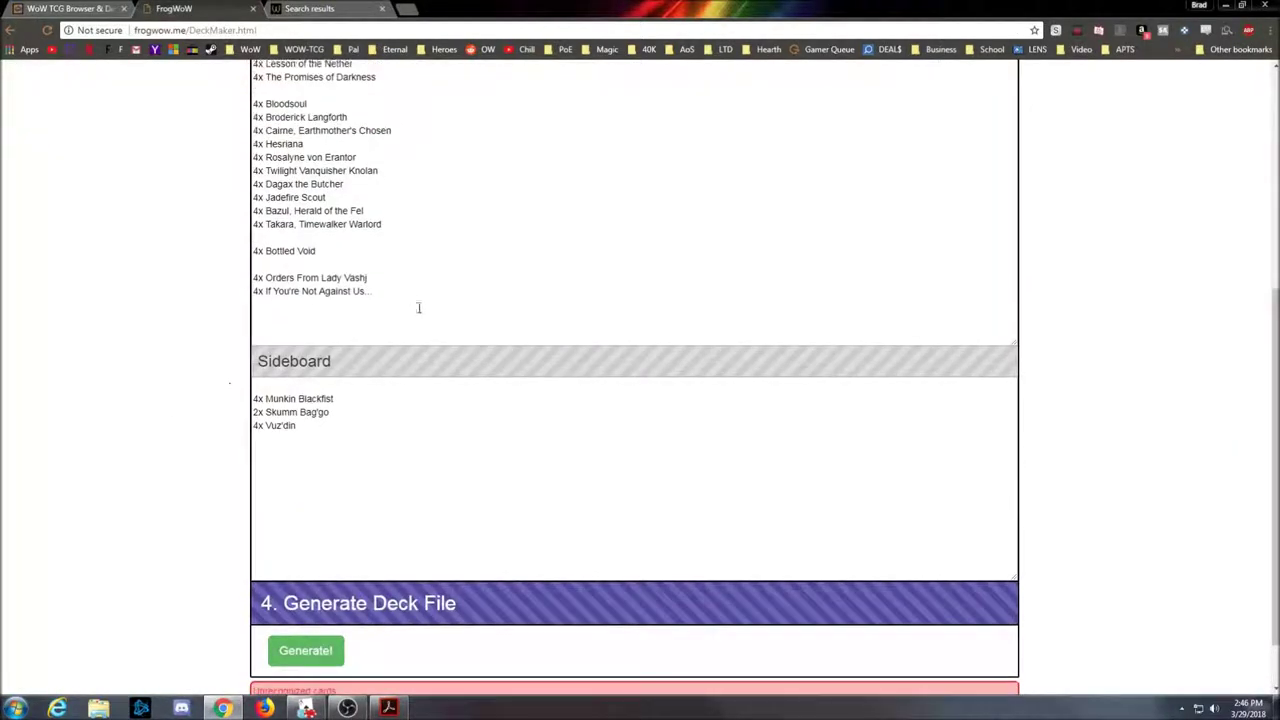
left_click_drag(419, 307, 266, 291)
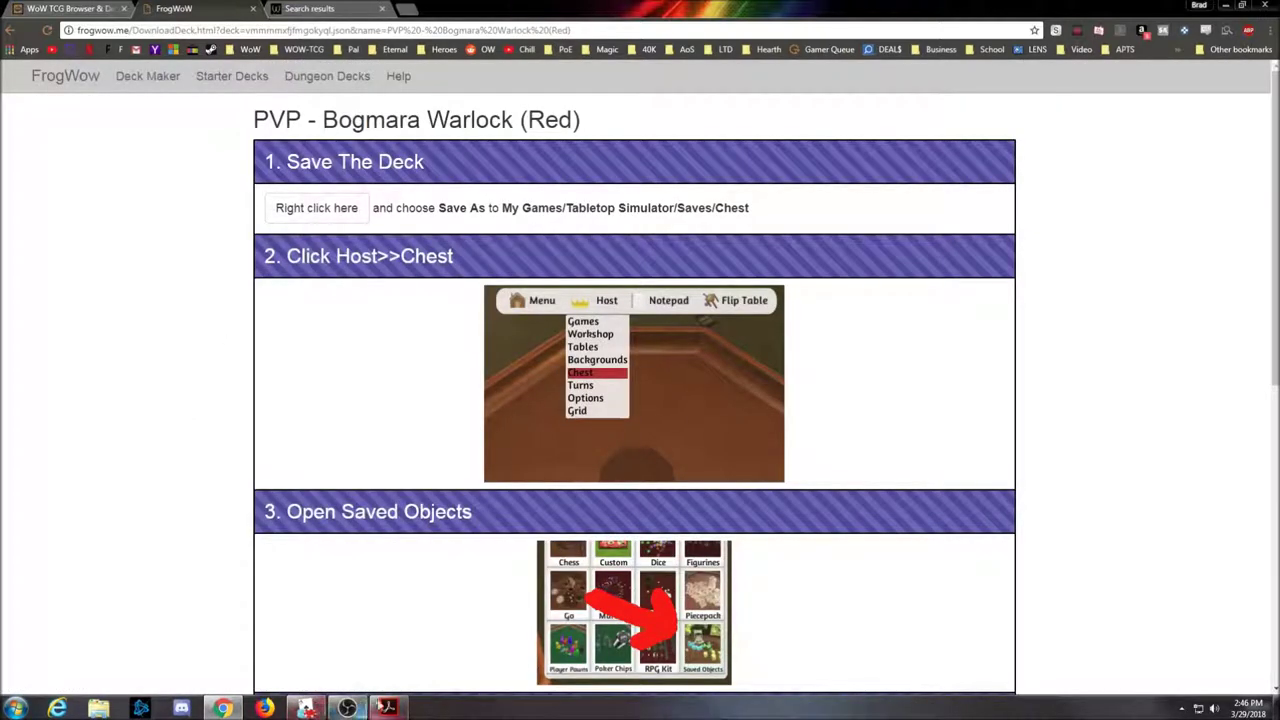
Switch to the Decklist Tutorial PDF, review the instructions for saving the generated deck, and return to the browser.
left_click(388, 708)
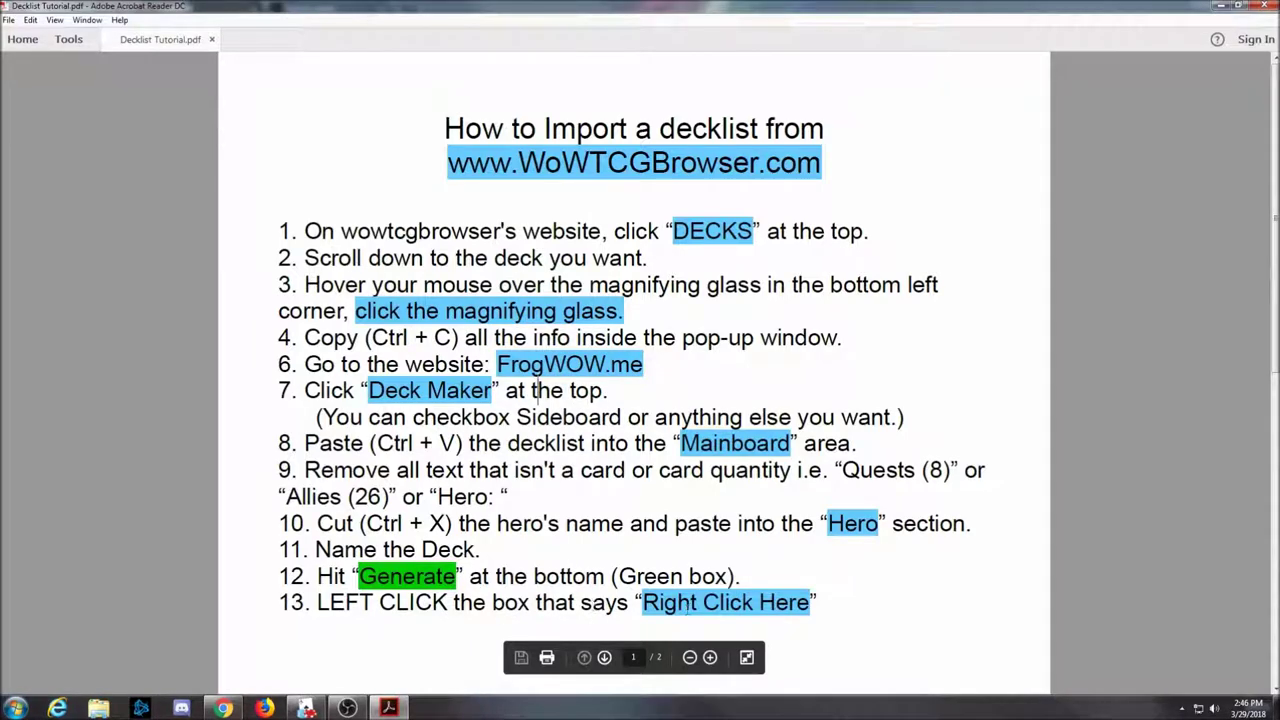
scroll(697, 585, "down", 5)
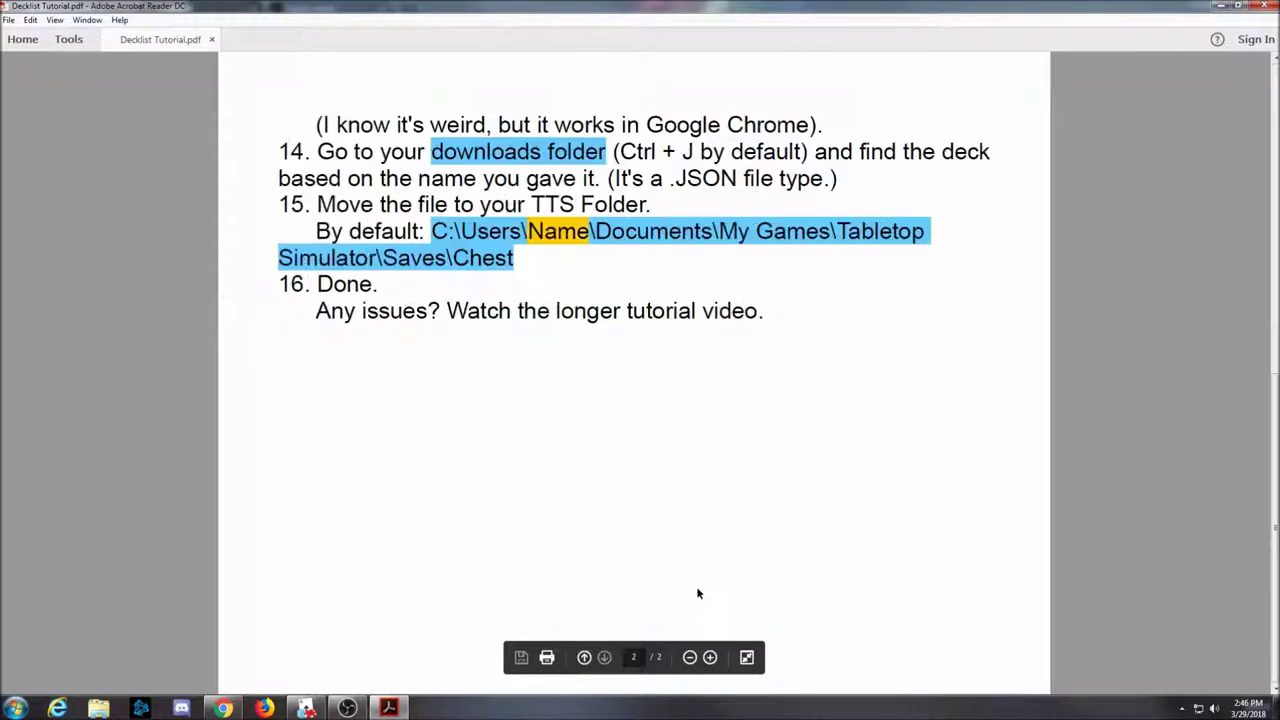
left_click(1220, 5)
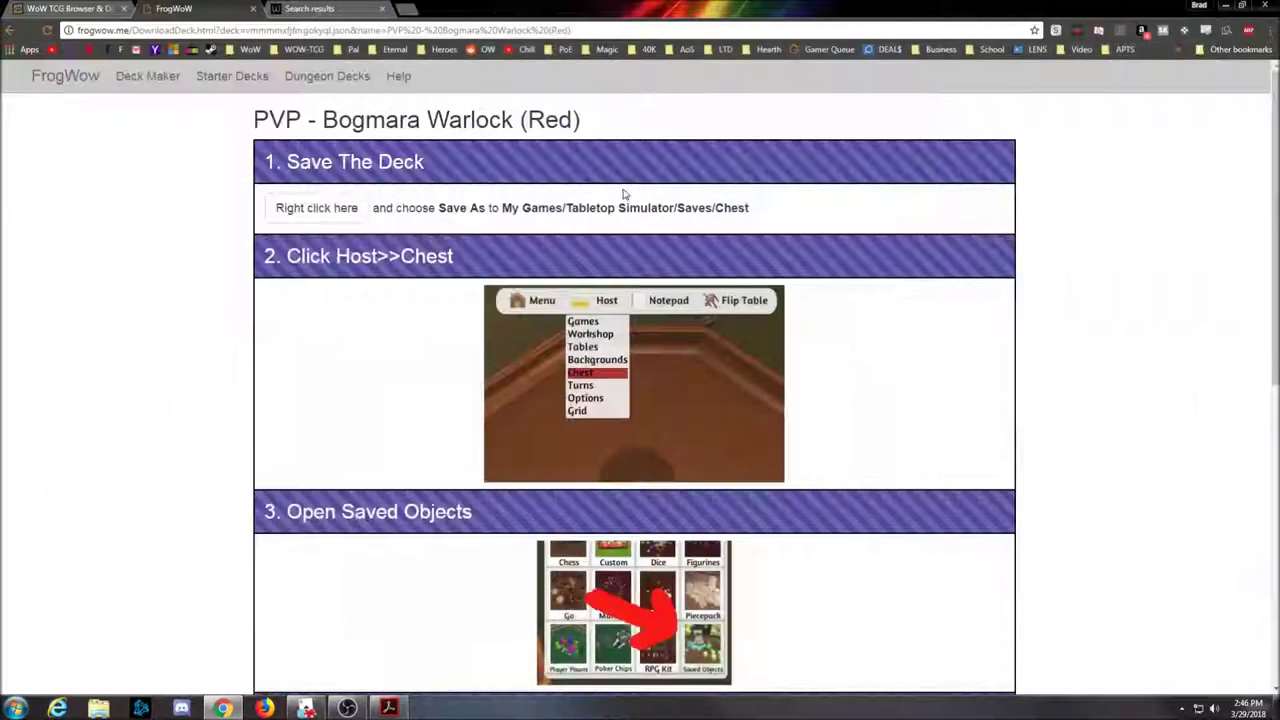
Download the generated deck's JSON file from the Save The Deck section and request its containing folder.
left_click(338, 210)
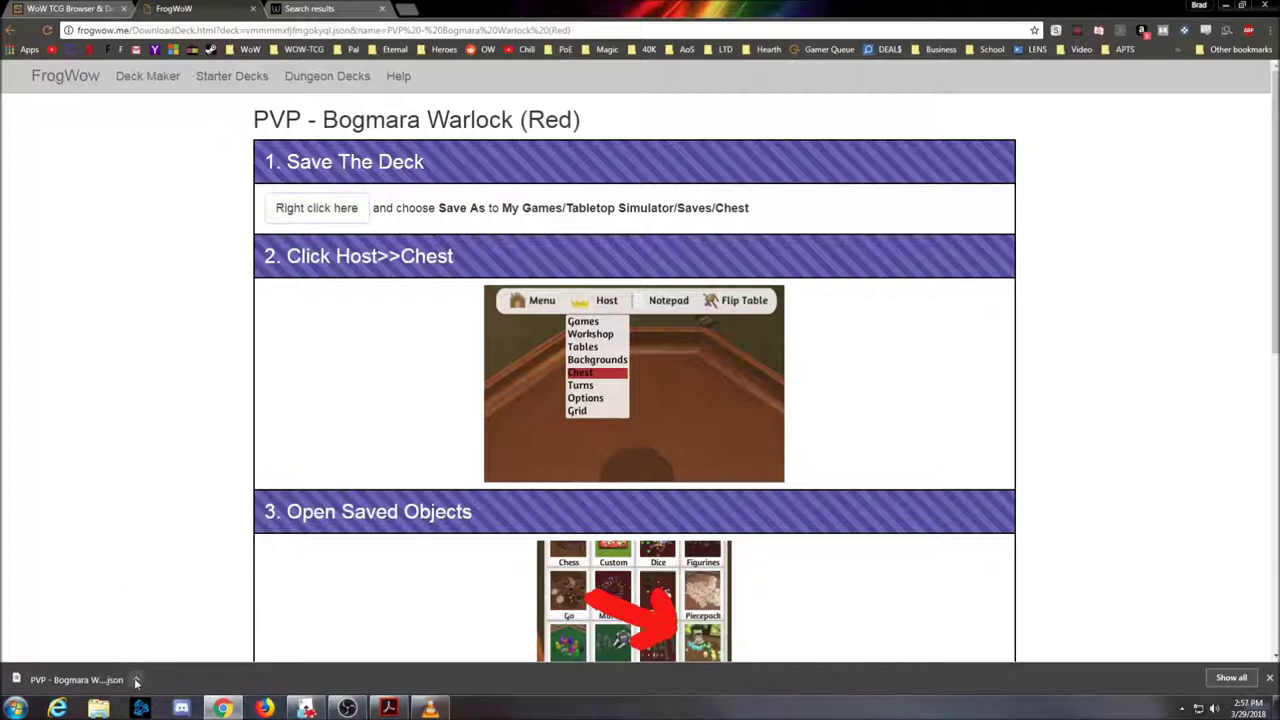
left_click(136, 680)
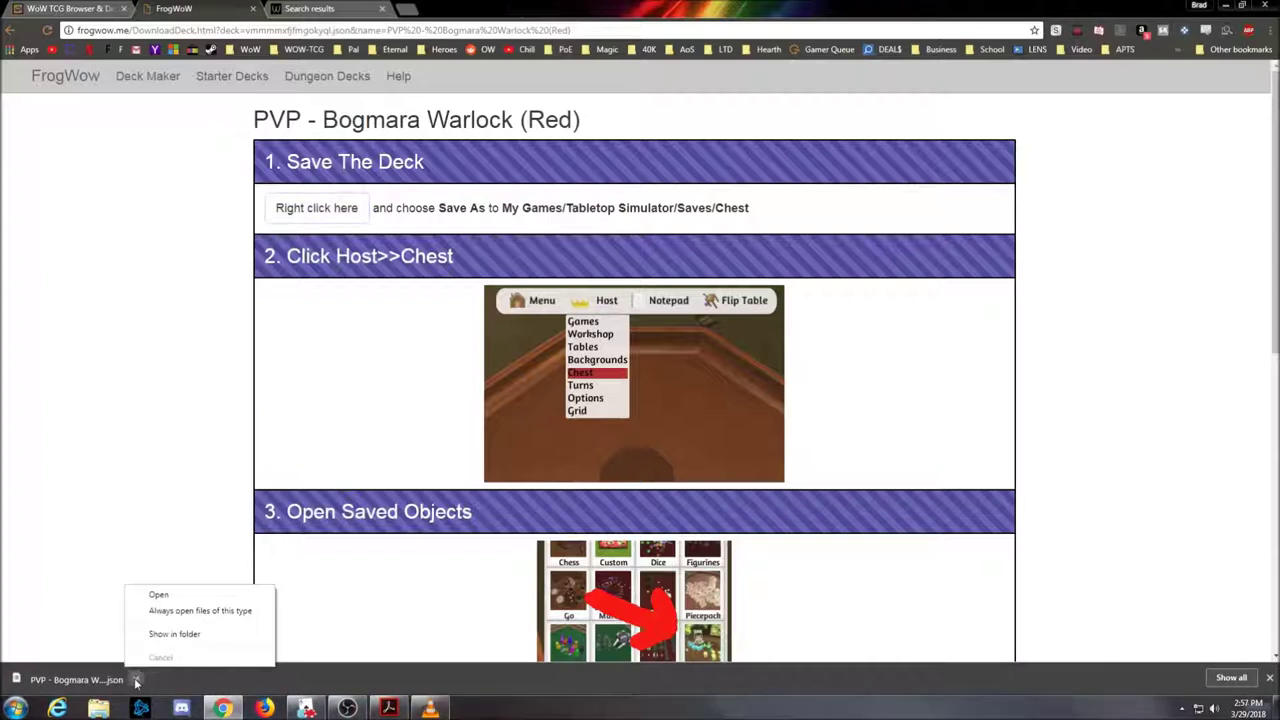
left_click(175, 634)
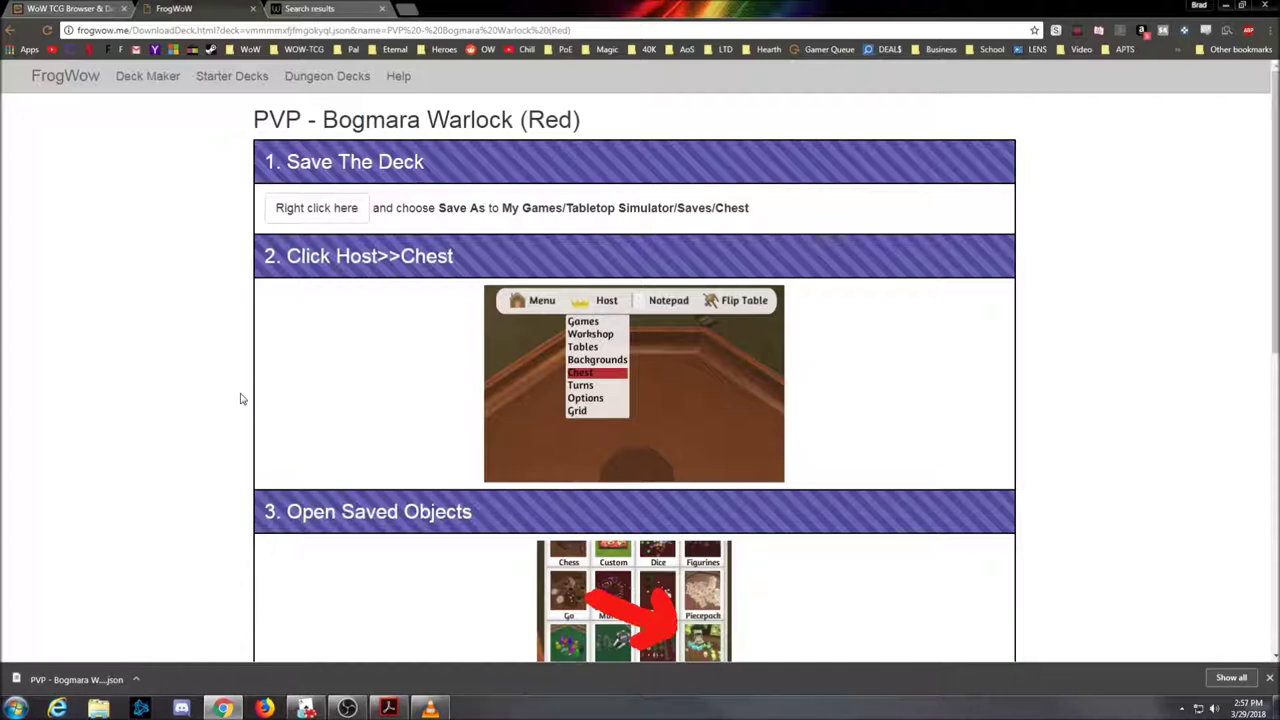
Open the browser's download history, reveal PVP - Bogmara Warlock (Red).json in its folder, and select the file.
key("ctrl+j")
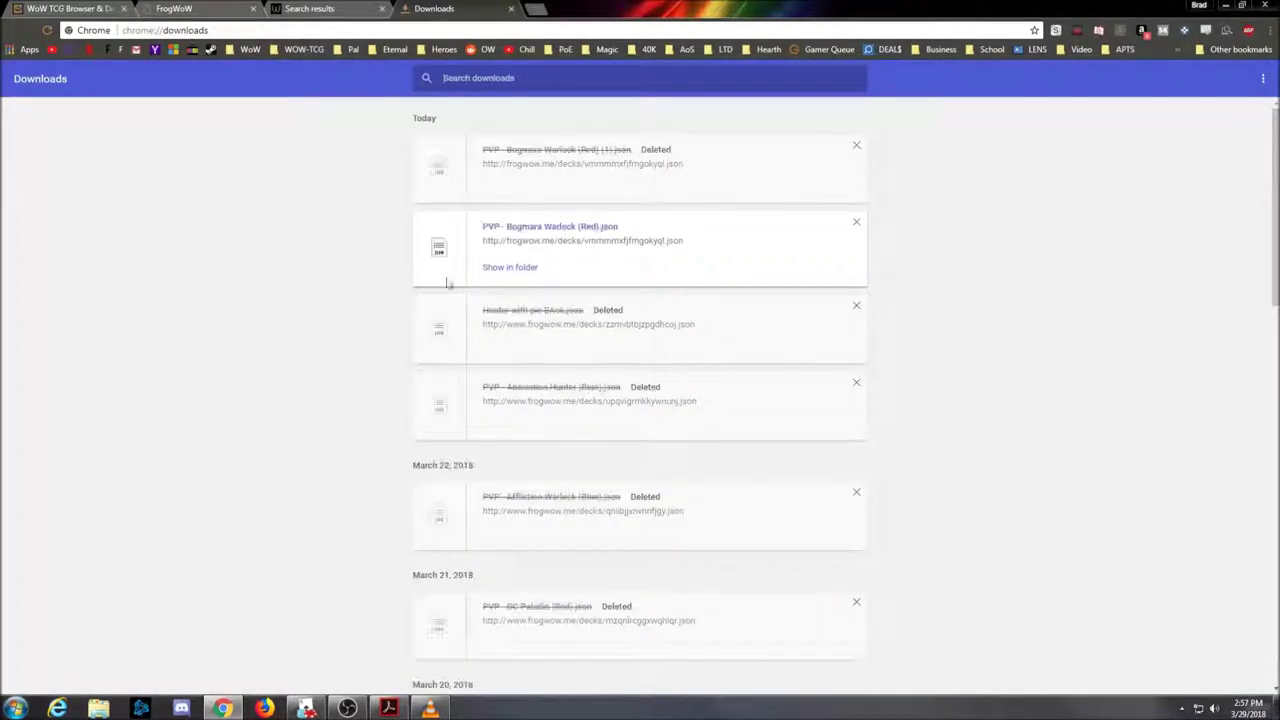
left_click(522, 267)
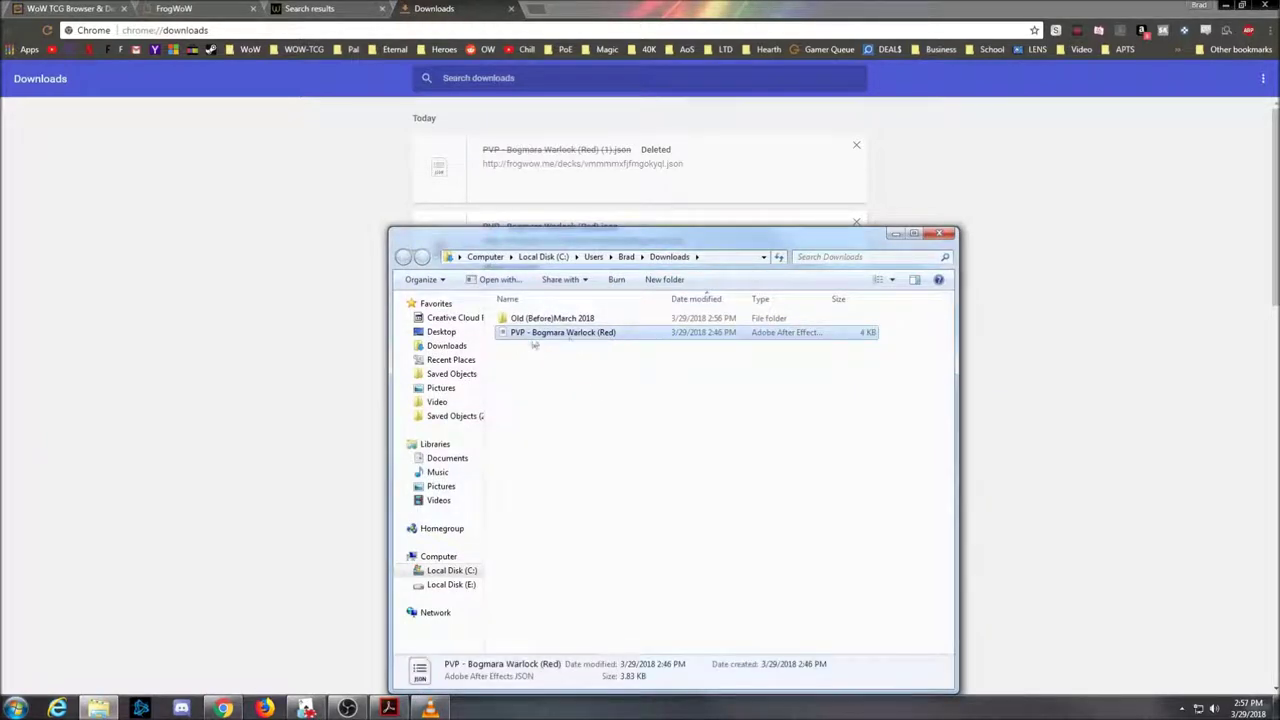
left_click(594, 360)
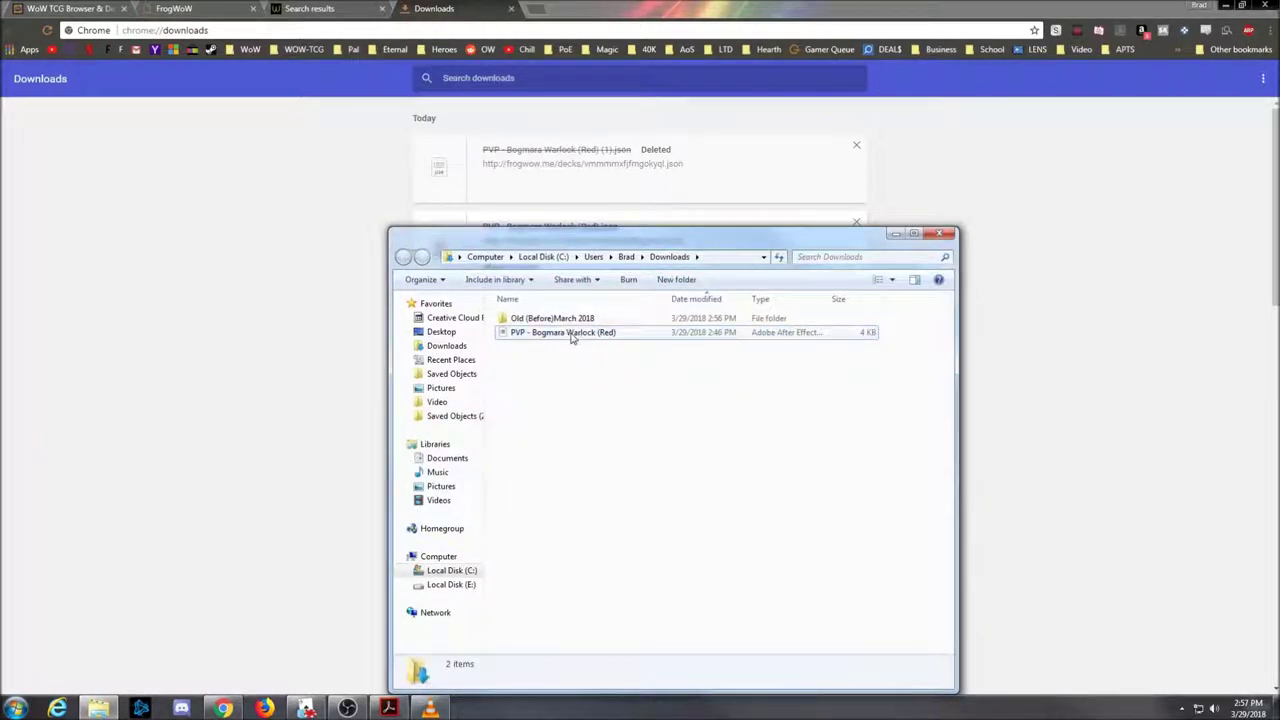
left_click(572, 338)
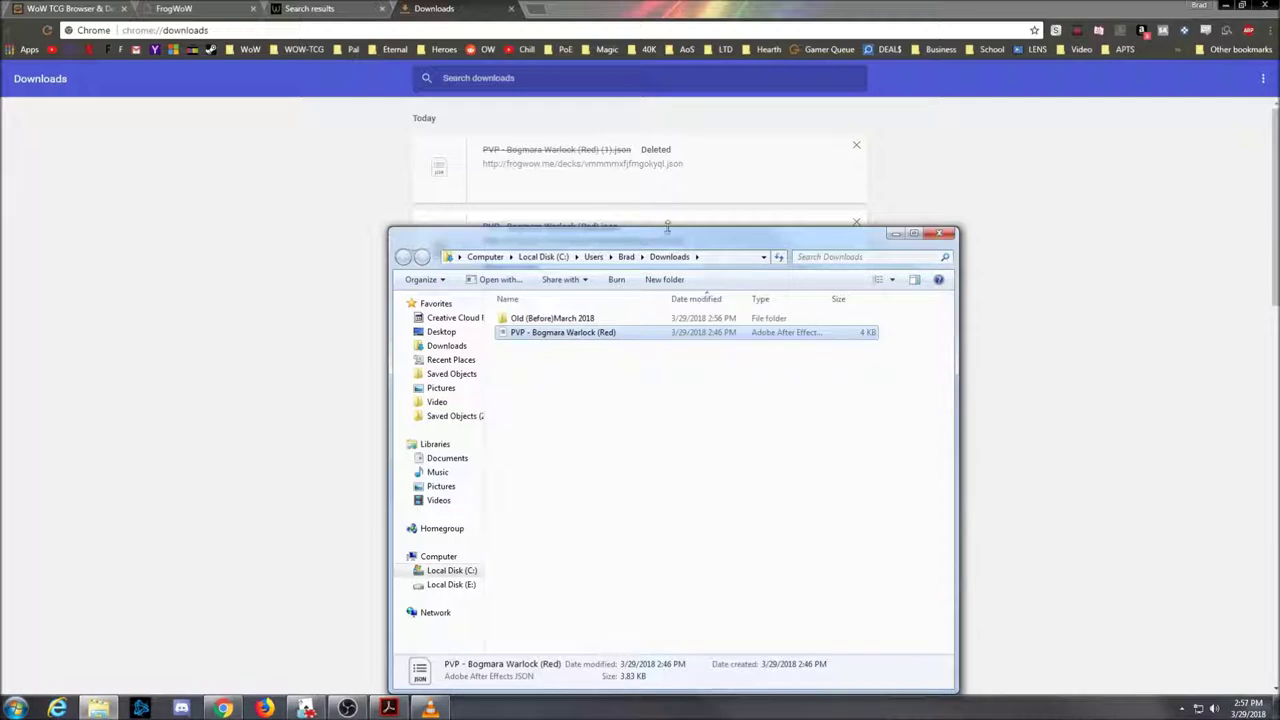
left_click_drag(661, 241, 740, 231)
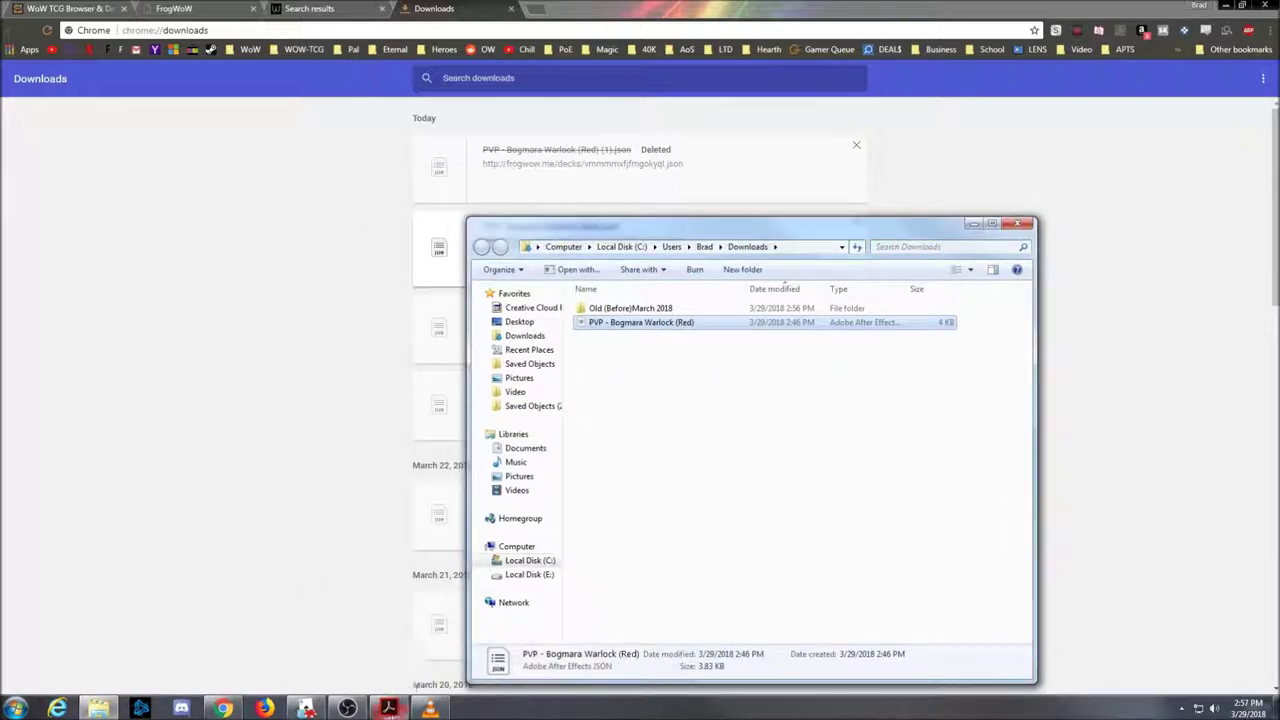
Switch to the Decklist Tutorial PDF and check the default Tabletop Simulator Chest folder path in instruction 15.
left_click(389, 708)
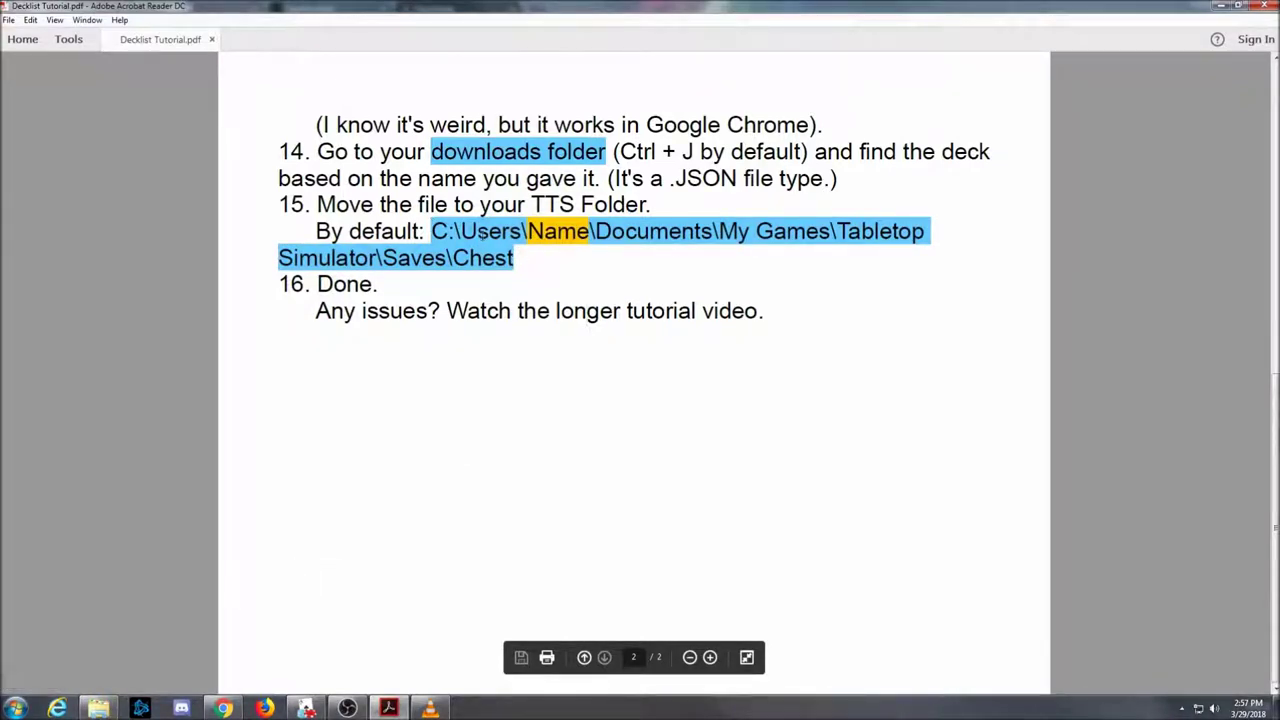
left_click_drag(478, 232, 516, 258)
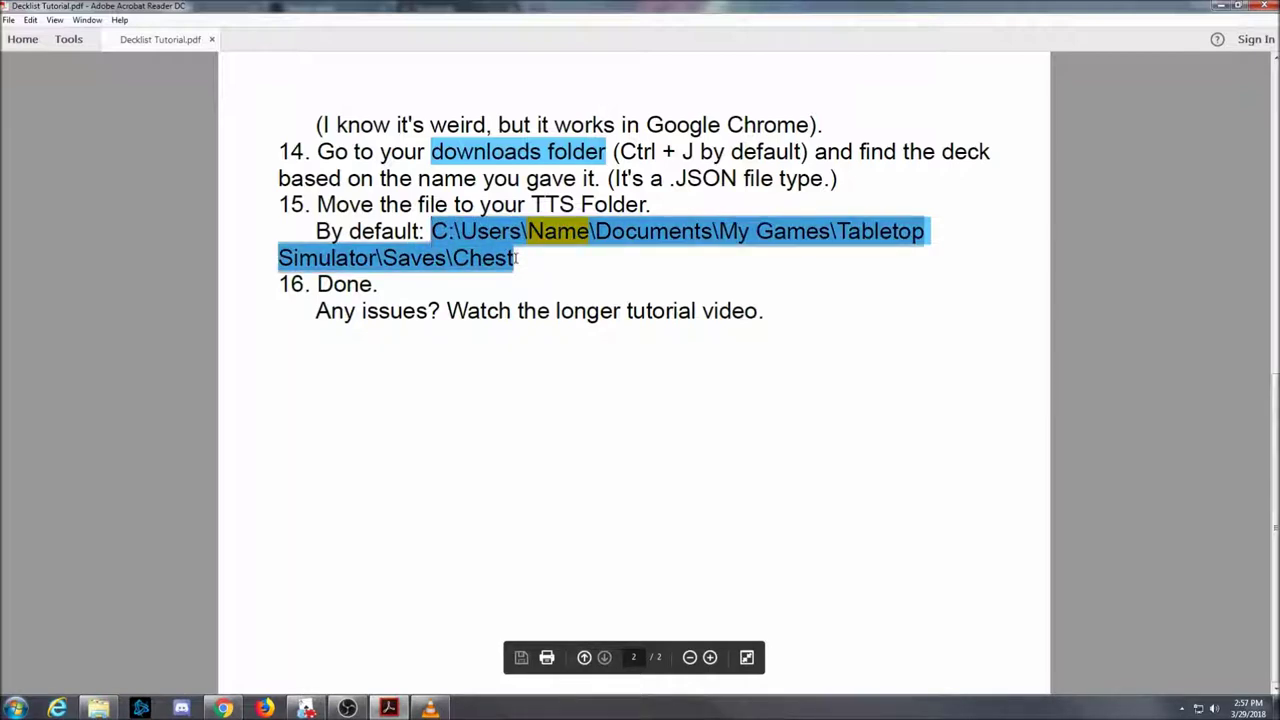
left_click(544, 231)
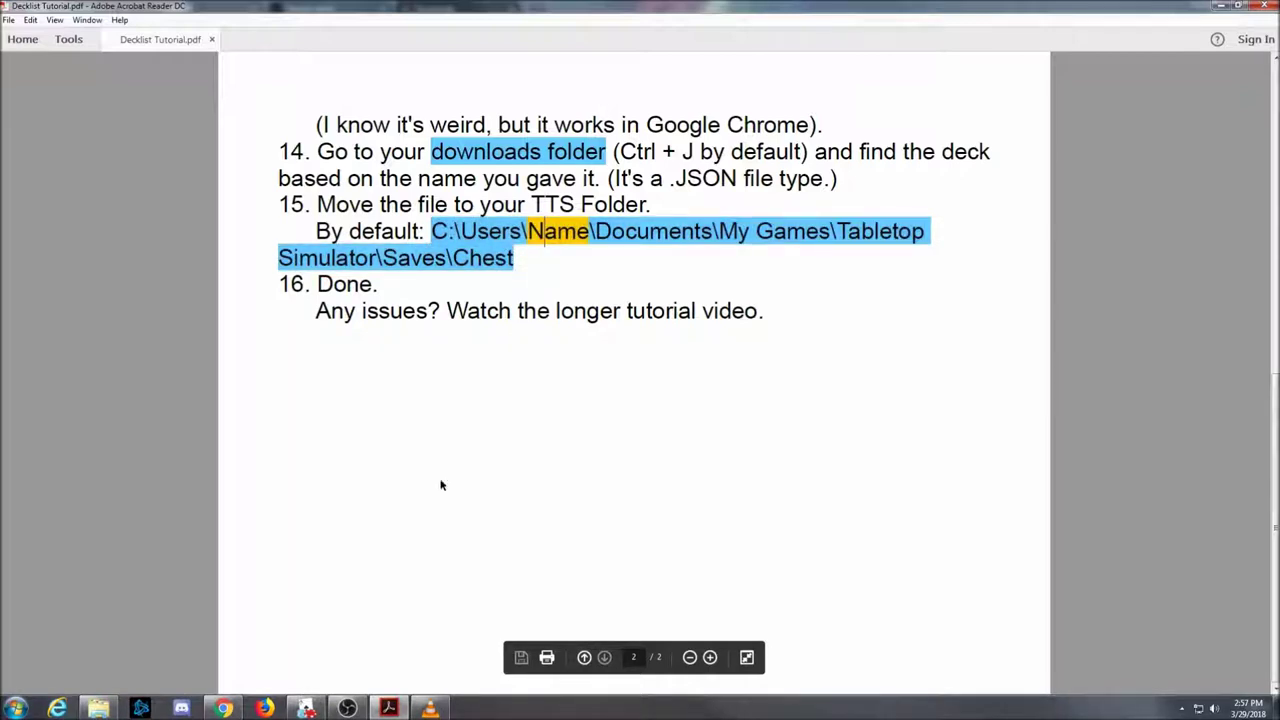
Bring up the Downloads folder window, open the Documents library in a second window, and move that window fully into view.
left_click(110, 703)
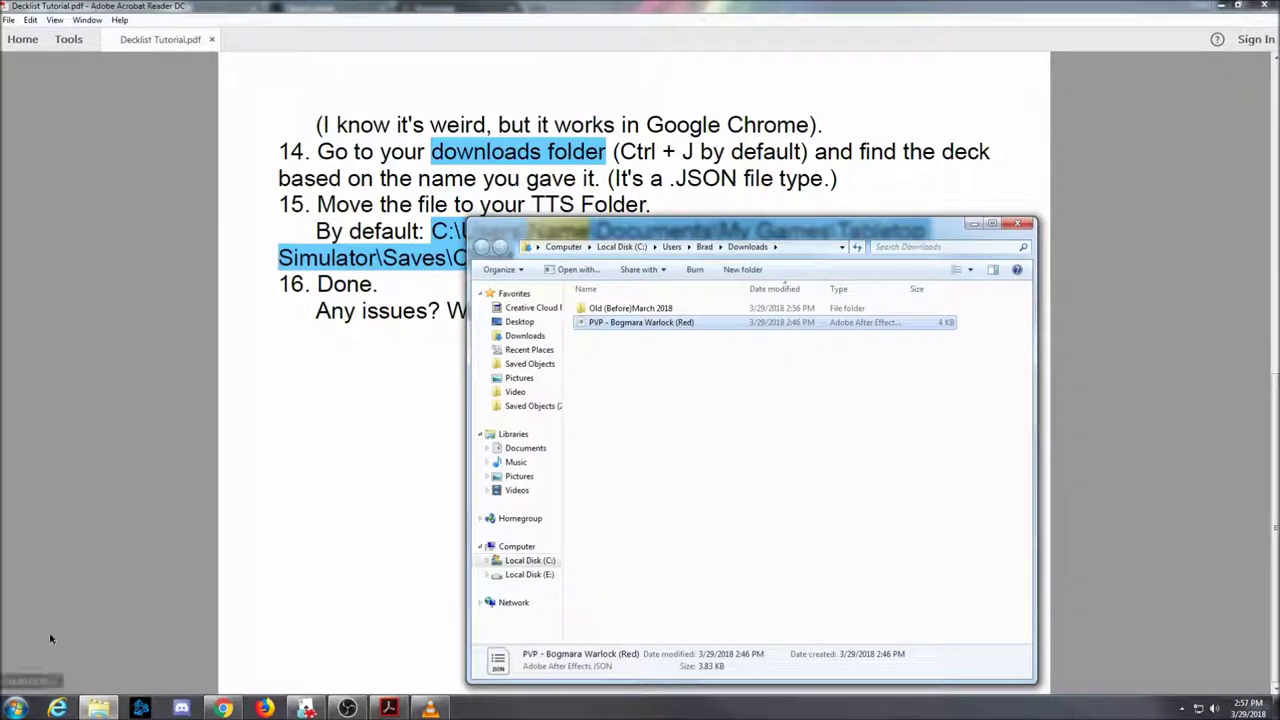
left_click(15, 705)
left_click(222, 438)
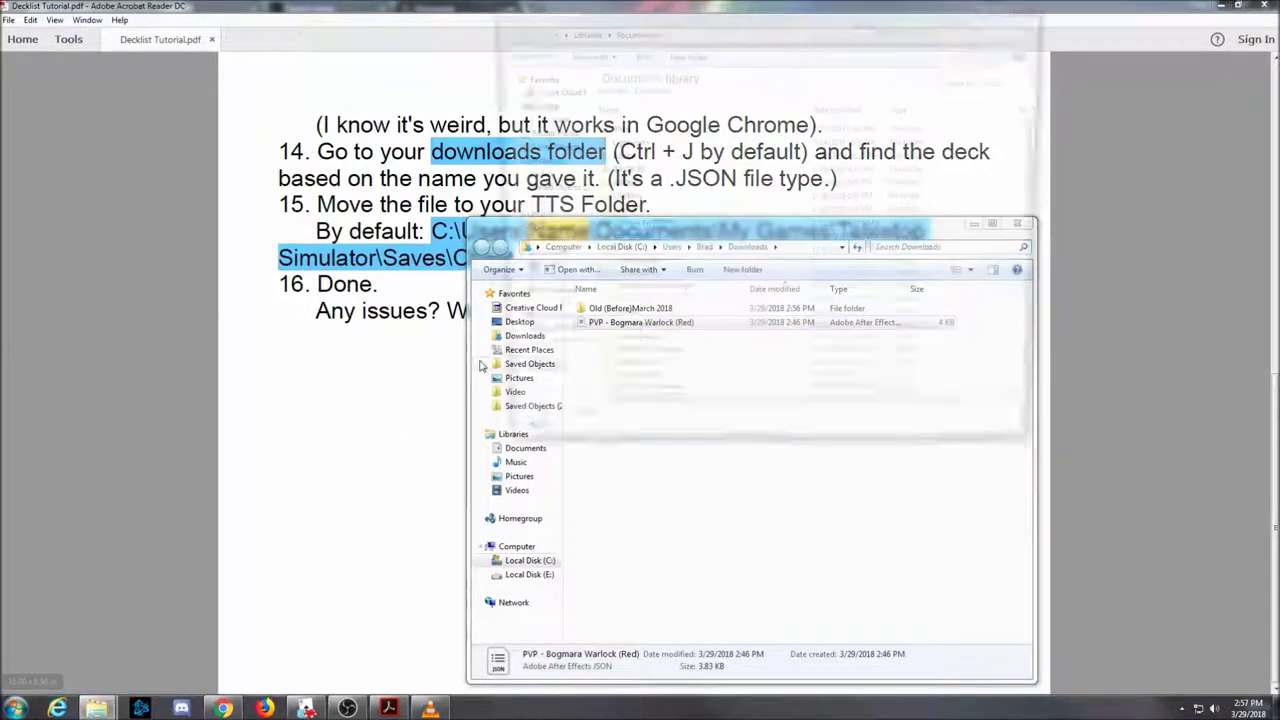
left_click(707, 31)
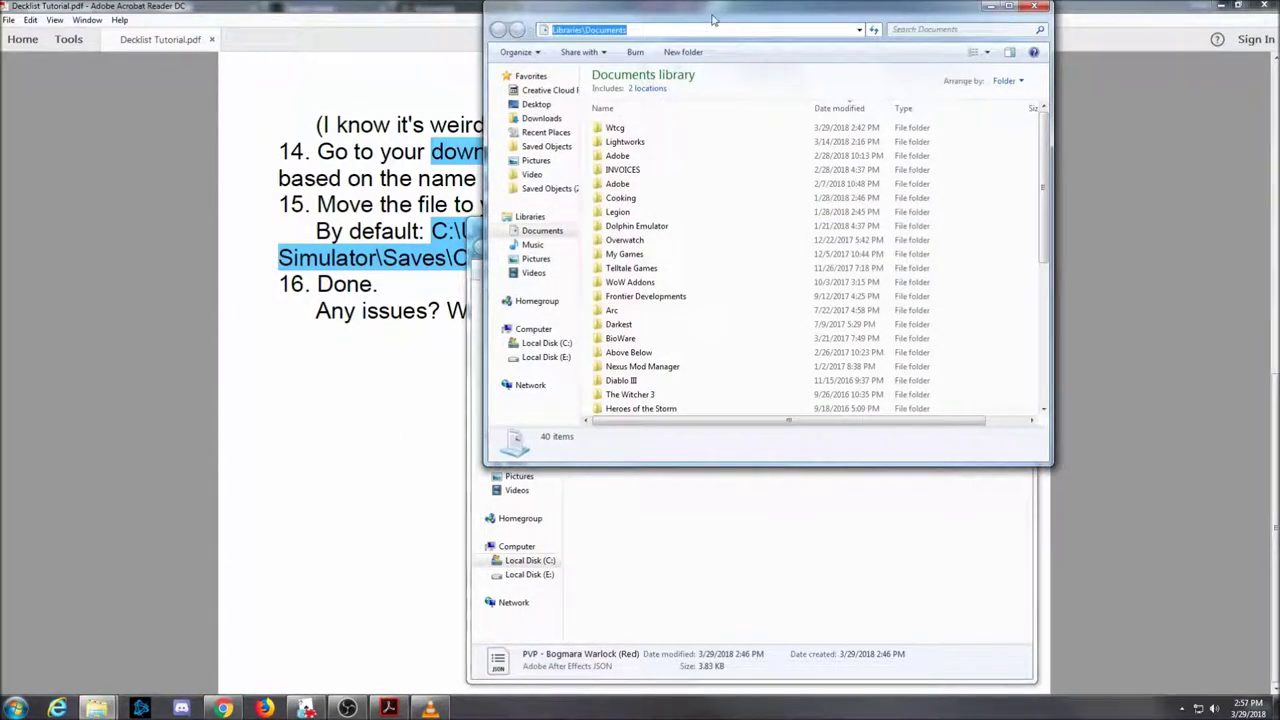
left_click_drag(713, 18, 703, 68)
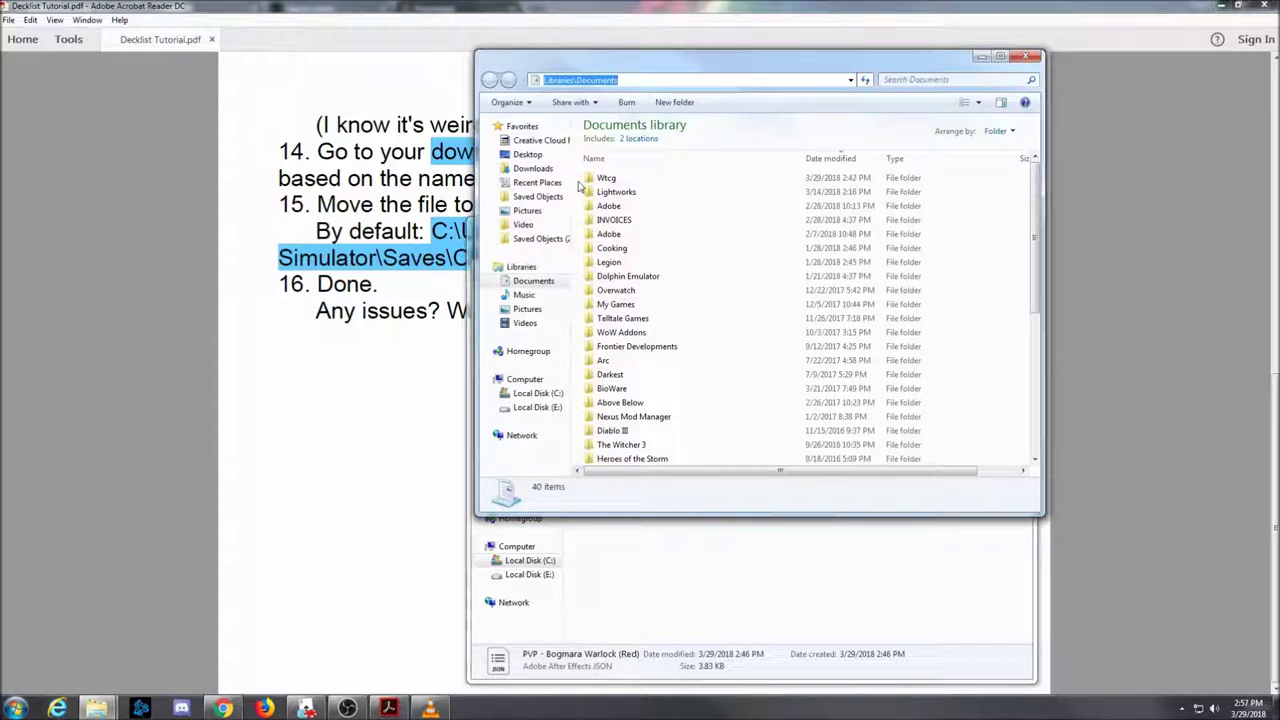
Open Tabletop Simulator's Saved Objects folder in the second Explorer window and check its full folder path.
type("C:\\Users\\Name\\Documents\\My Games\\Tabletop")
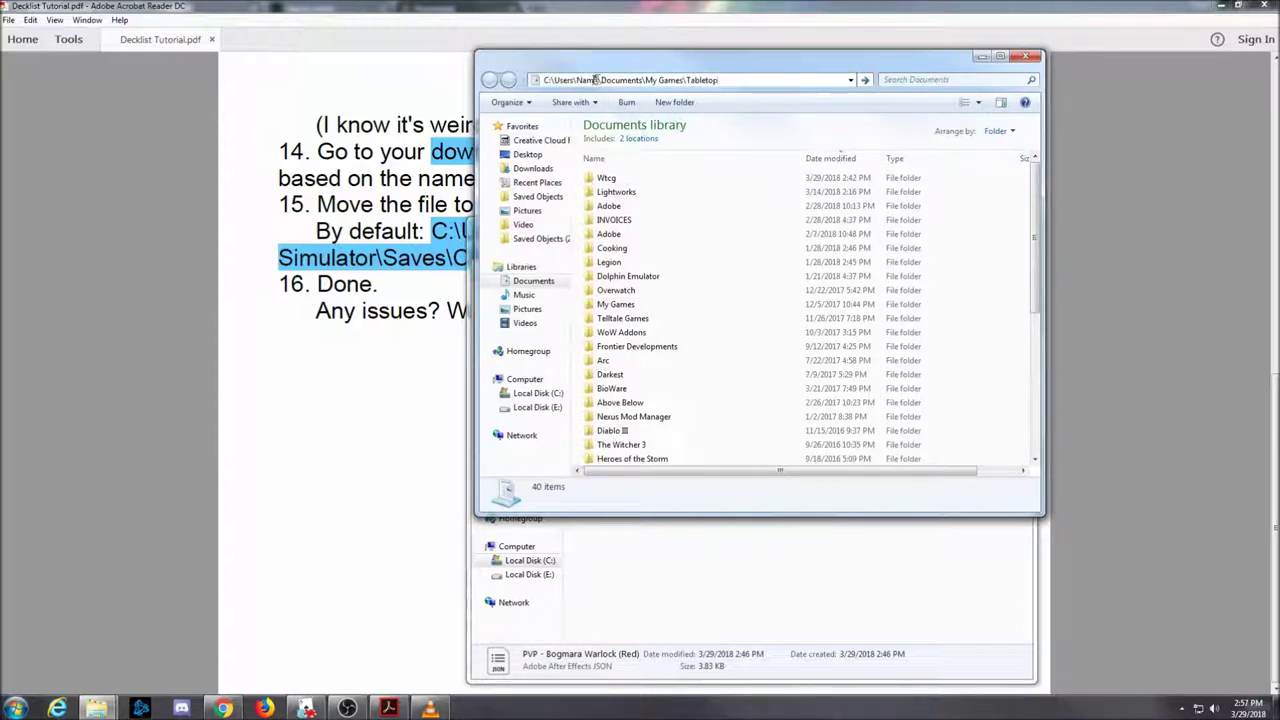
left_click_drag(598, 62, 414, 74)
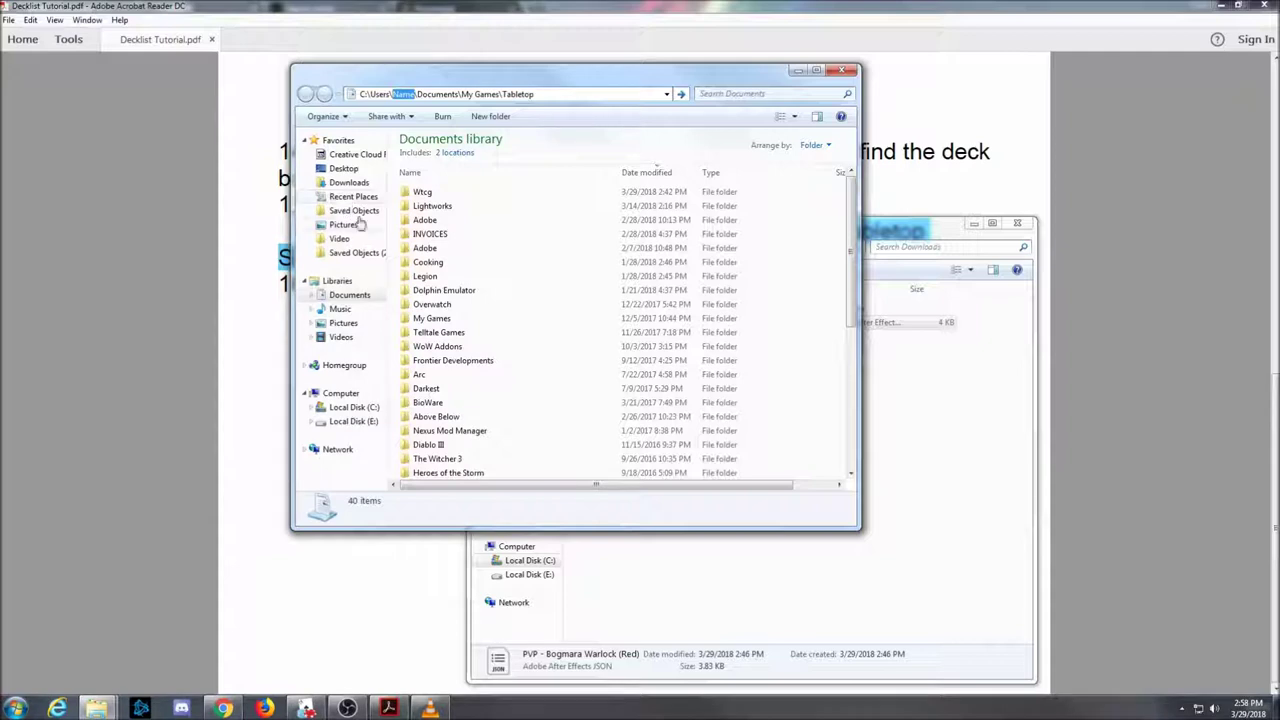
left_click(353, 255)
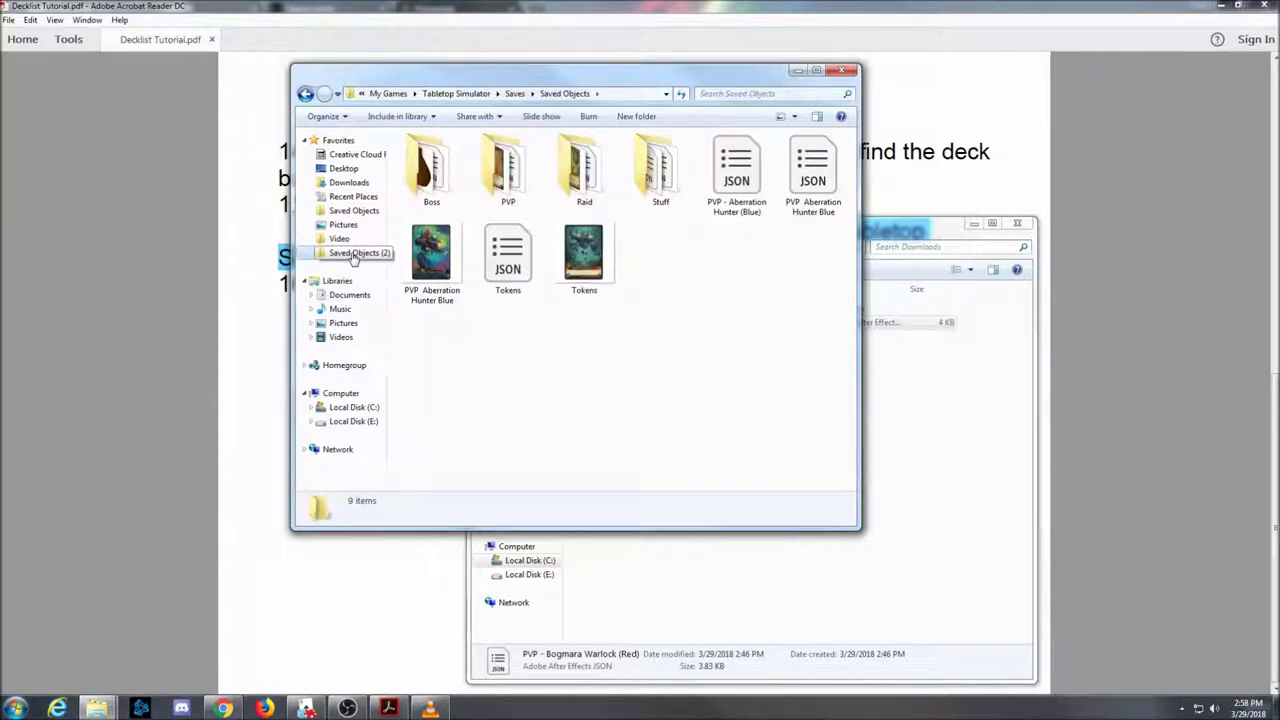
left_click_drag(524, 80, 560, 76)
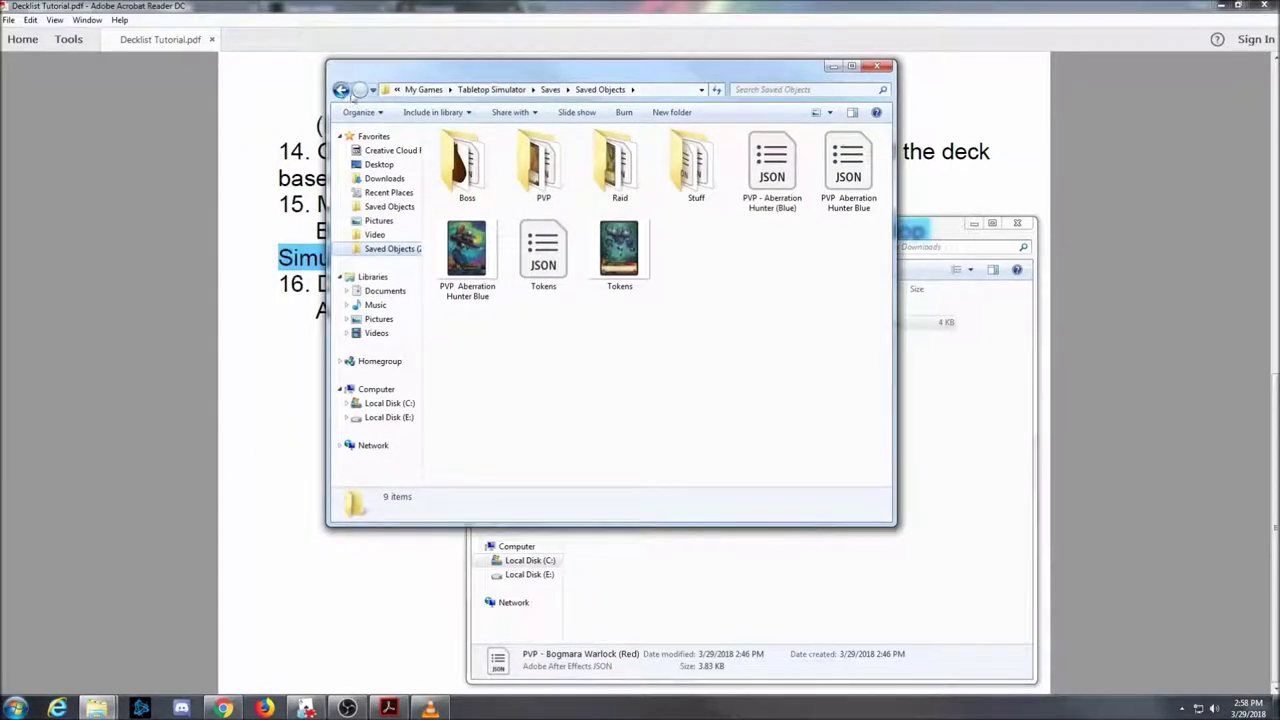
left_click(341, 90)
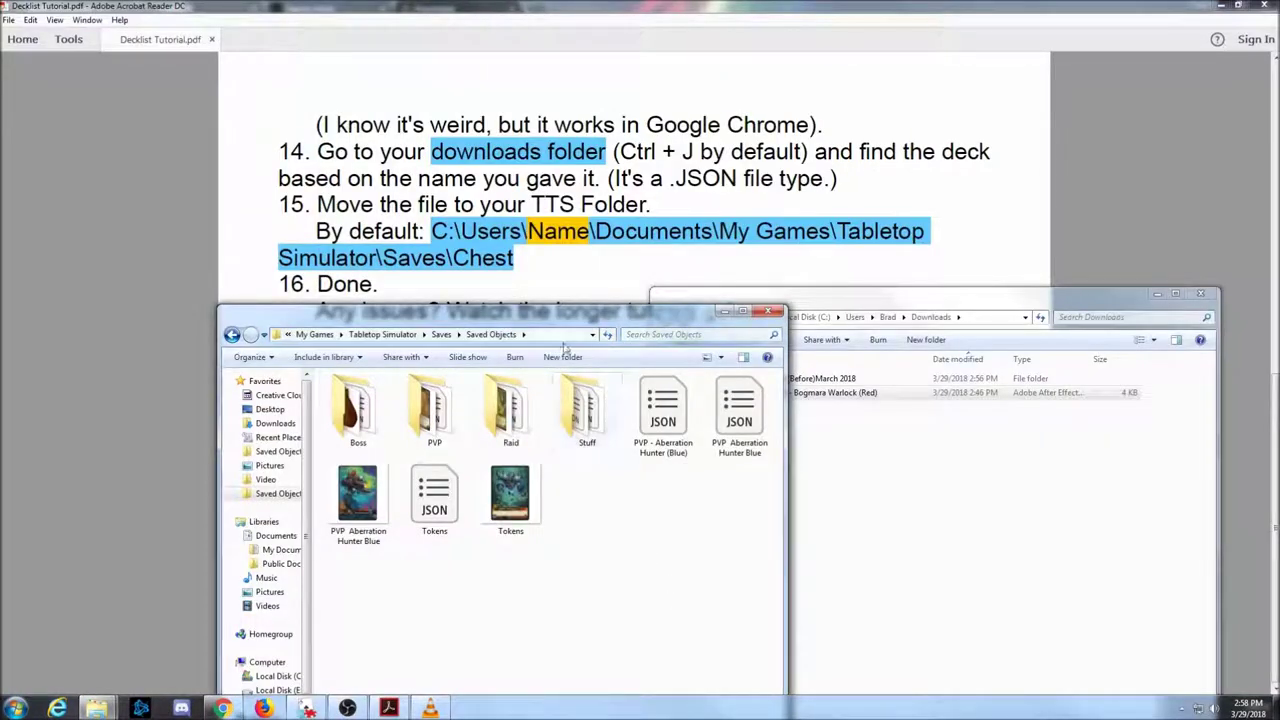
left_click(427, 333)
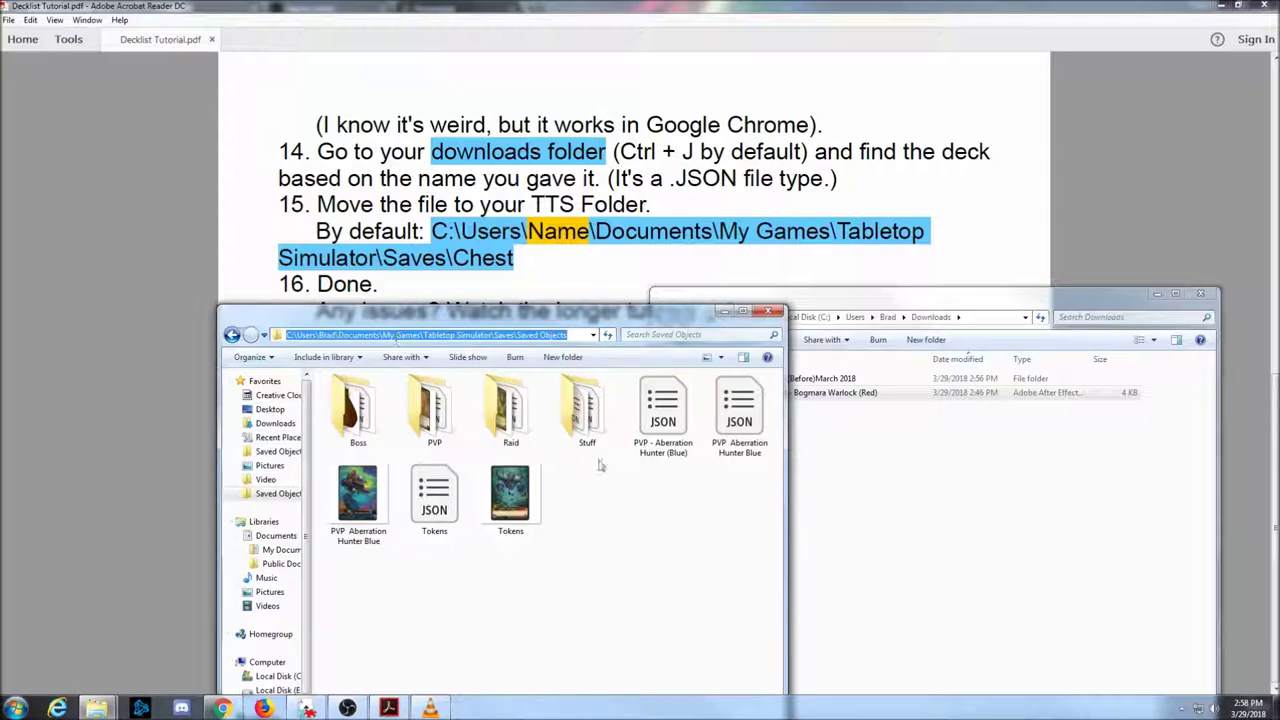
left_click(643, 514)
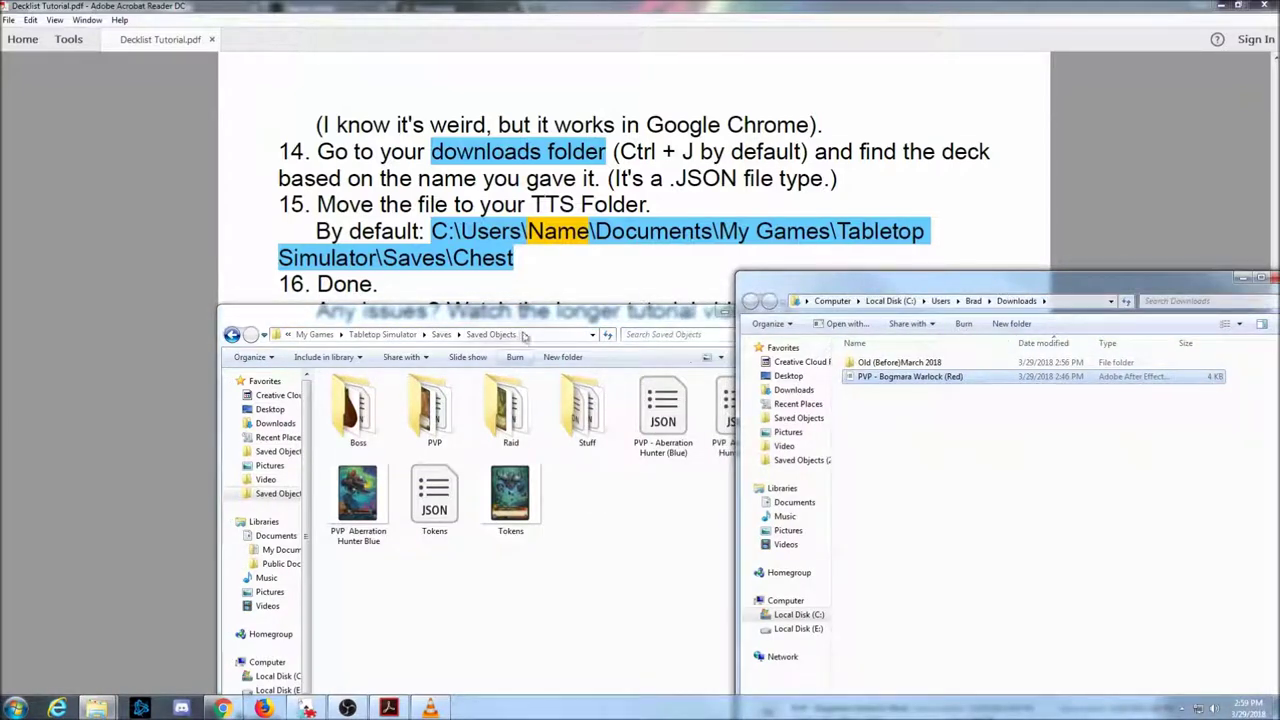
Arrange the Saved Objects window beside Downloads and move the PVP - Bogmara Warlock (Red) file into Saved Objects.
left_click_drag(524, 336, 453, 303)
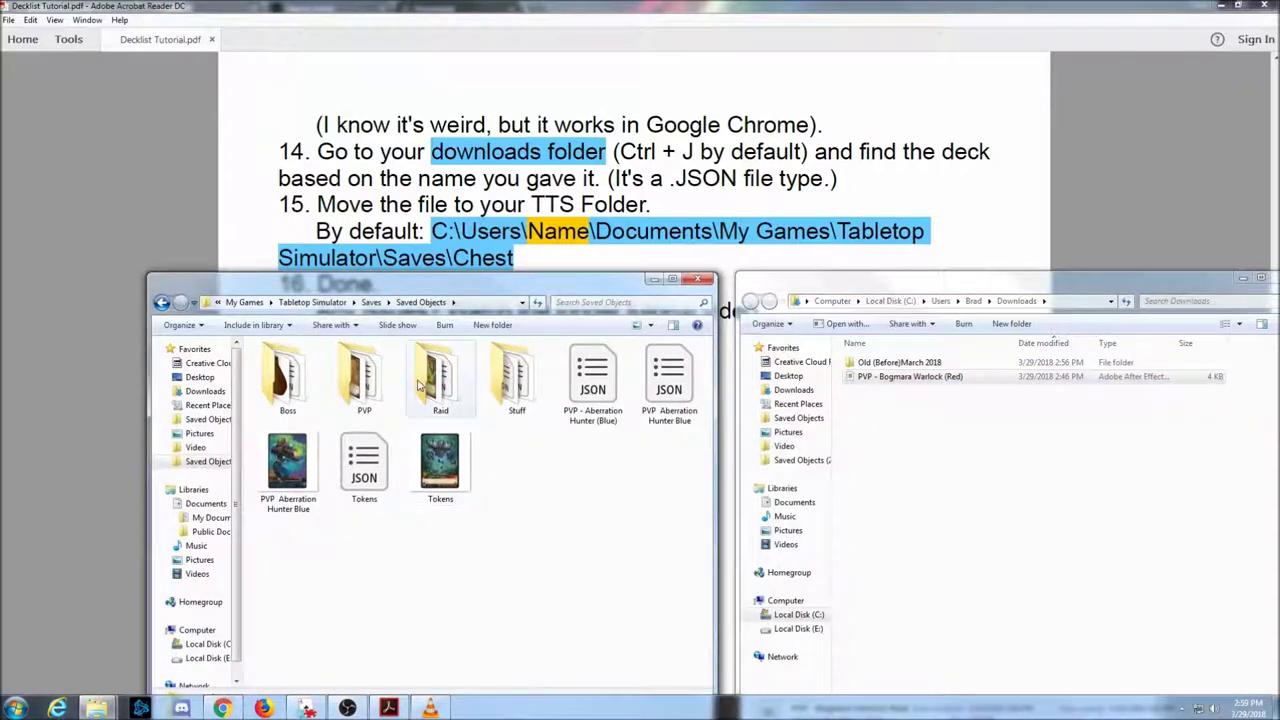
left_click_drag(905, 376, 516, 470)
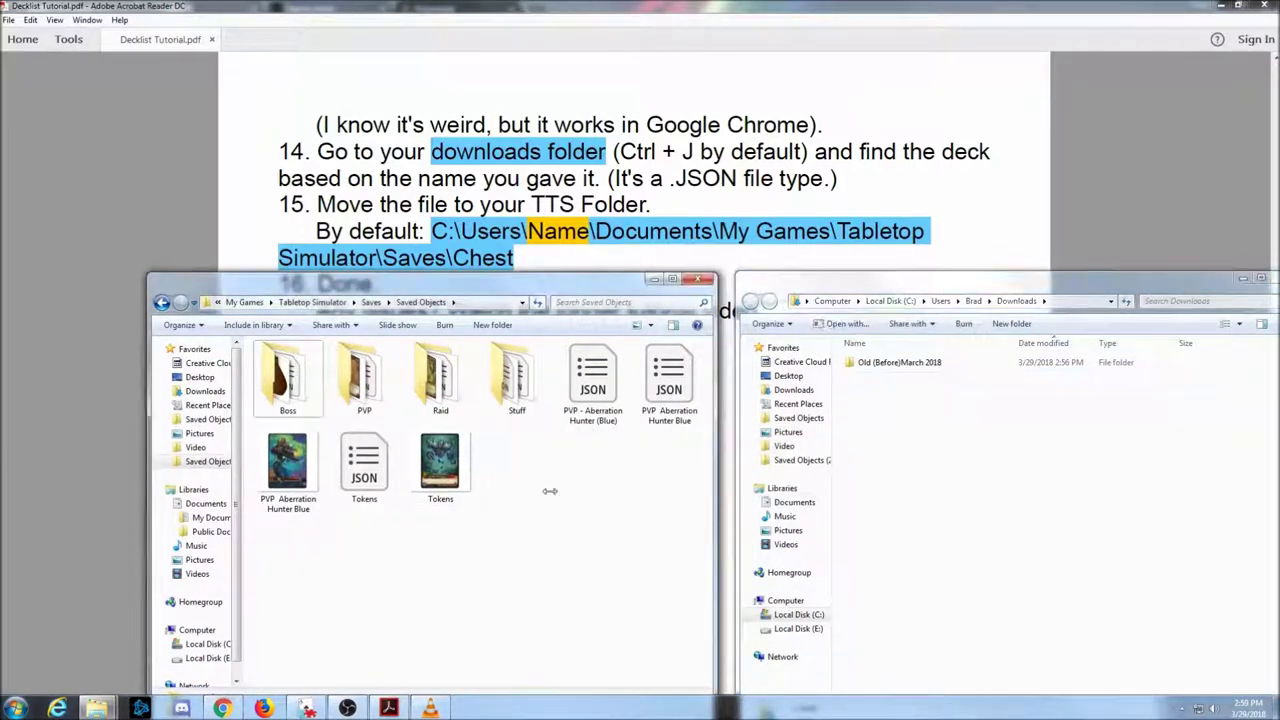
left_click(965, 509)
Switch to Tabletop Simulator and create a multiplayer server with the prefilled WoW TCG 1 host settings.
left_click(309, 708)
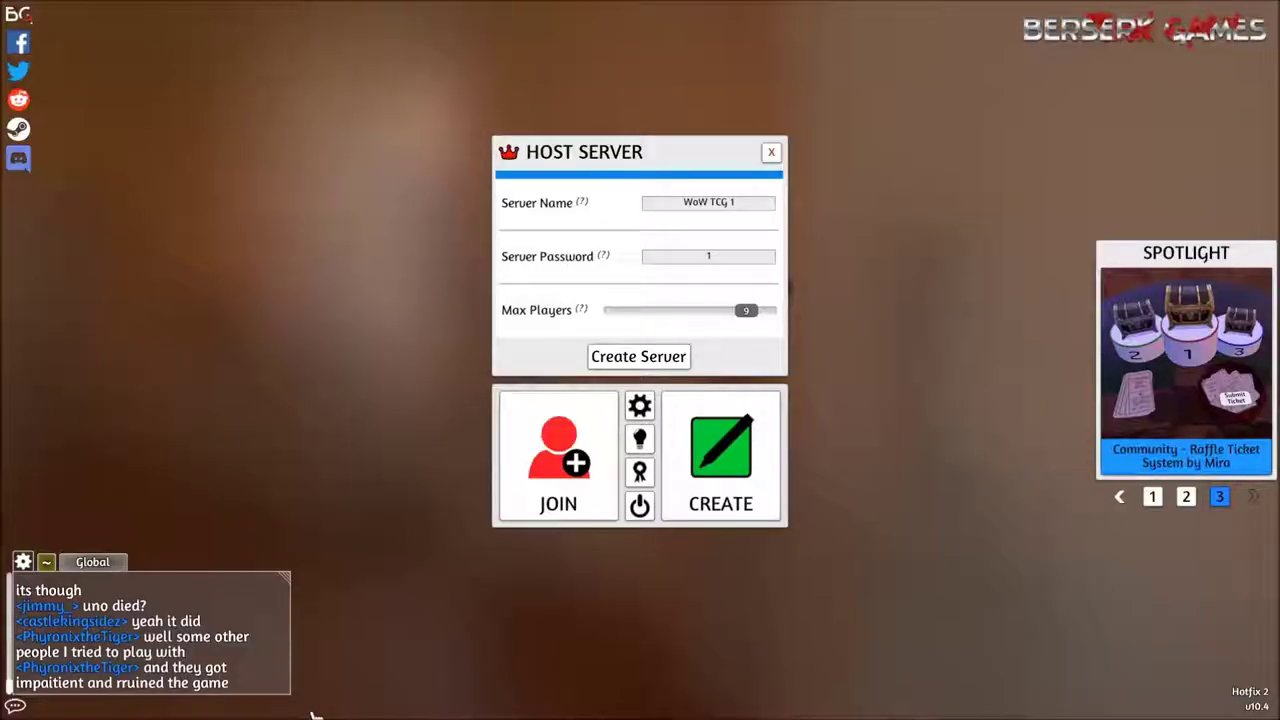
left_click(772, 152)
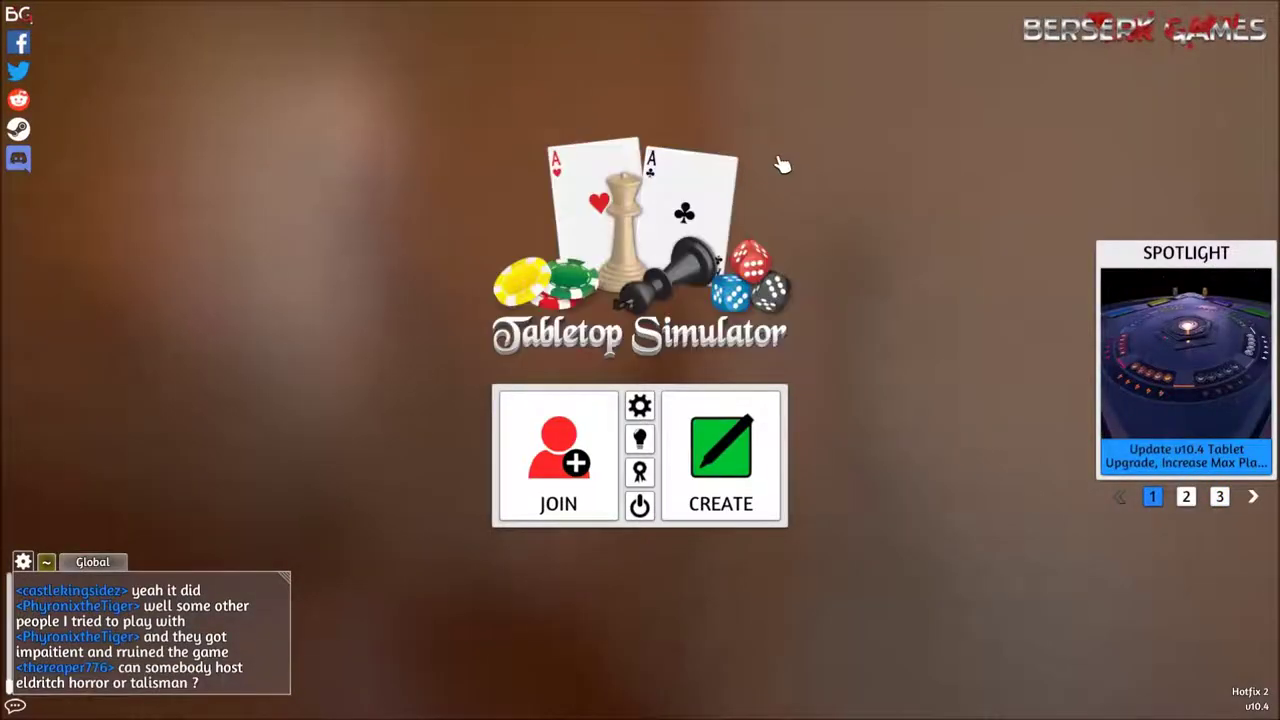
left_click(705, 448)
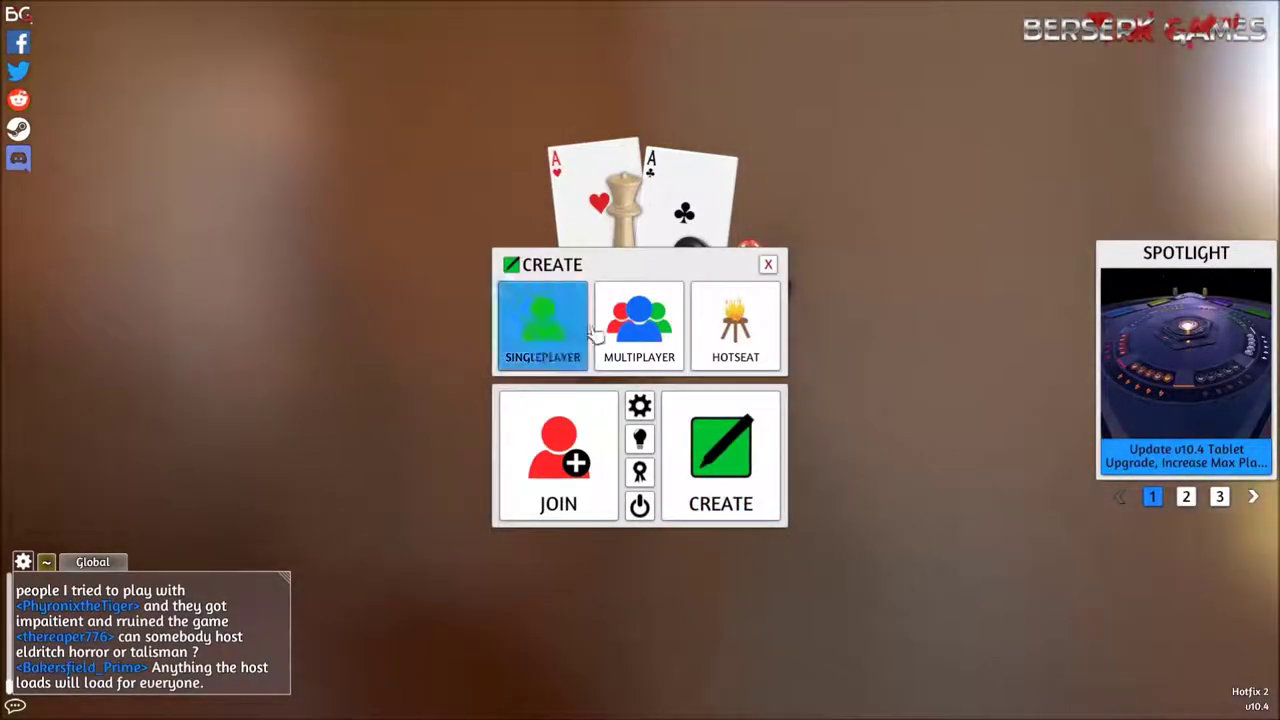
left_click(679, 327)
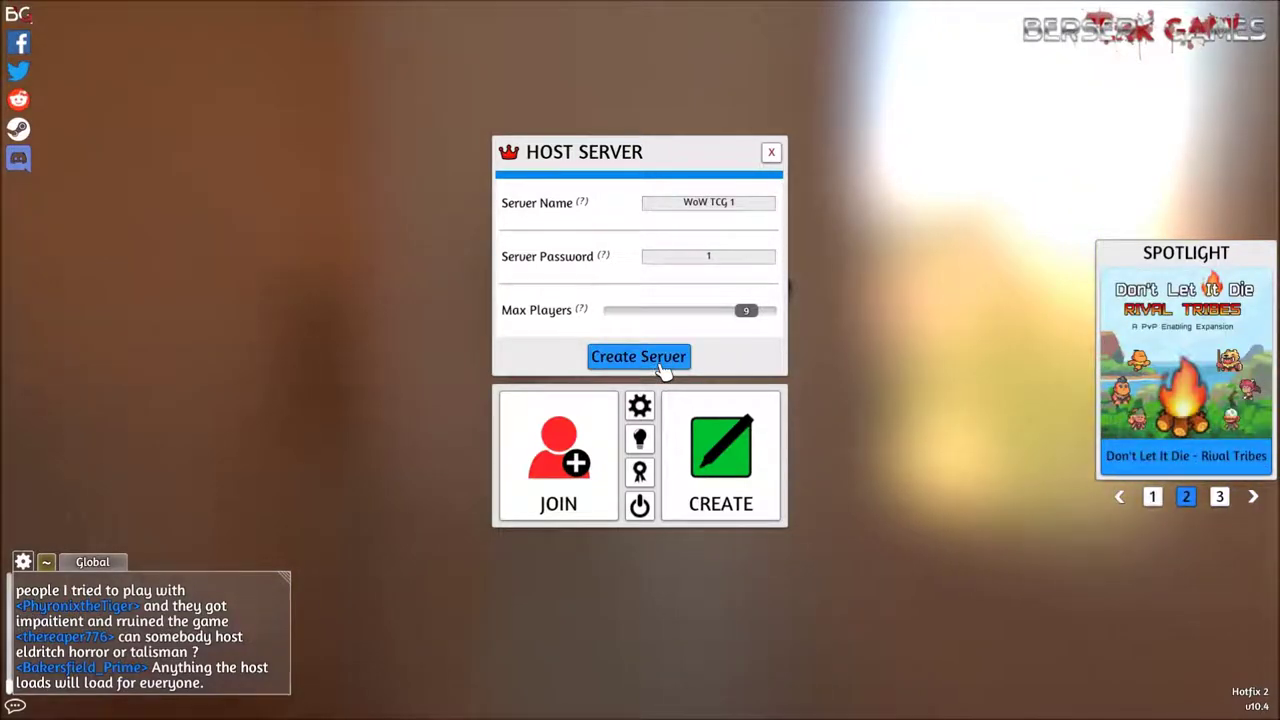
left_click(638, 357)
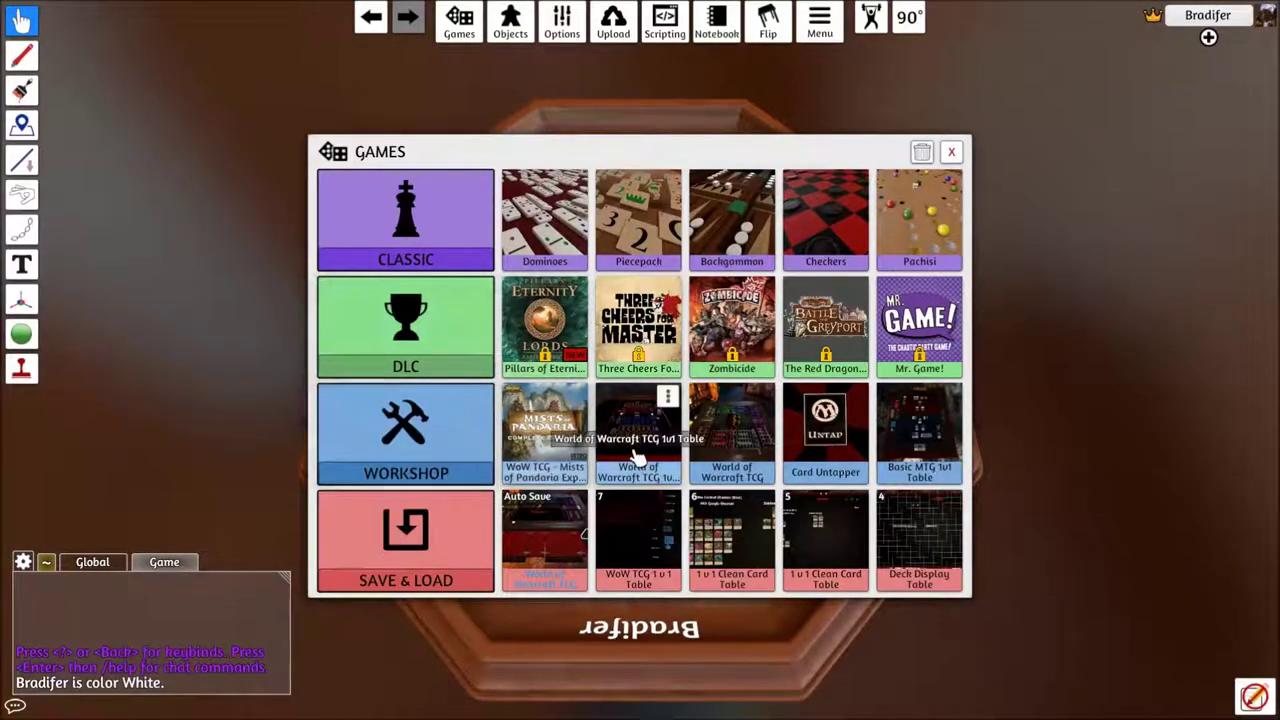
Load the World of Warcraft TCG 1v1 Table from the Workshop games and open the Saved Objects collection.
left_click(620, 420)
key("Return")
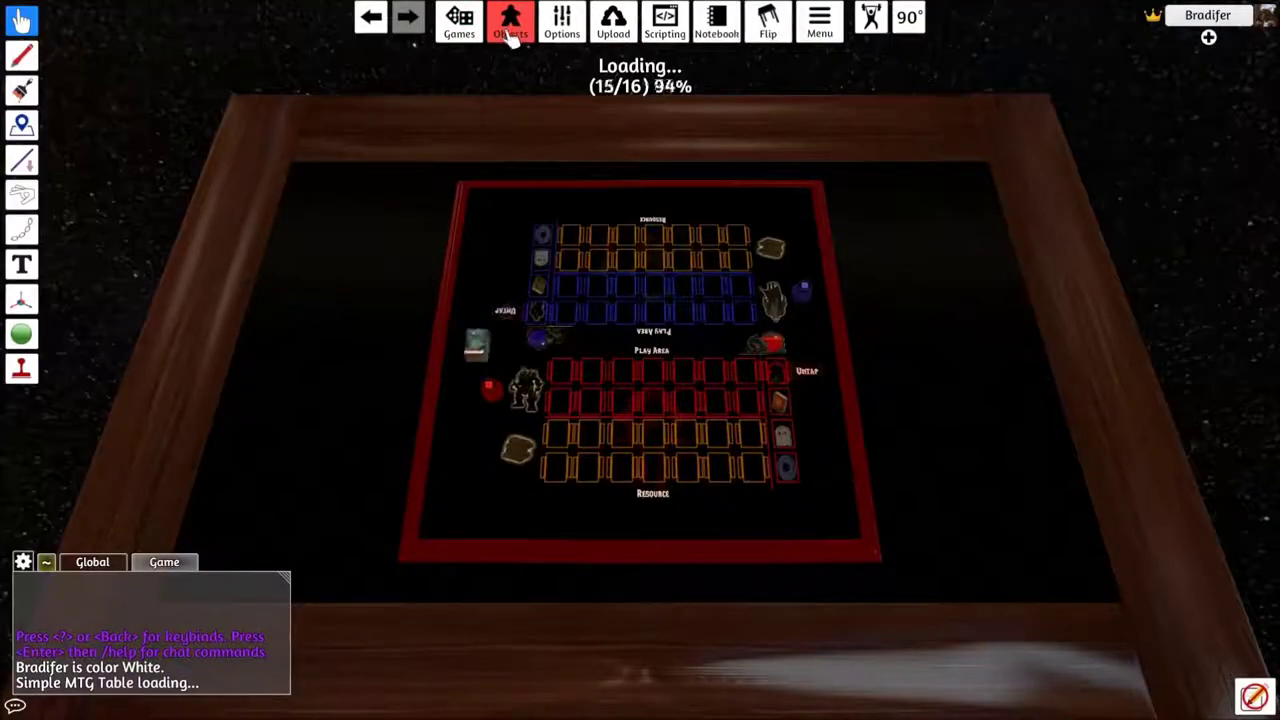
mouse_move(510, 22)
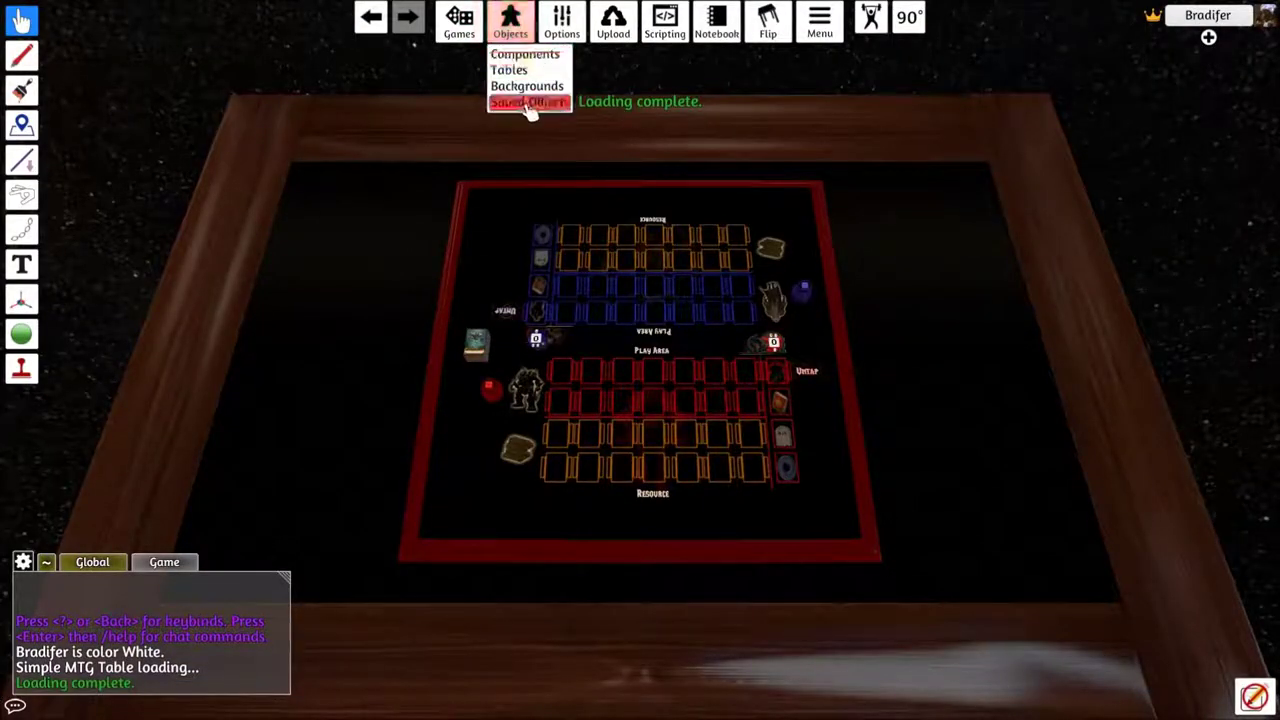
left_click(530, 104)
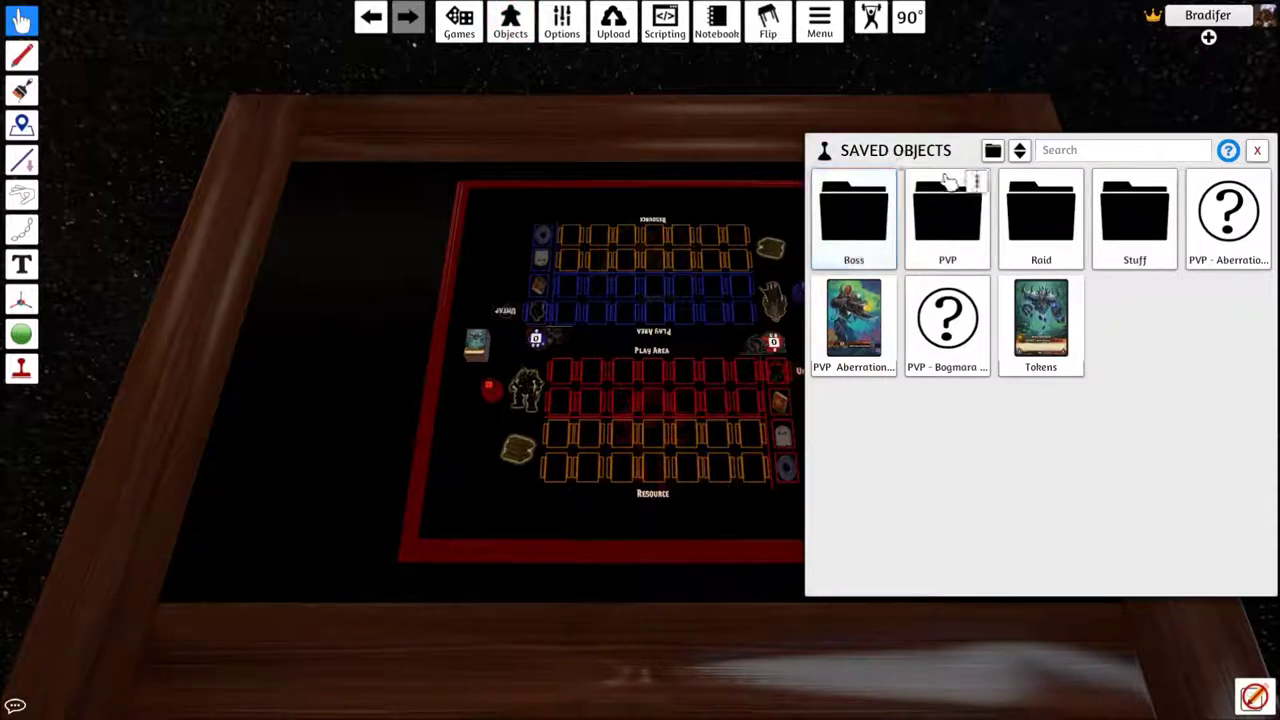
Place the saved PVP - Bogmara deck on the empty table area beside the playmat and close the Saved Objects window.
left_click(960, 337)
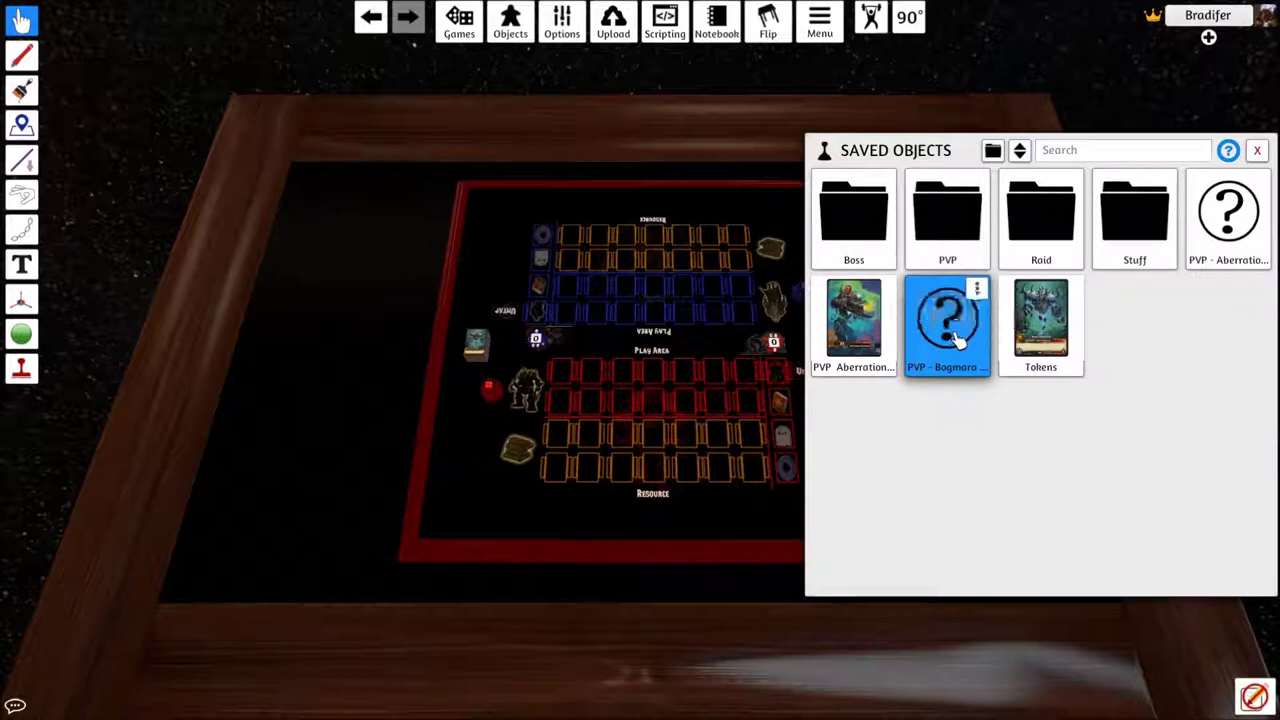
left_click_drag(960, 337, 313, 380)
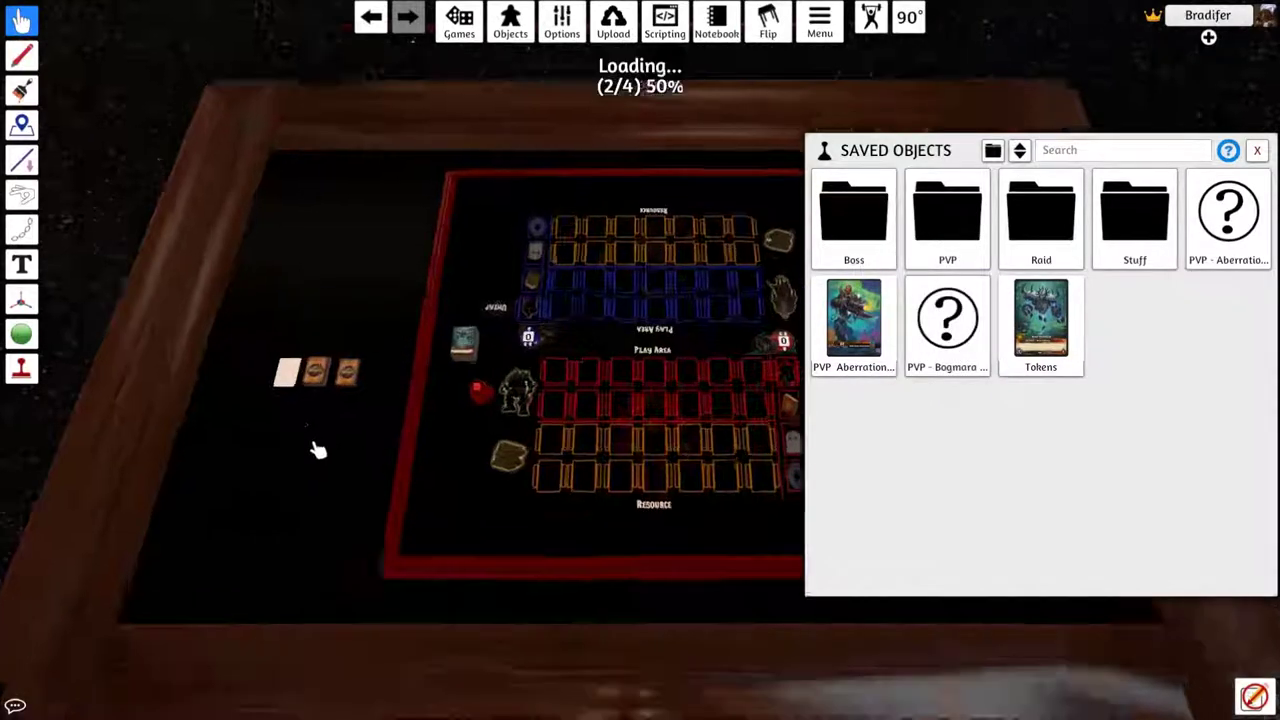
scroll(329, 451, "up", 5)
key("a")
scroll(552, 490, "up", 2)
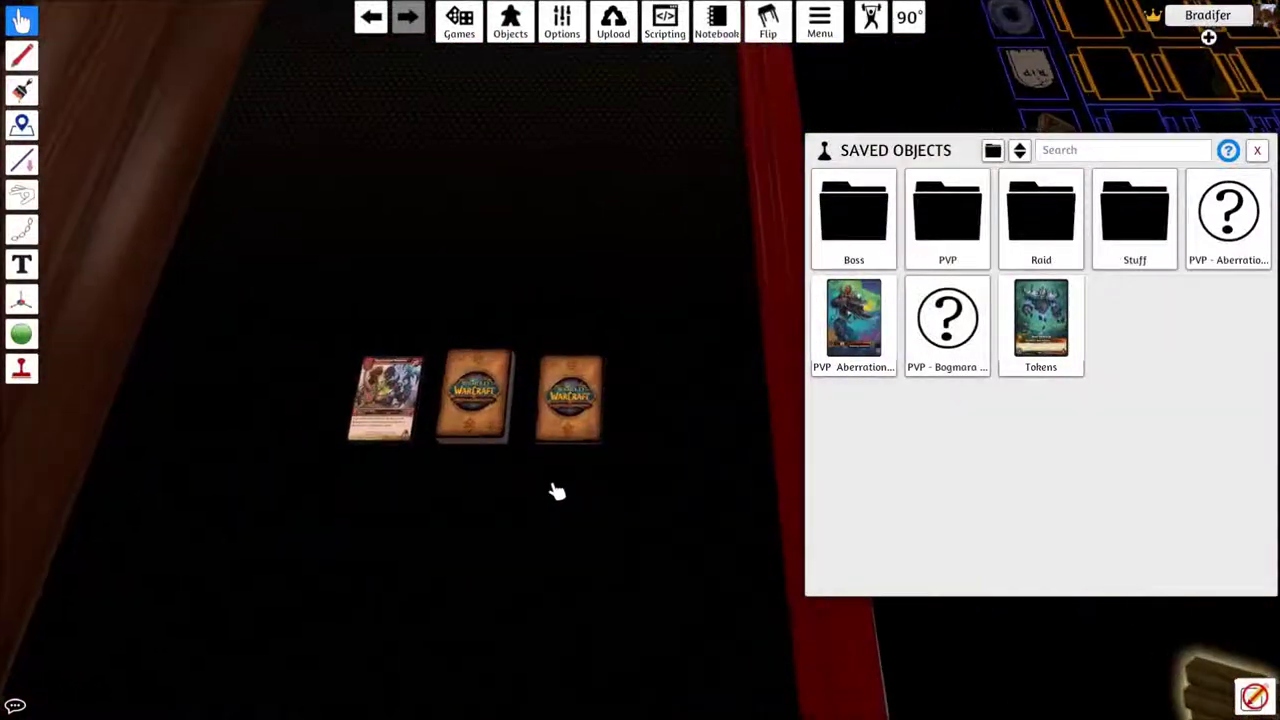
left_click(1257, 150)
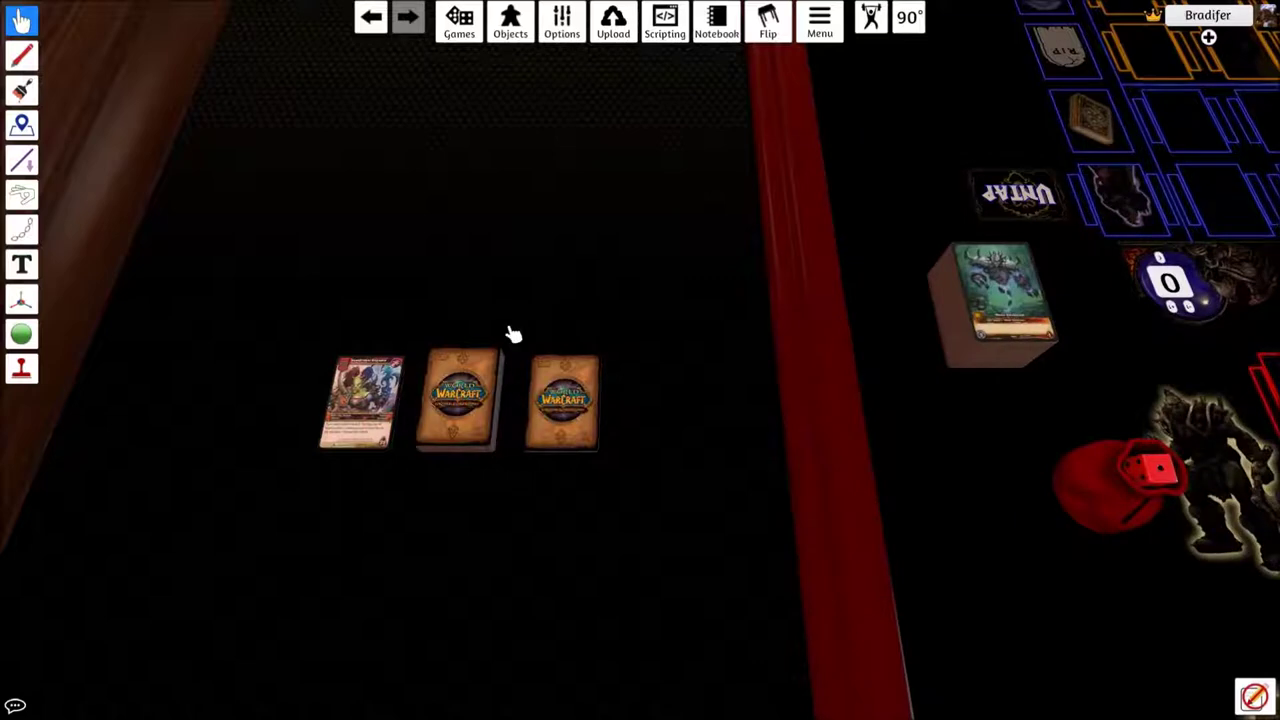
Preview the Bogmara hero card and the main deck enlarged, and flip the two face-down piles face up.
key("a")
key("alt")
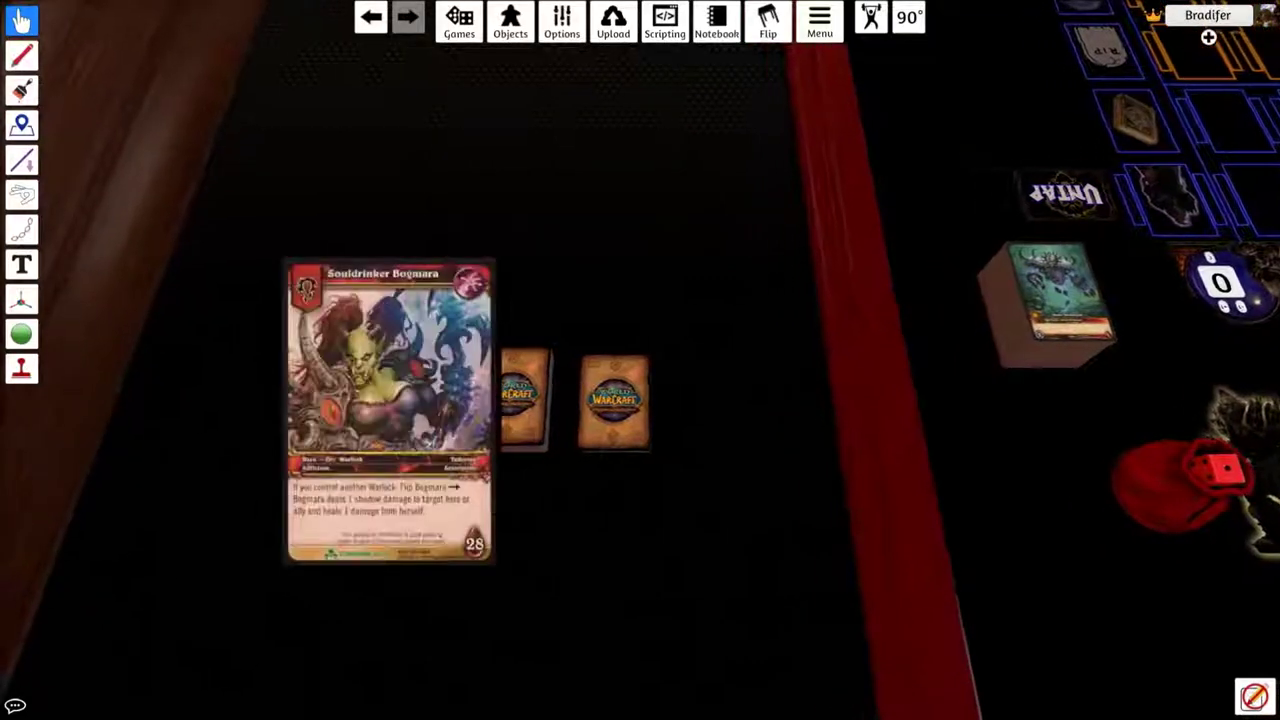
key("alt")
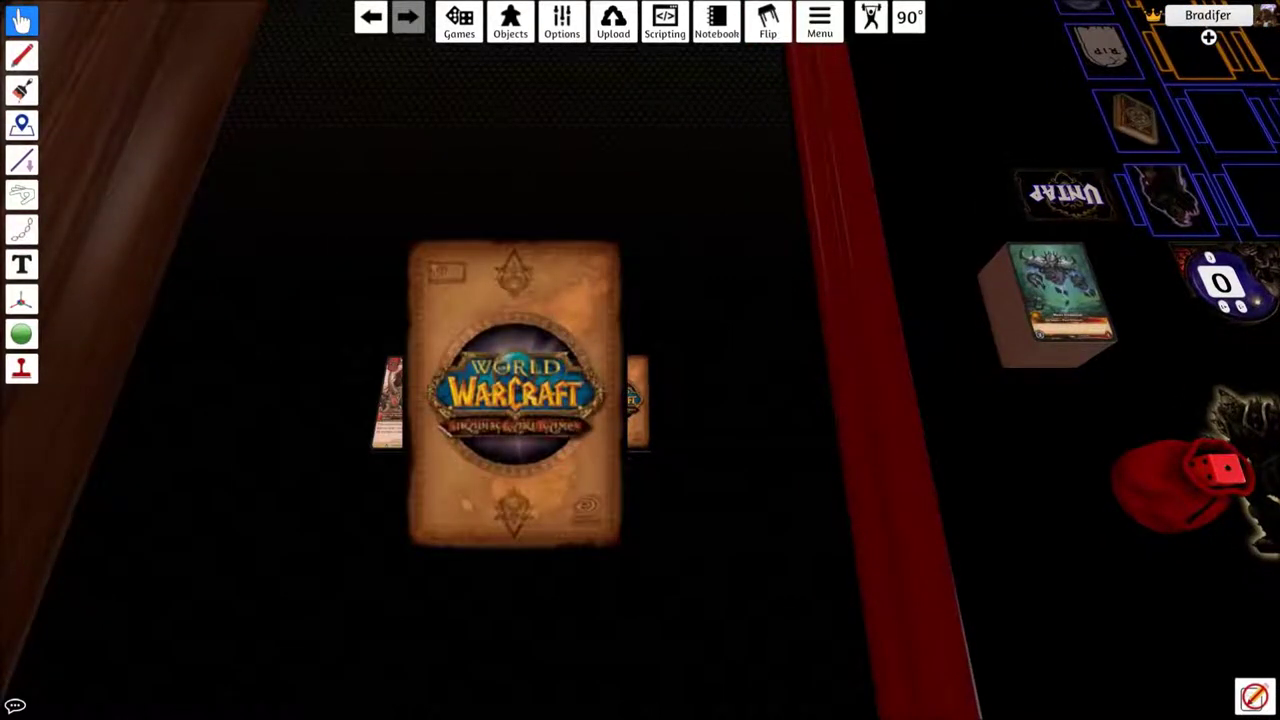
key("alt")
key("f")
key("f")
scroll(552, 505, "up", 1)
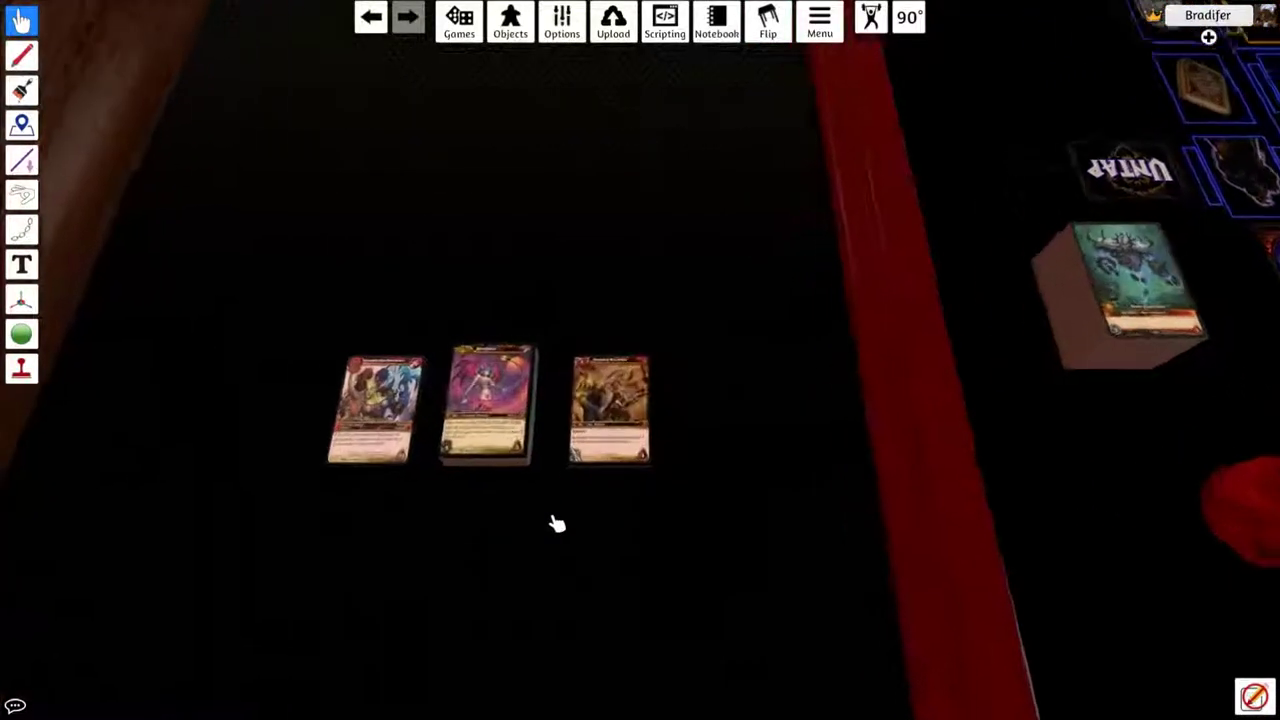
Take several cards off the main Bogmara deck and lay them out on the table above it.
left_click_drag(497, 400, 472, 260)
left_click_drag(491, 351, 505, 270)
key("3")
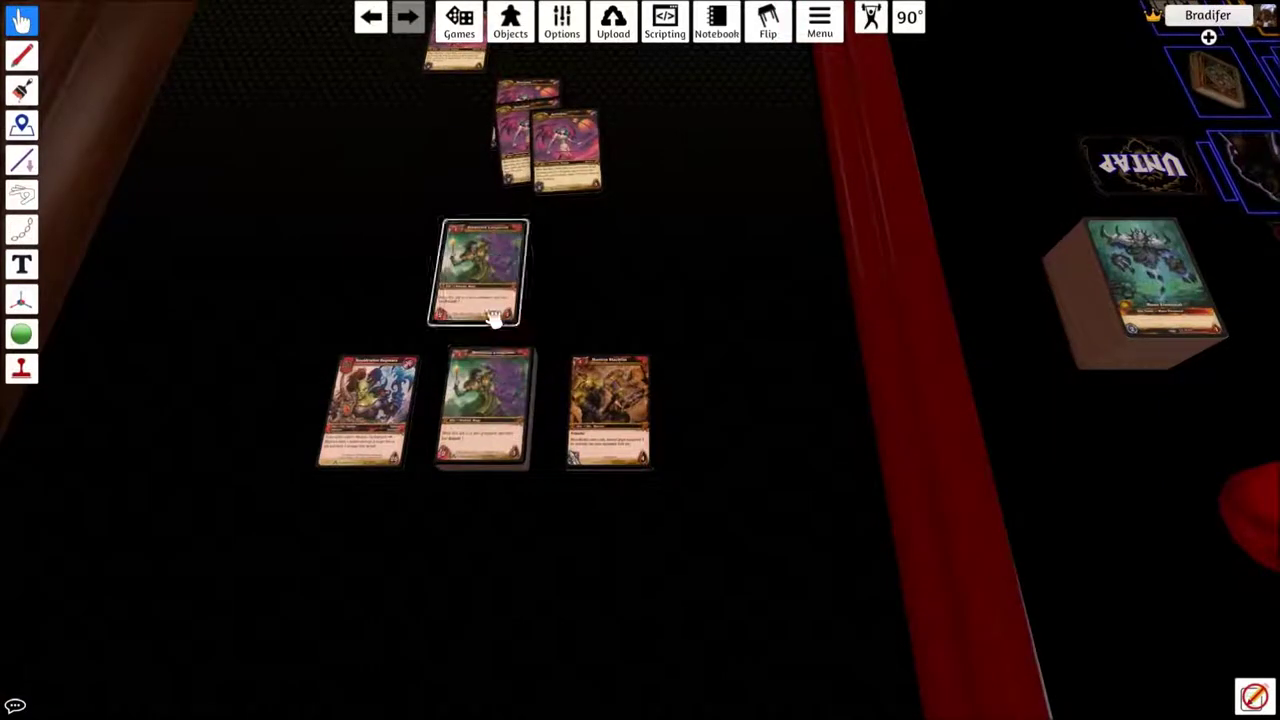
Search the main Bogmara deck, browse its card list, and close the list.
right_click(505, 390)
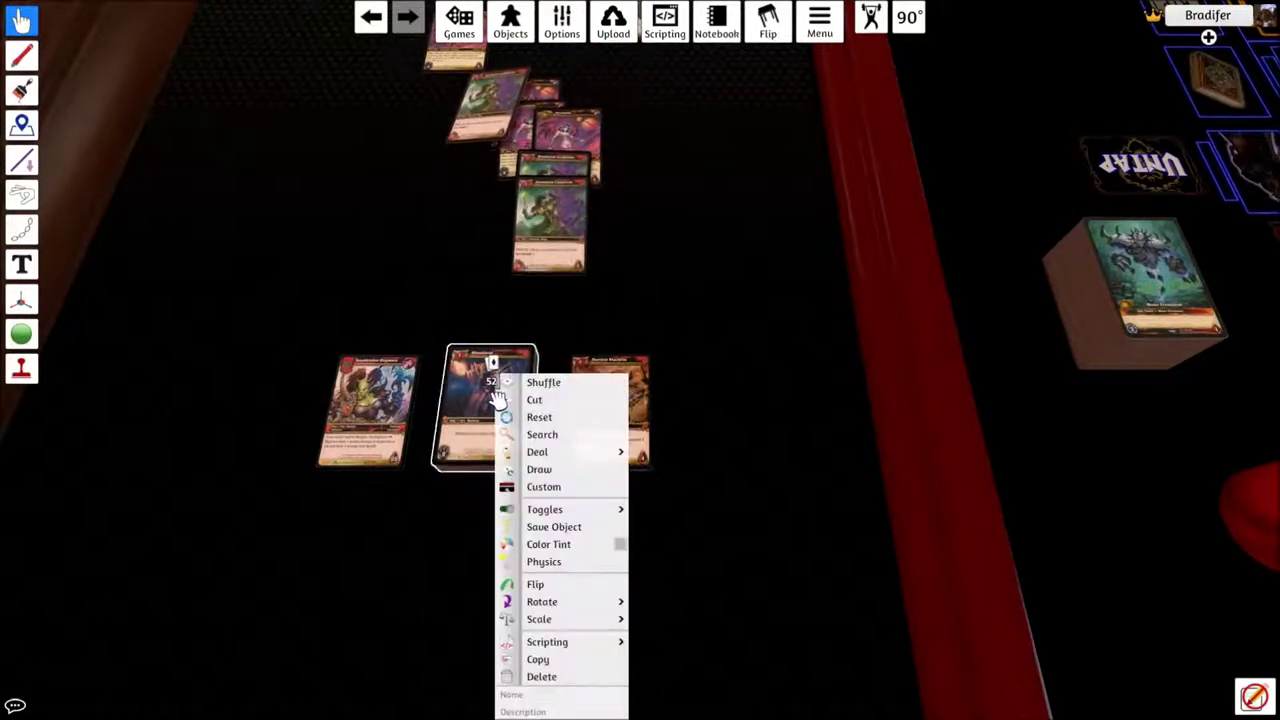
left_click(545, 435)
scroll(1055, 330, "down", 6)
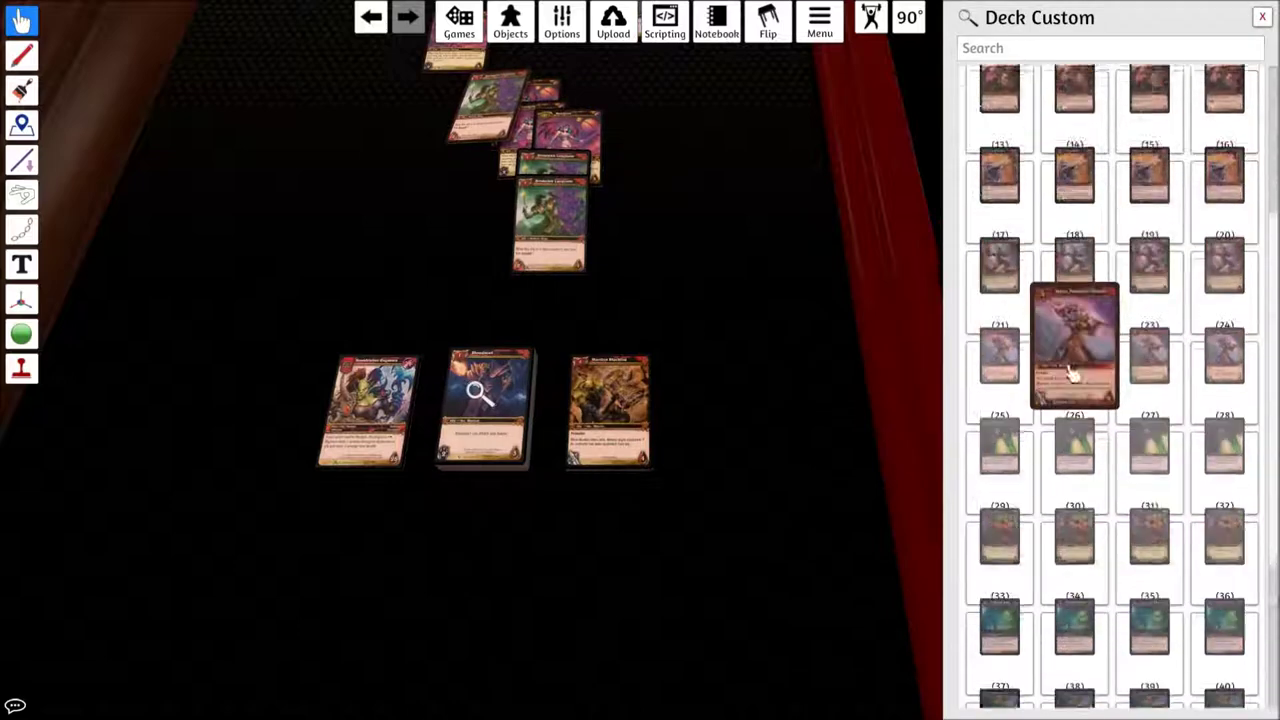
left_click(1266, 17)
Open the PVP folder in Saved Objects and place the first Affliction deck of its second row below the Bogmara piles.
scroll(745, 468, "down", 5)
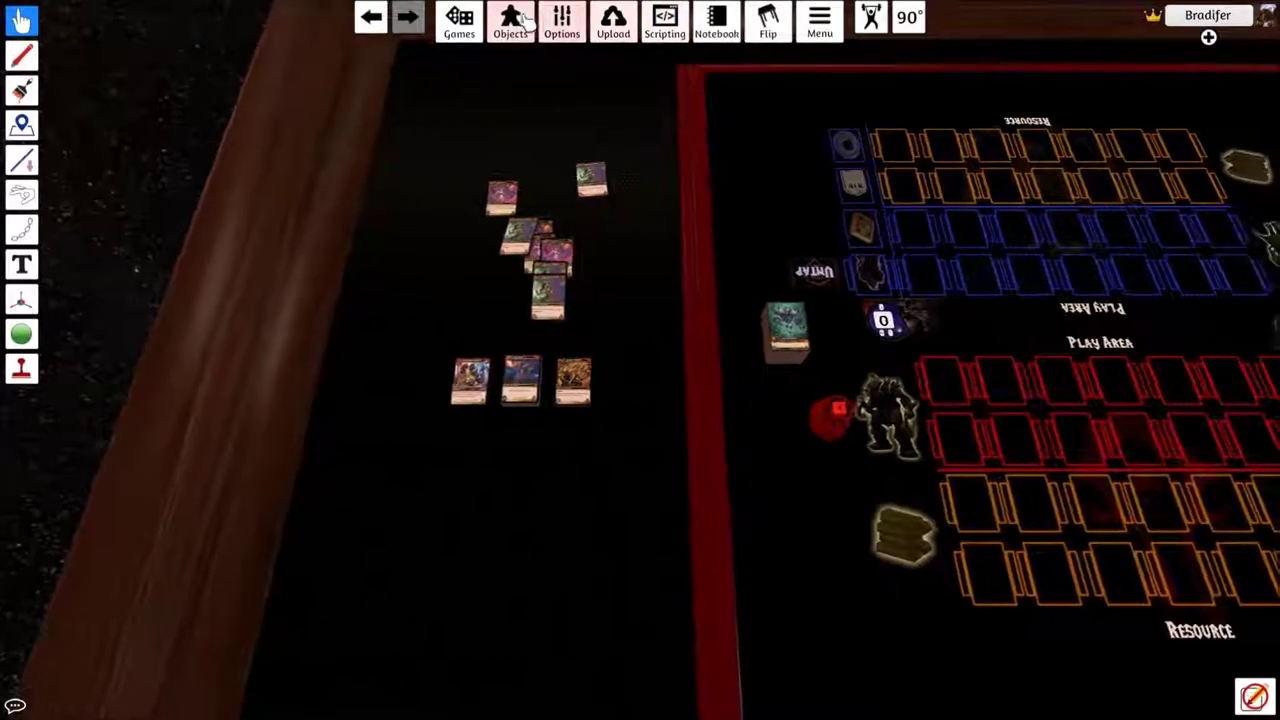
mouse_move(510, 22)
left_click(530, 106)
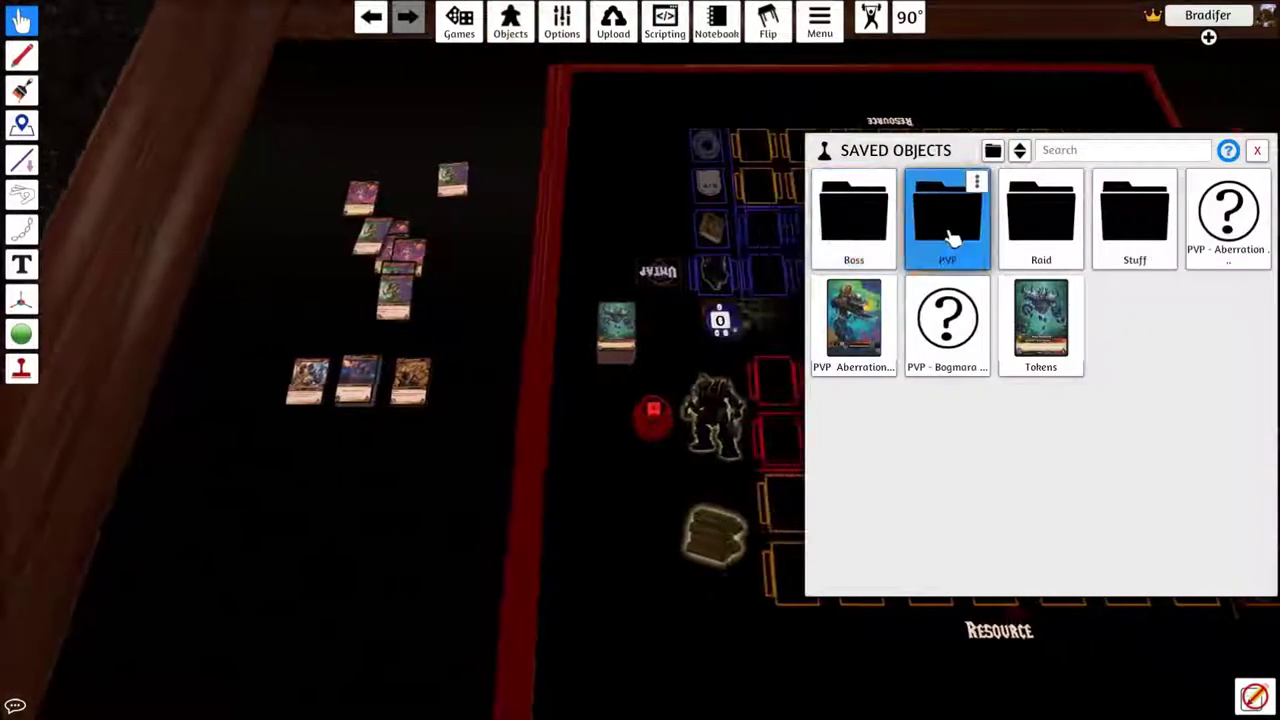
left_click(951, 238)
left_click_drag(853, 345, 266, 646)
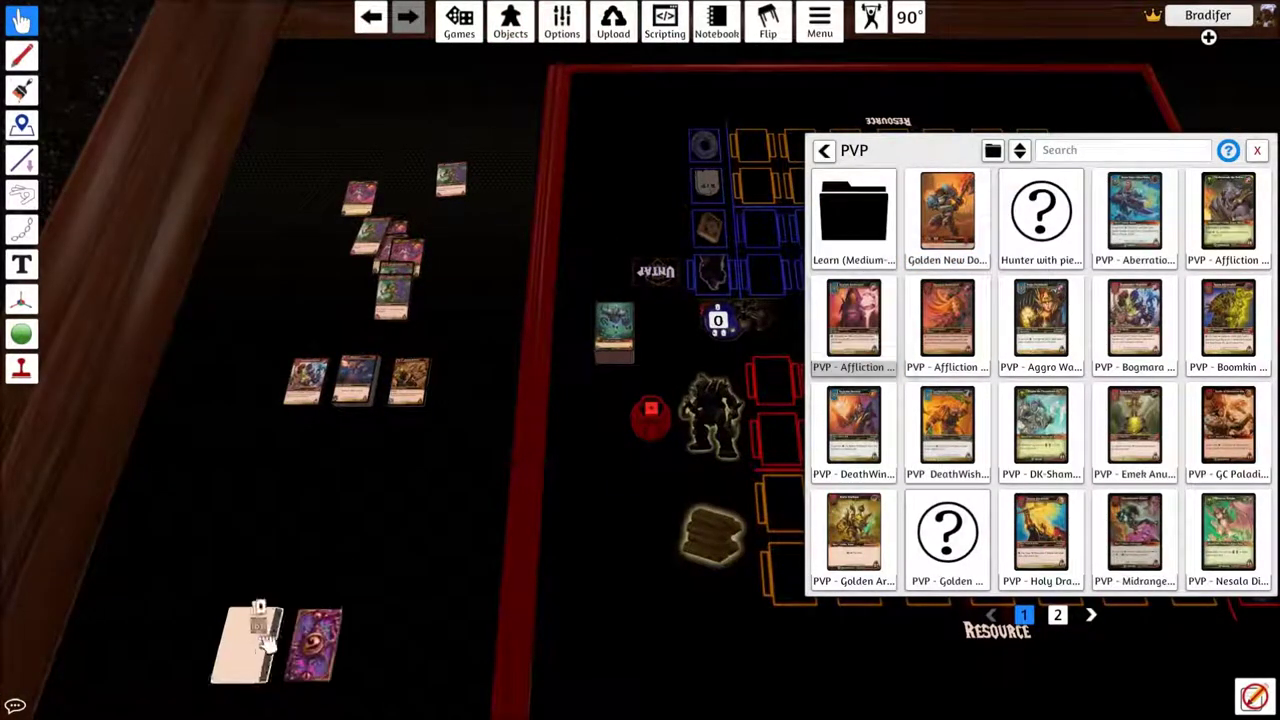
Examine the custom card back of the newly placed Affliction deck in an enlarged preview.
key("s")
key("a")
scroll(429, 626, "up", 4)
key("alt")
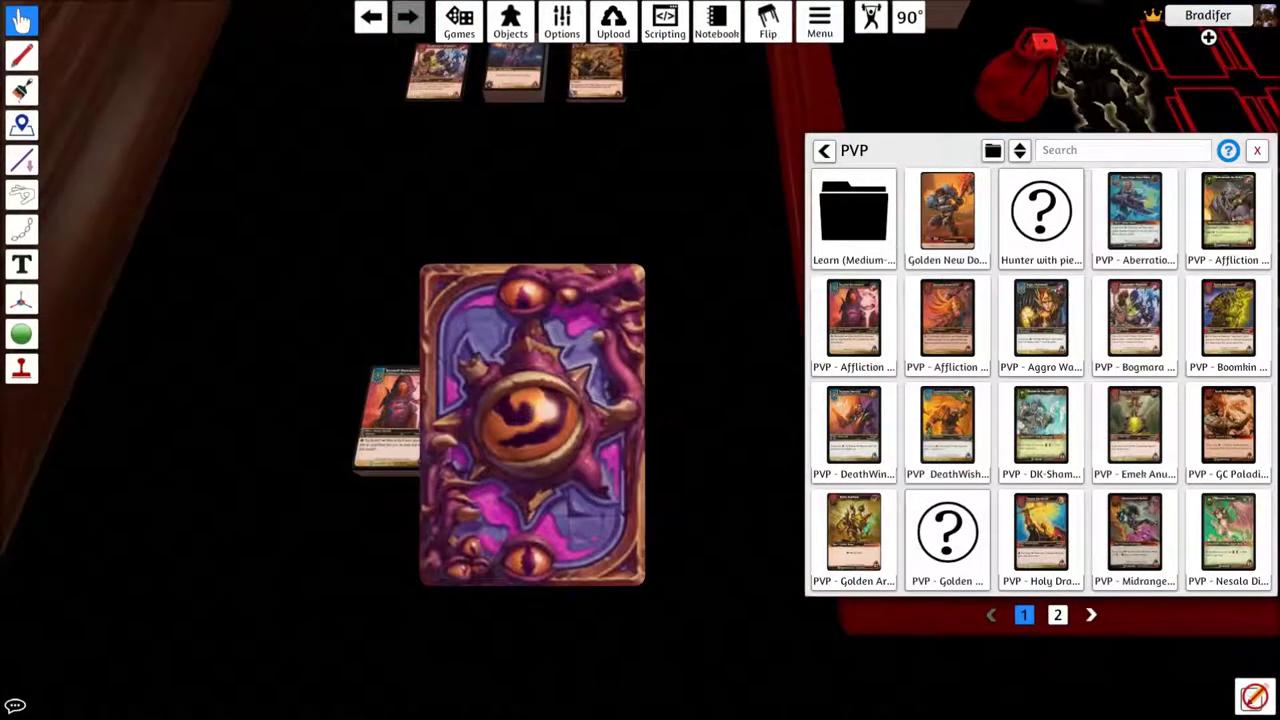
scroll(532, 424, "up", 3)
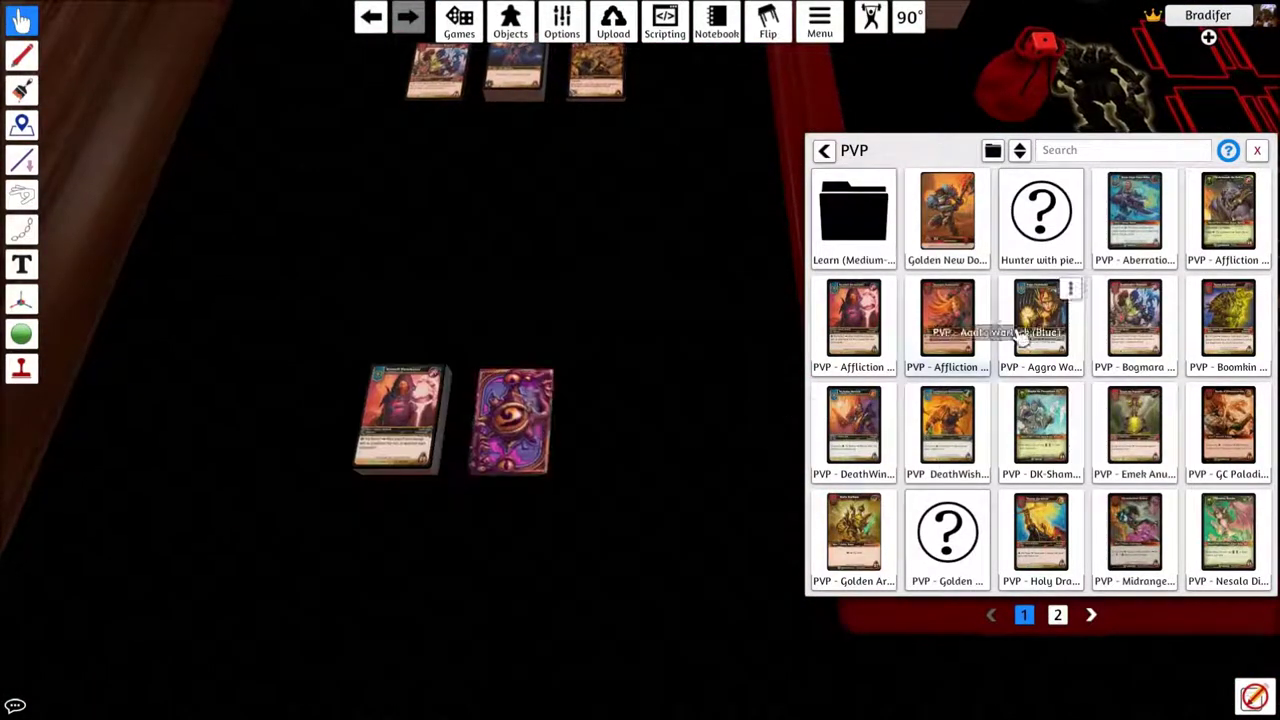
Place the saved PVP - Emek deck below the Affliction deck and preview its custom card back enlarged.
key("s")
key("d")
left_click_drag(947, 320, 214, 509)
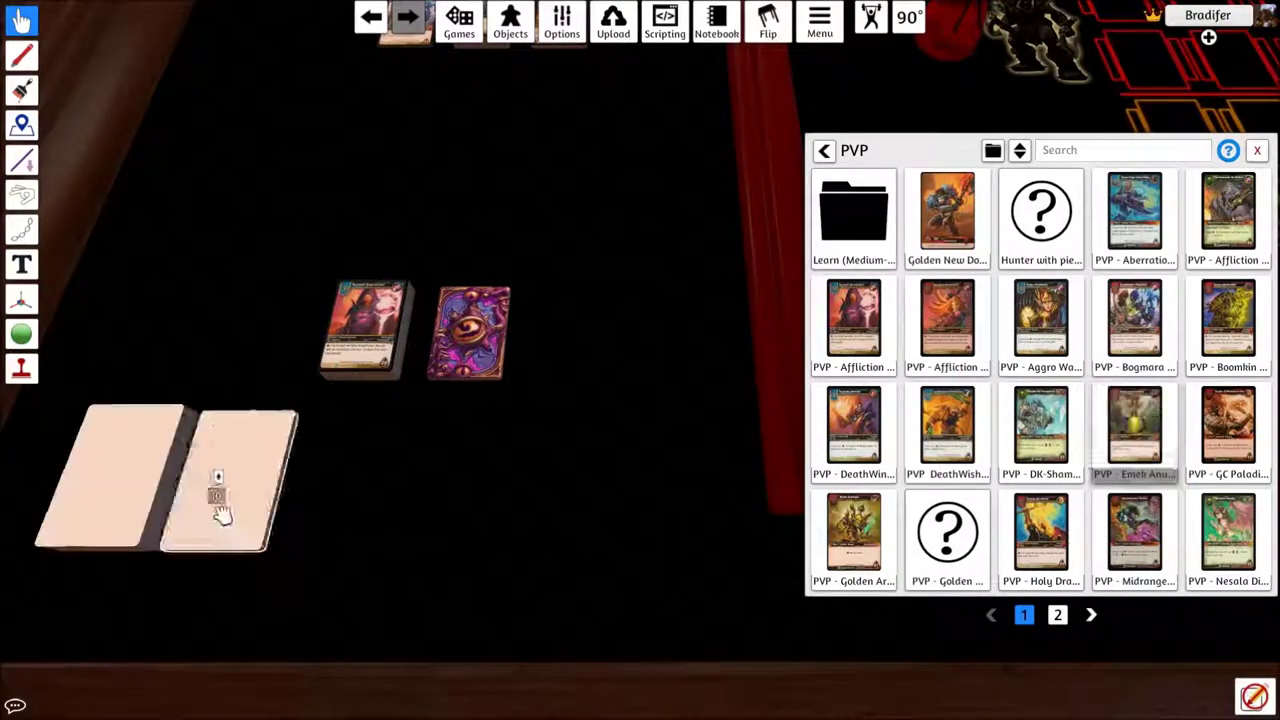
key("a")
key("alt")
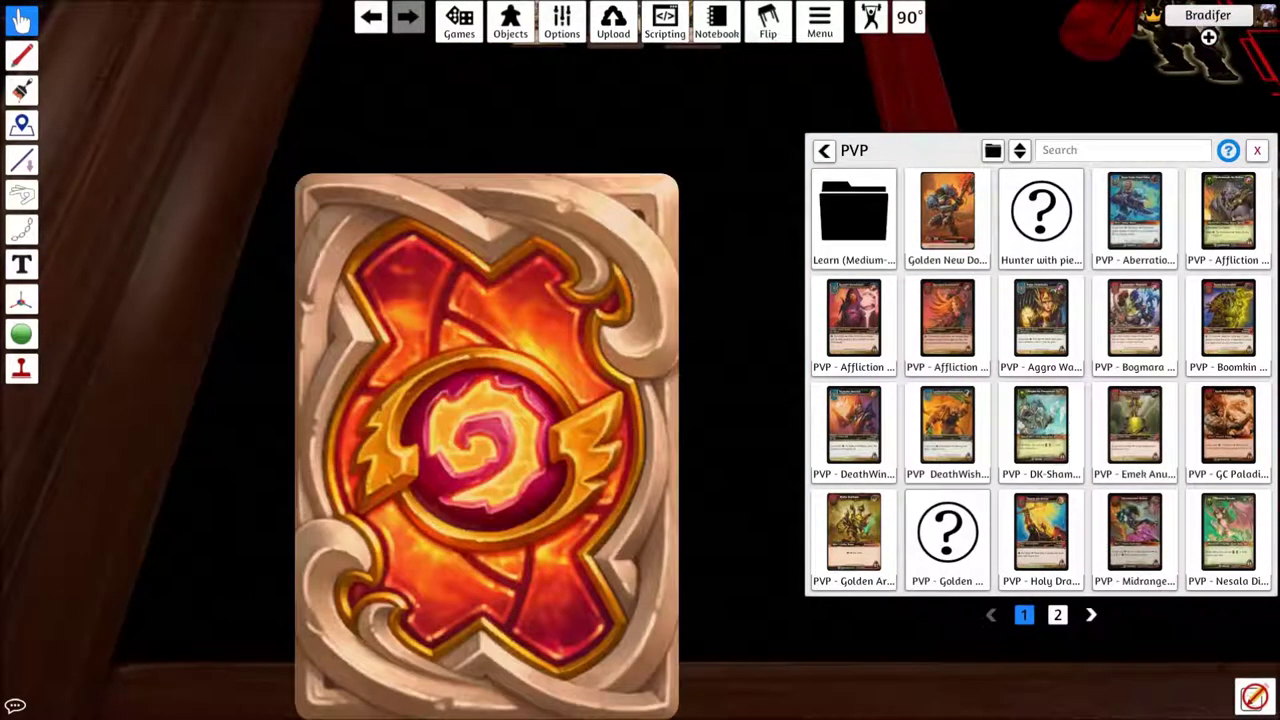
scroll(617, 443, "down", 1)
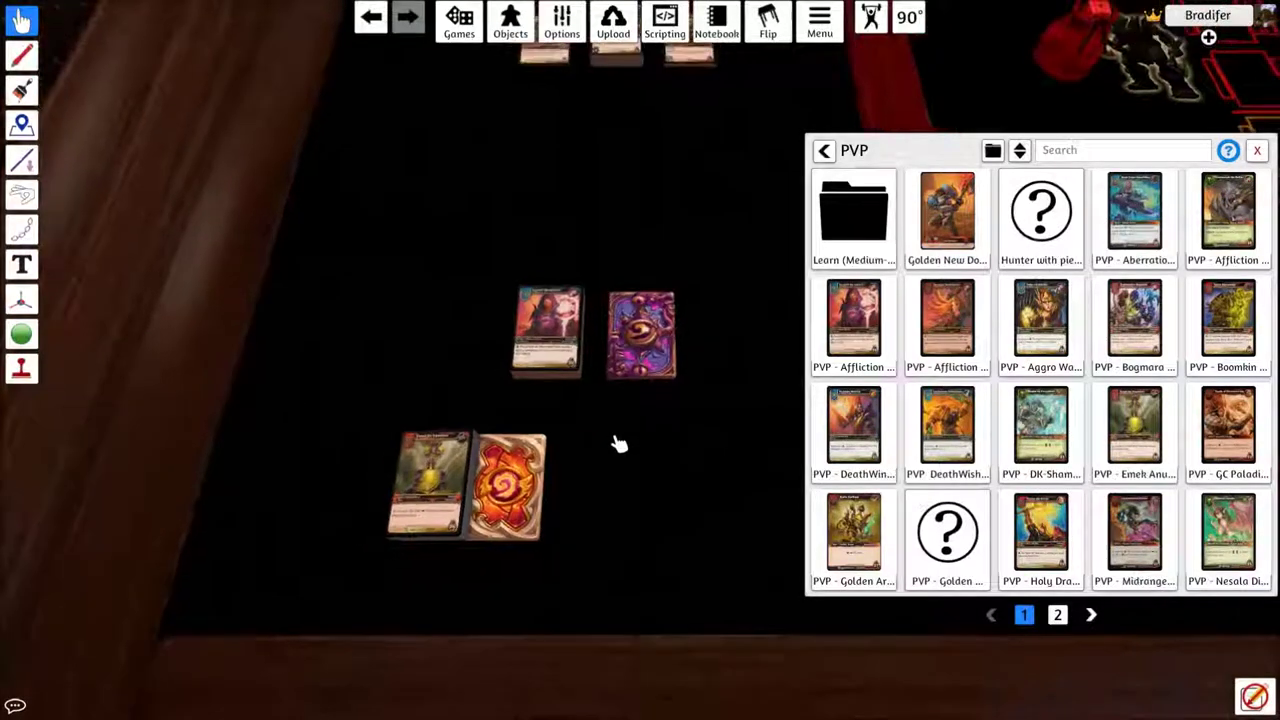